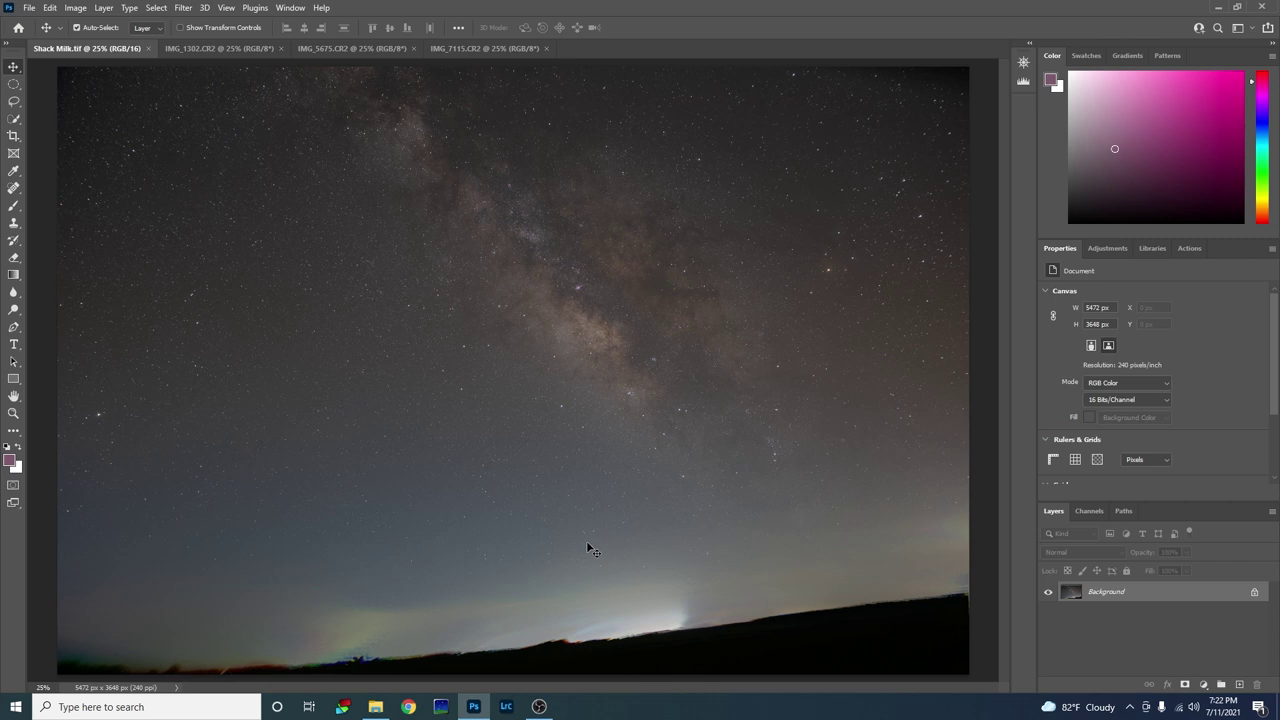
Duplicate the Background layer of Shack Milk.tif into a new Layer 1.
{"action": "key", "text": "ctrl+j"}
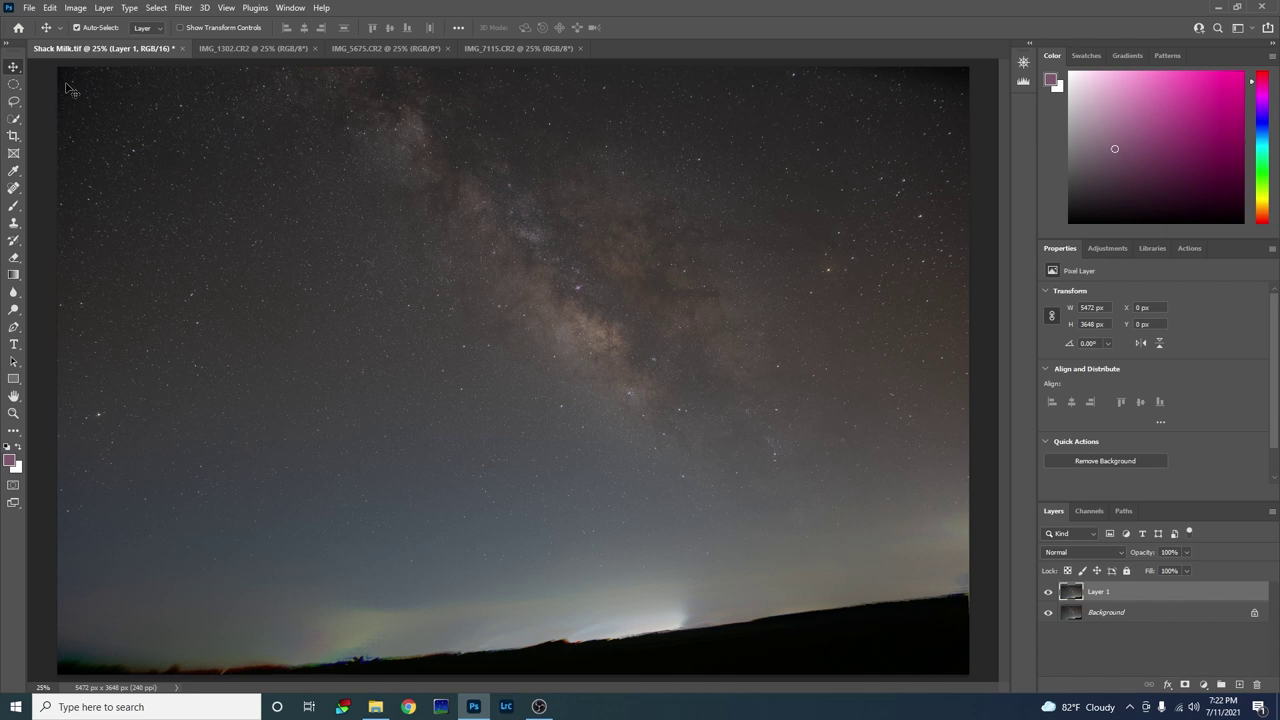
Apply a Camera Raw Optics vignette of +44 to Layer 1 to brighten the corners.
{"action": "left_click", "coordinate": [183, 8]}
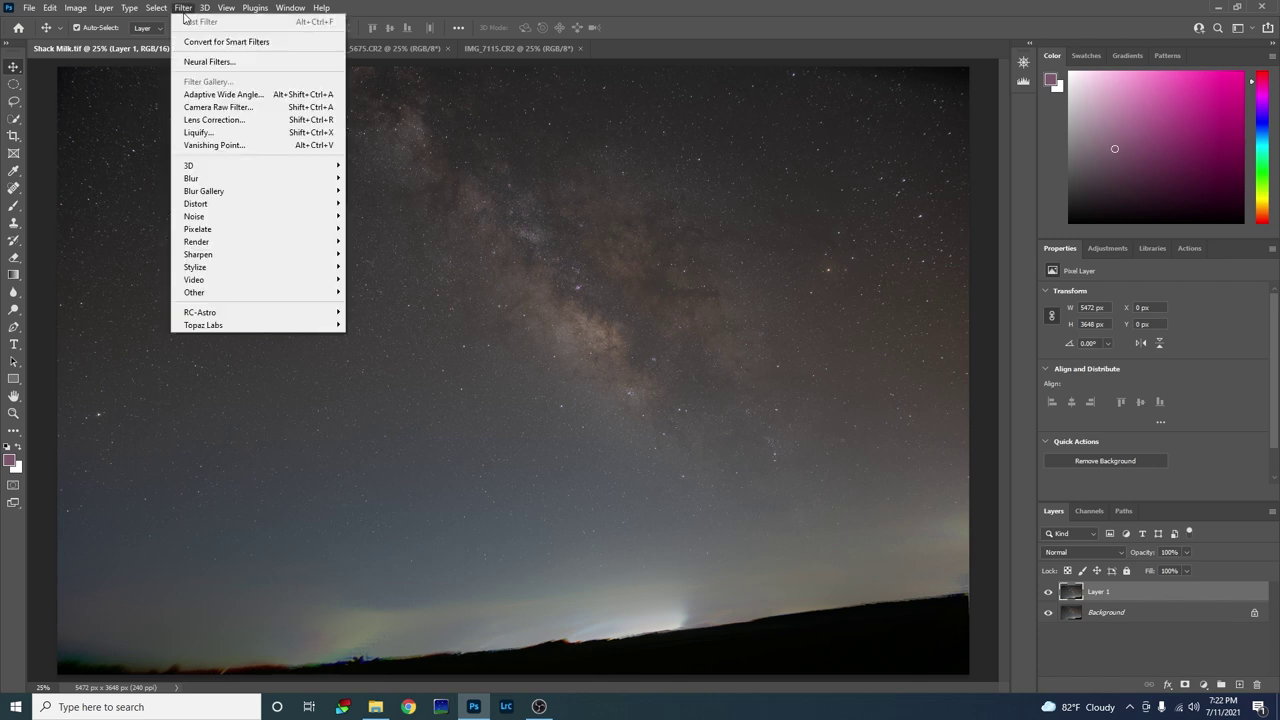
{"action": "left_click", "coordinate": [235, 108]}
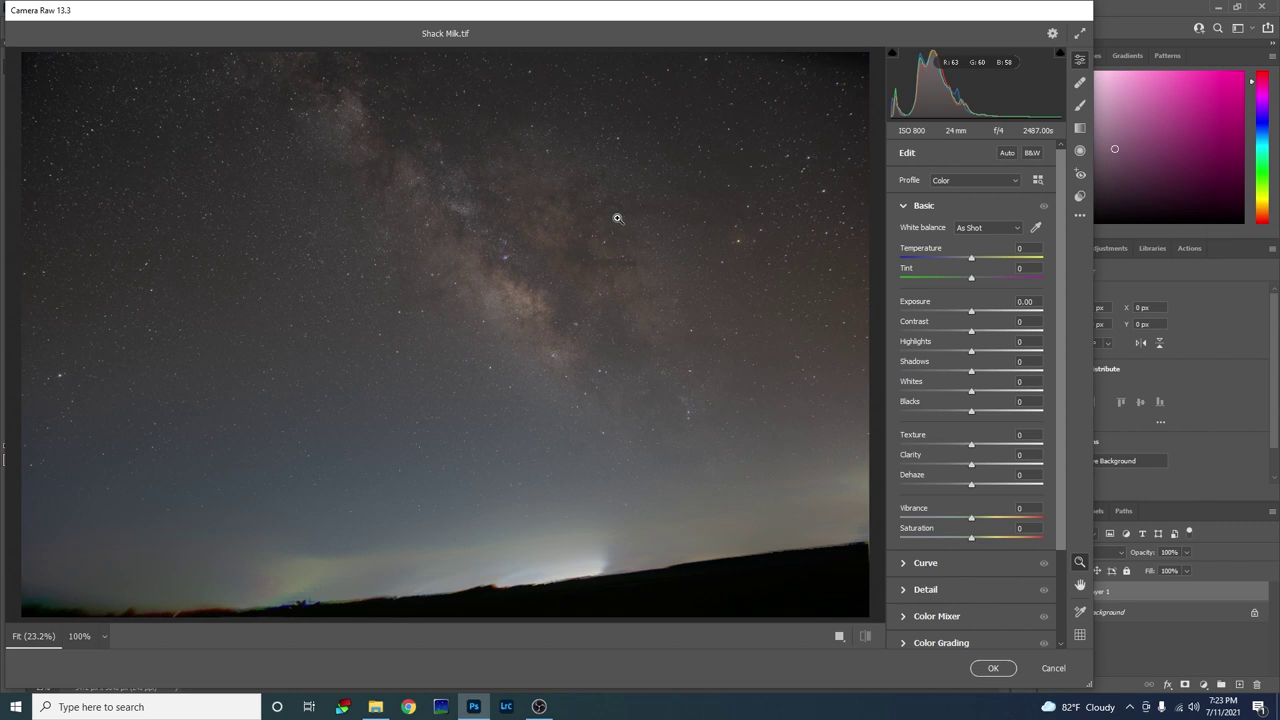
{"action": "scroll", "coordinate": [952, 506], "scroll_direction": "down", "scroll_amount": 1}
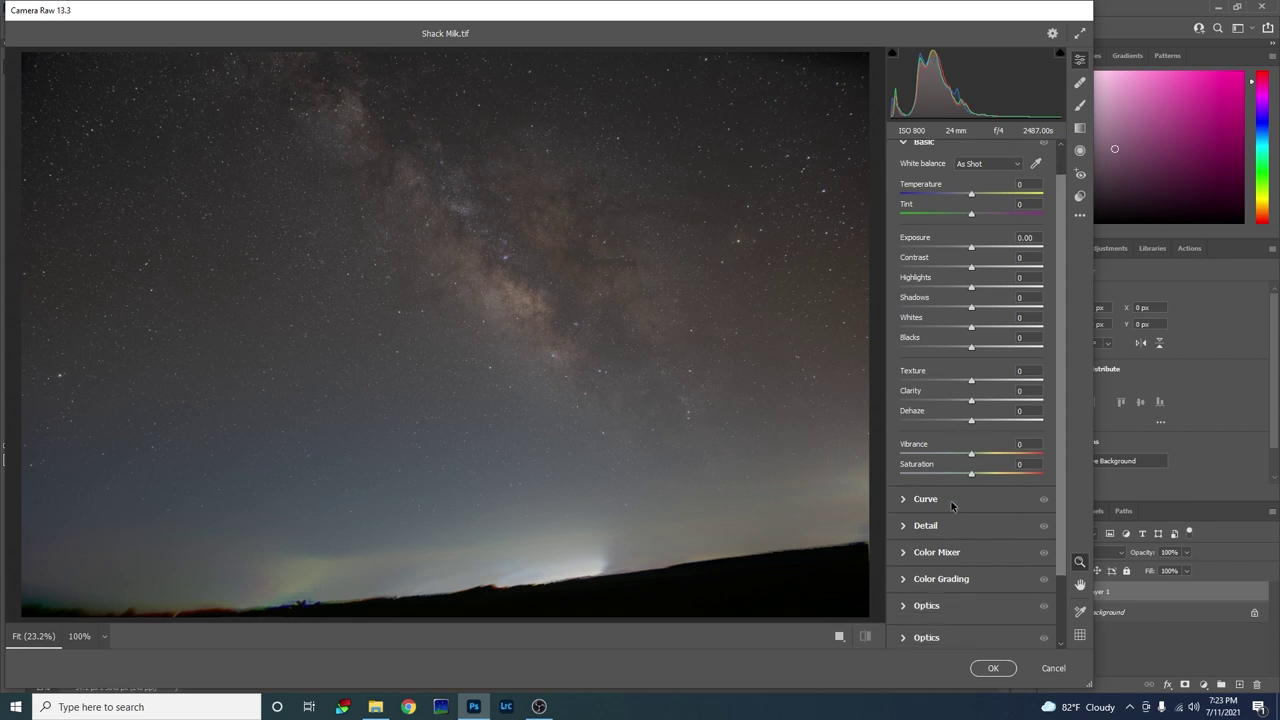
{"action": "left_click", "coordinate": [904, 532], "text": "ctrl"}
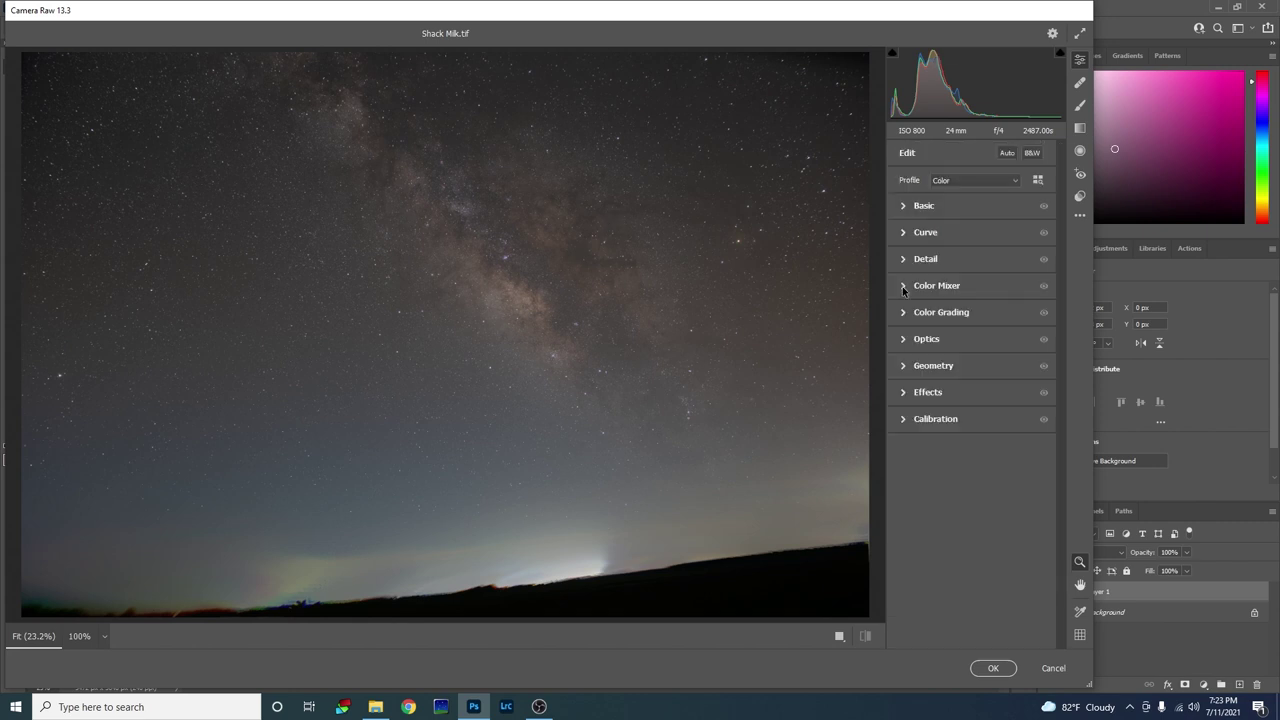
{"action": "left_click", "coordinate": [906, 344]}
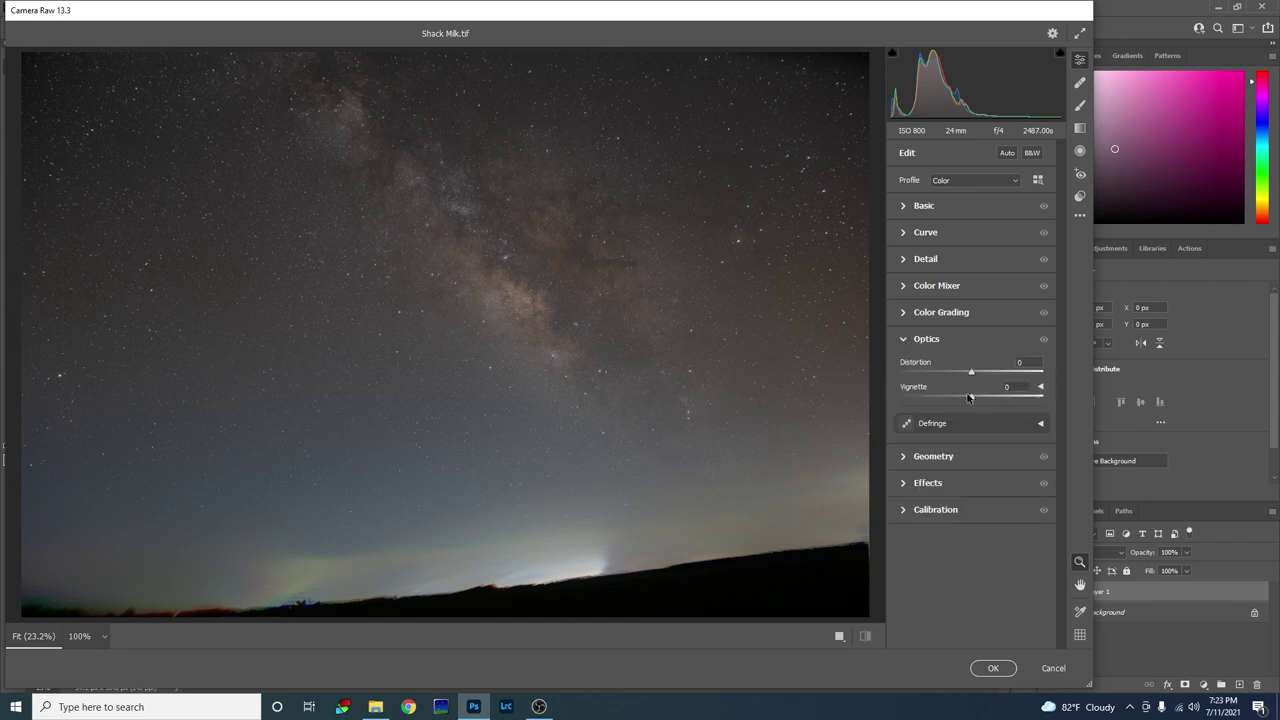
{"action": "left_click_drag", "start_coordinate": [972, 398], "coordinate": [1004, 400]}
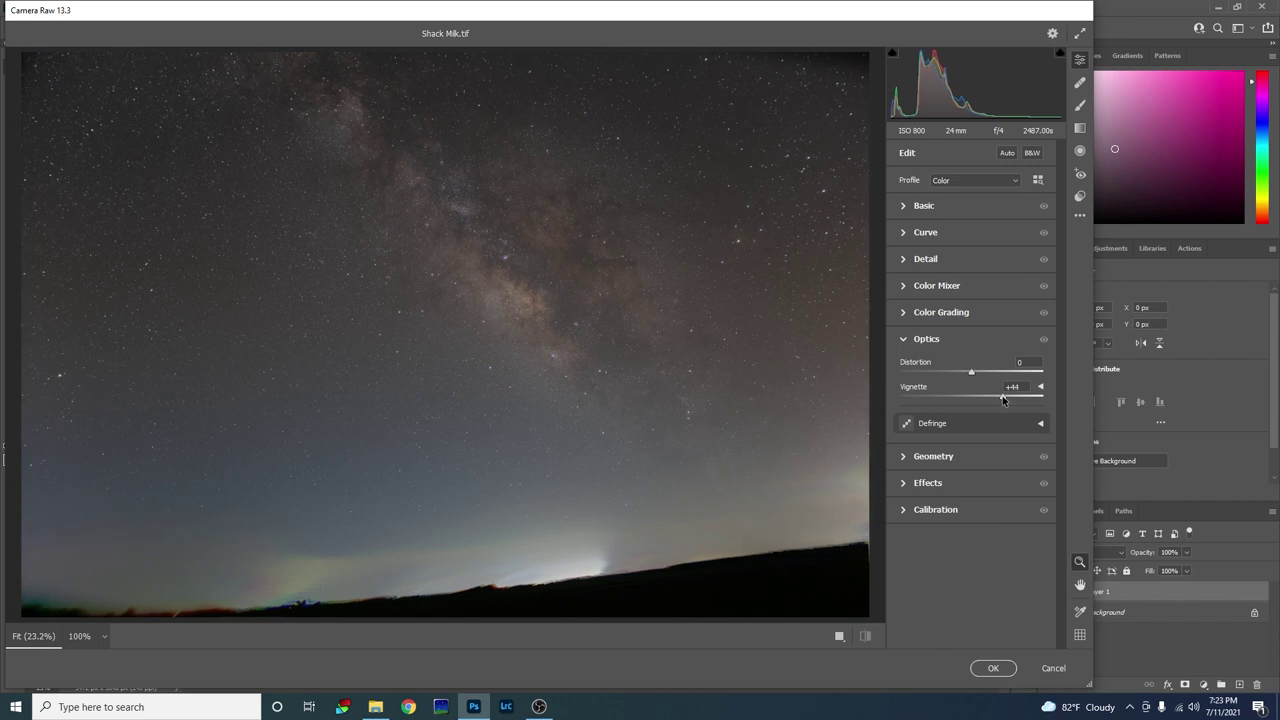
{"action": "left_click", "coordinate": [993, 668]}
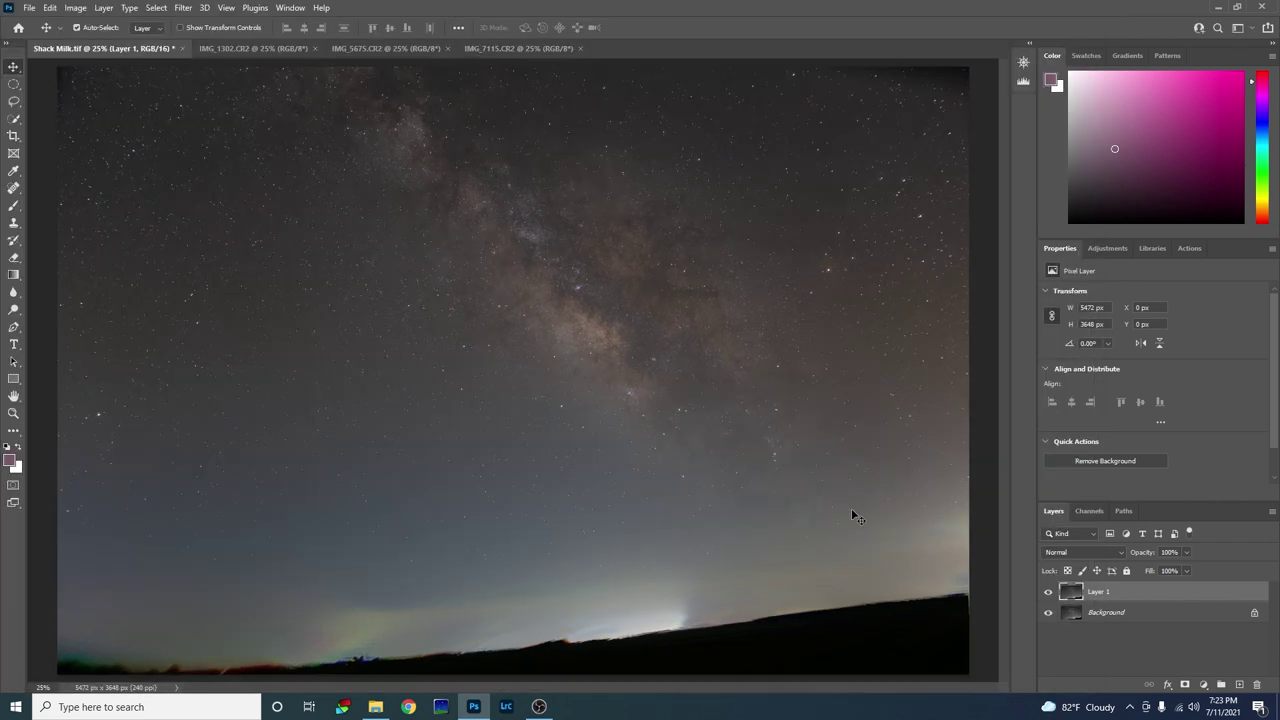
Apply Levels to Layer 1 with the black input point raised to 22.
{"action": "key", "text": "ctrl+l"}
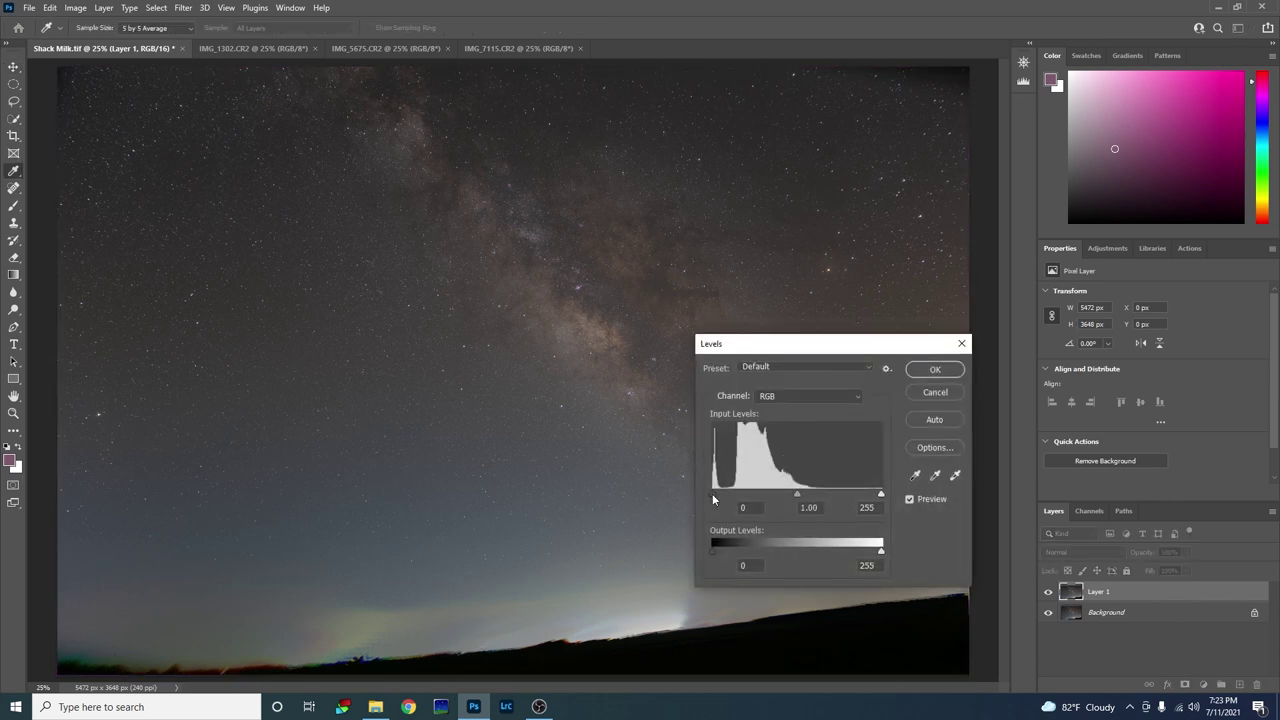
{"action": "left_click_drag", "start_coordinate": [713, 494], "coordinate": [730, 494]}
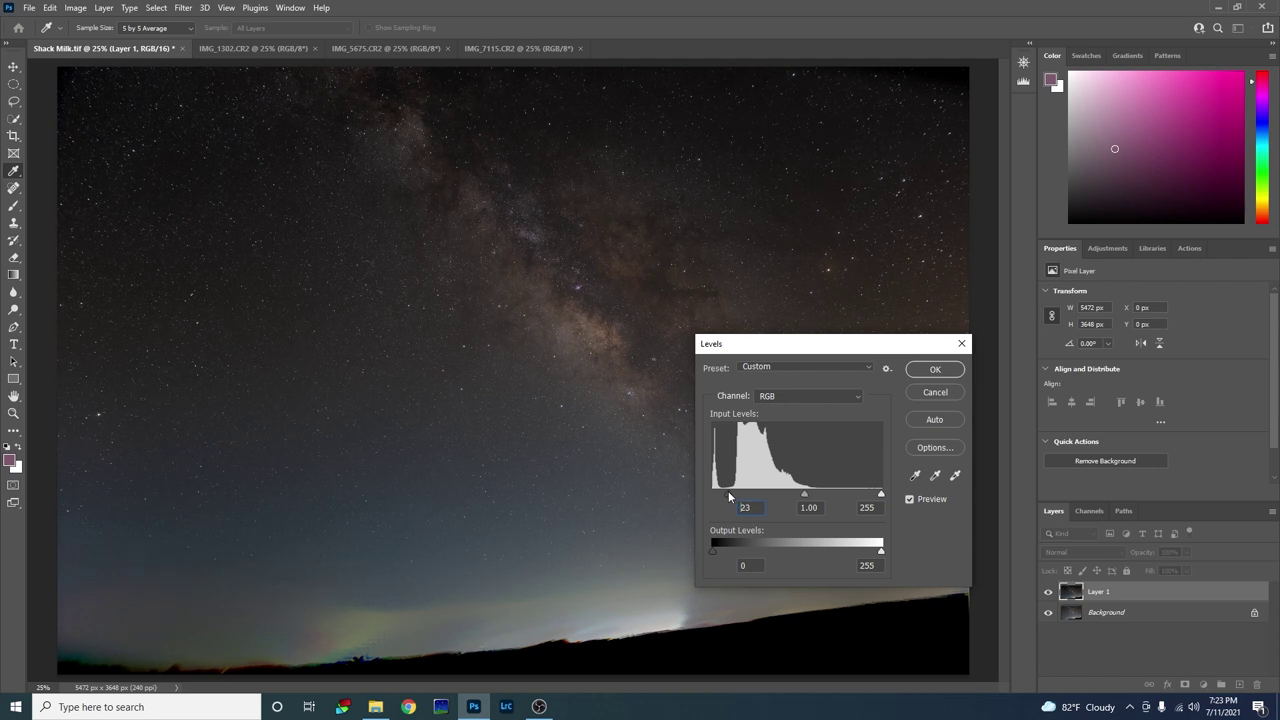
{"action": "left_click_drag", "start_coordinate": [728, 494], "coordinate": [727, 494]}
{"action": "left_click", "coordinate": [934, 370]}
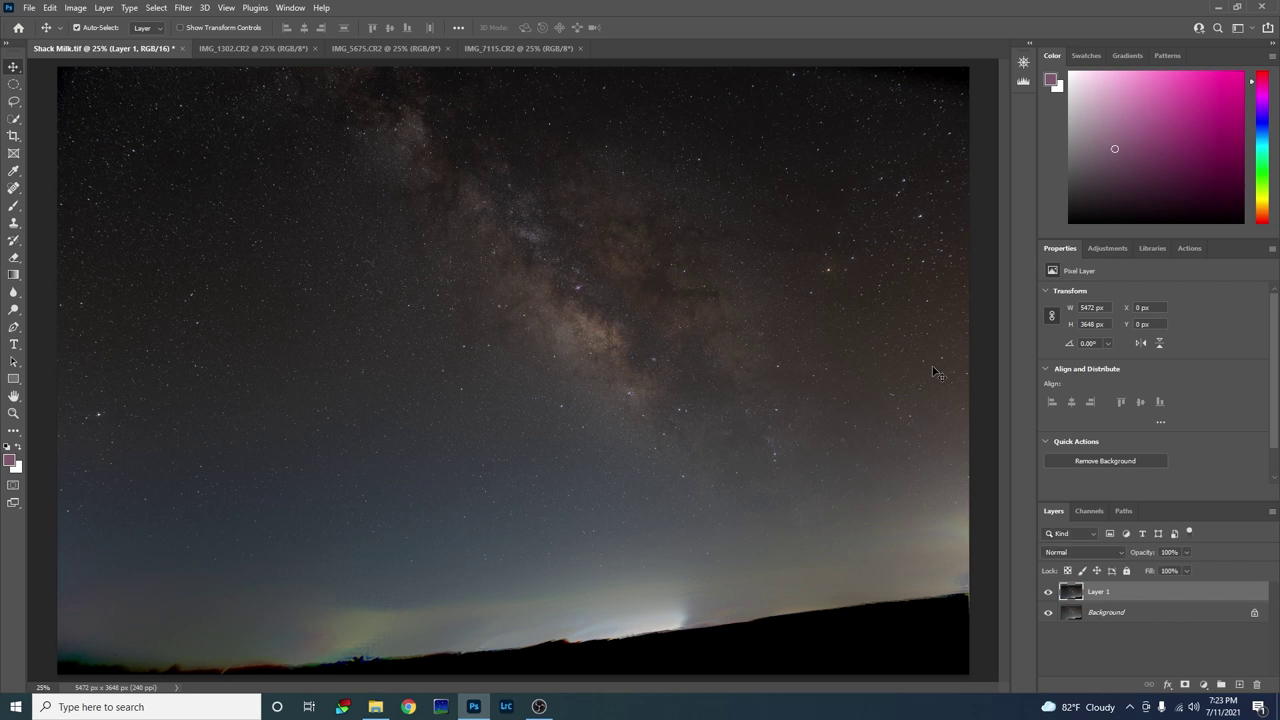
Apply a Curves midtone lift from input 71 to output 111 on Layer 1.
{"action": "key", "text": "ctrl+m"}
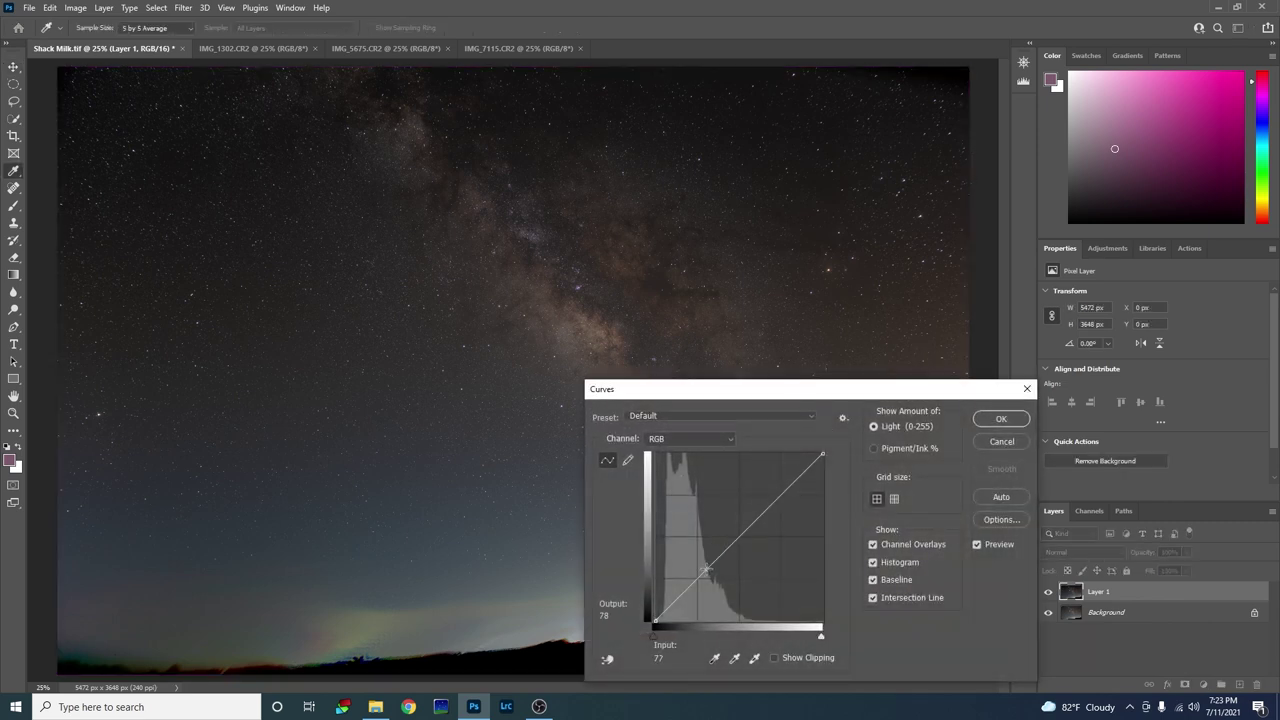
{"action": "left_click_drag", "start_coordinate": [706, 569], "coordinate": [702, 548]}
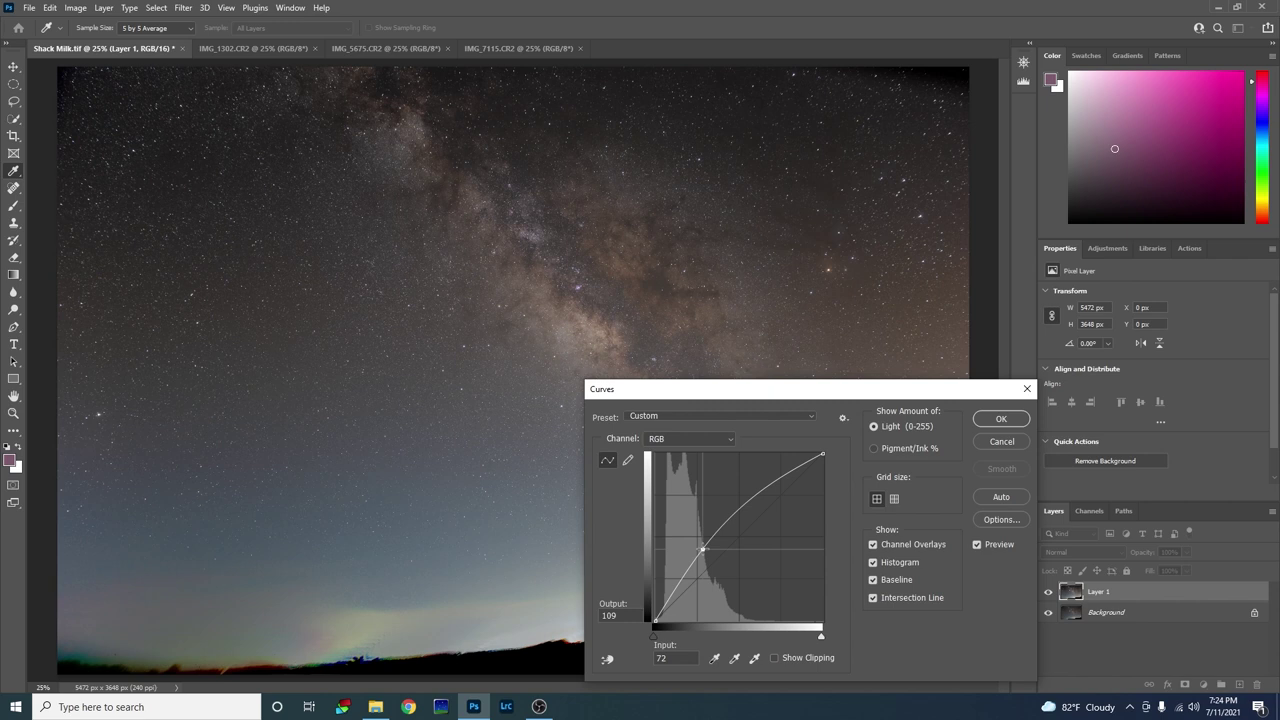
{"action": "left_click_drag", "start_coordinate": [702, 548], "coordinate": [701, 547]}
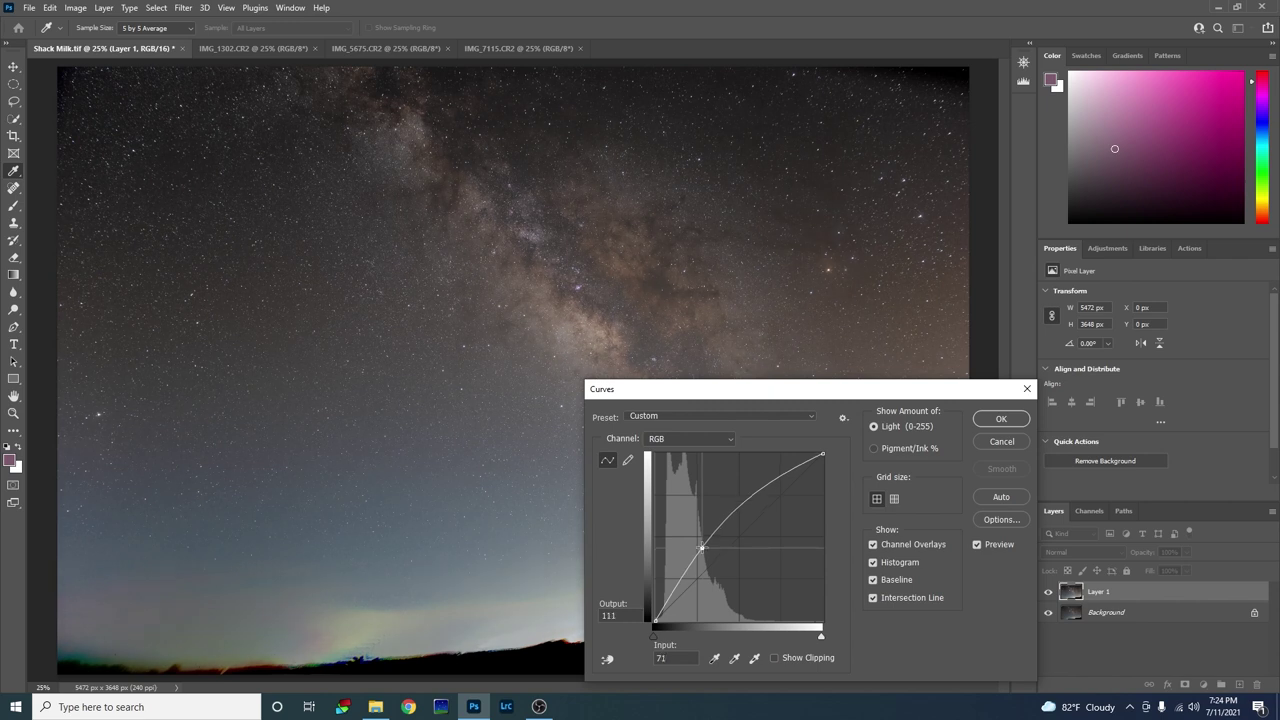
{"action": "left_click", "coordinate": [999, 421]}
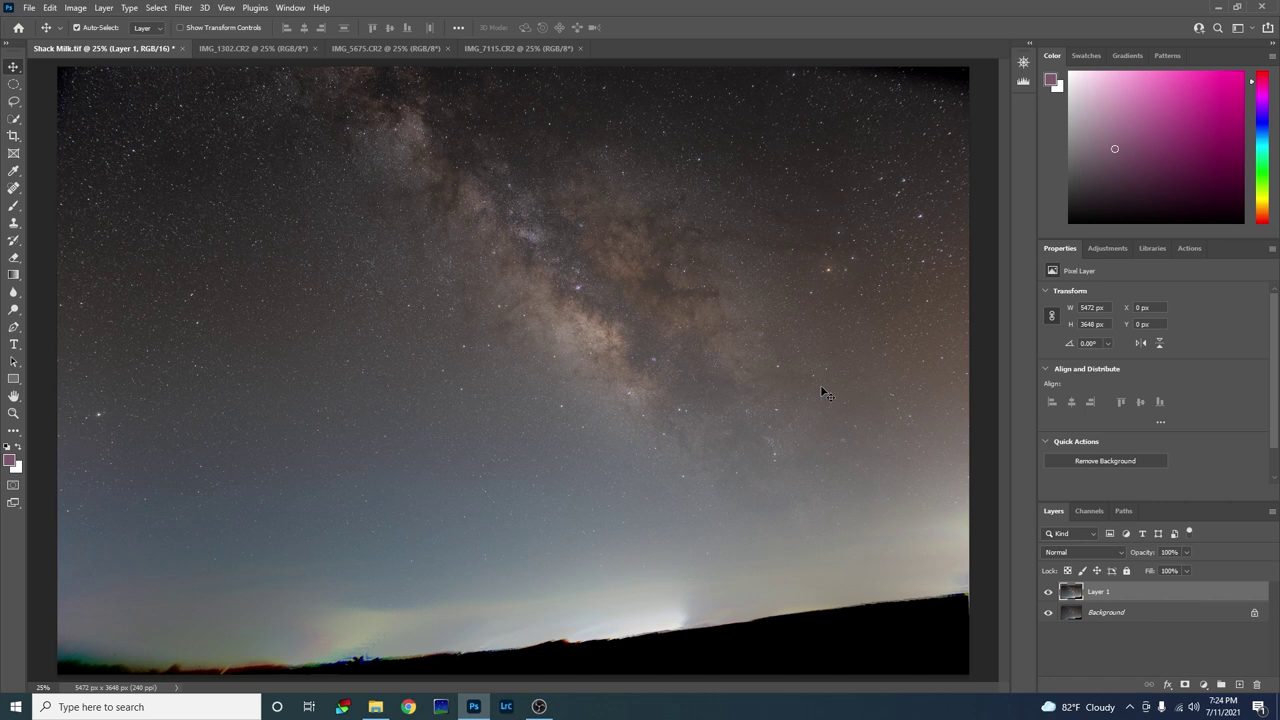
Apply a second Levels adjustment with the black input point set to 10.
{"action": "key", "text": "ctrl+l"}
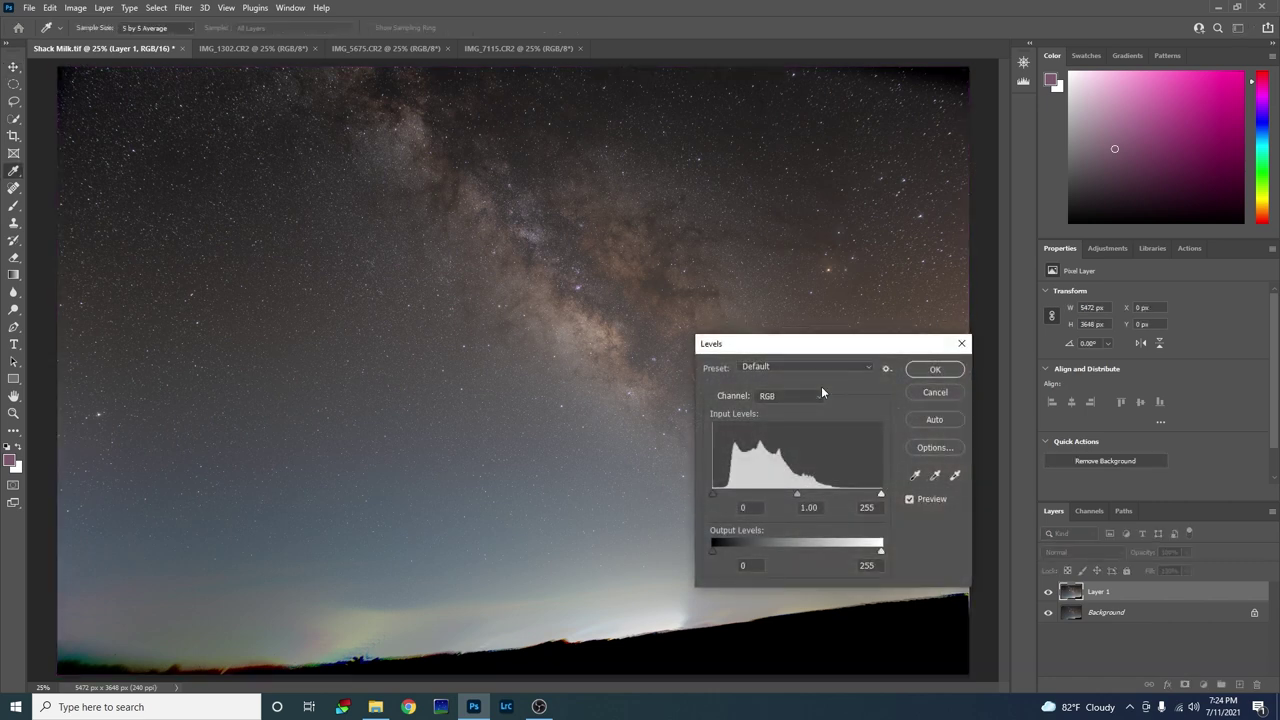
{"action": "left_click_drag", "start_coordinate": [713, 498], "coordinate": [720, 498]}
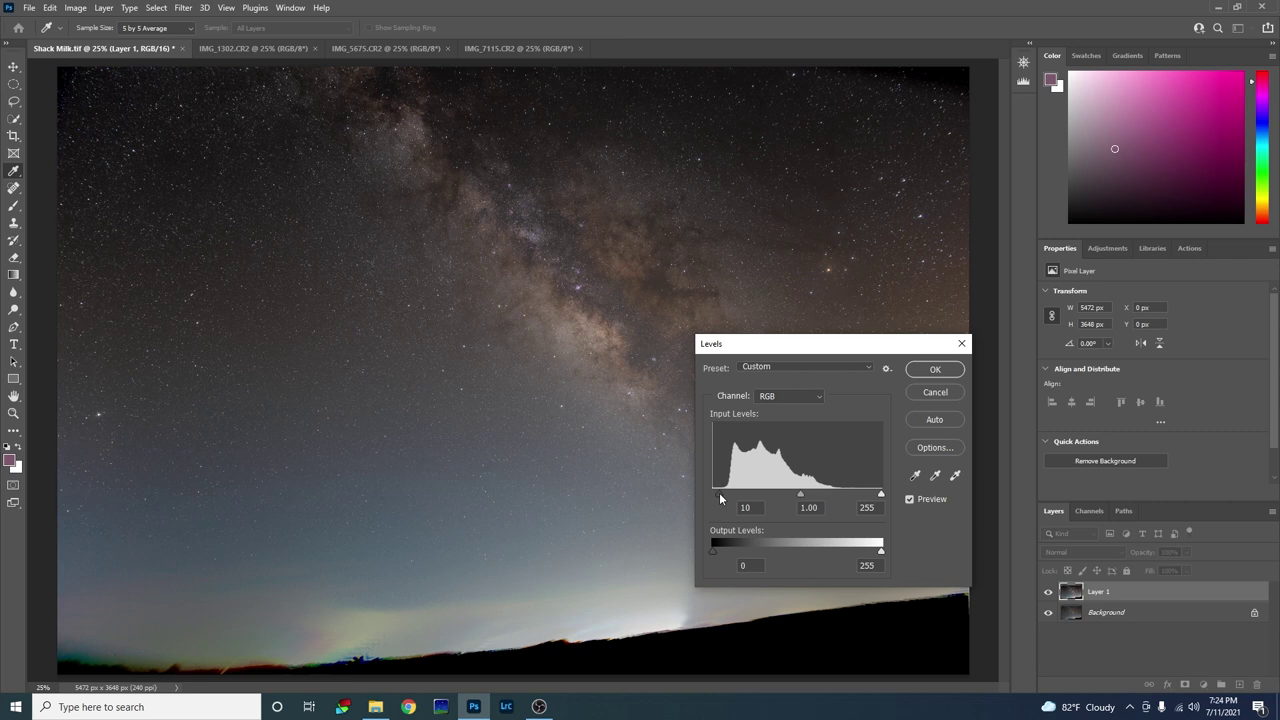
{"action": "left_click", "coordinate": [720, 498]}
{"action": "left_click", "coordinate": [935, 370]}
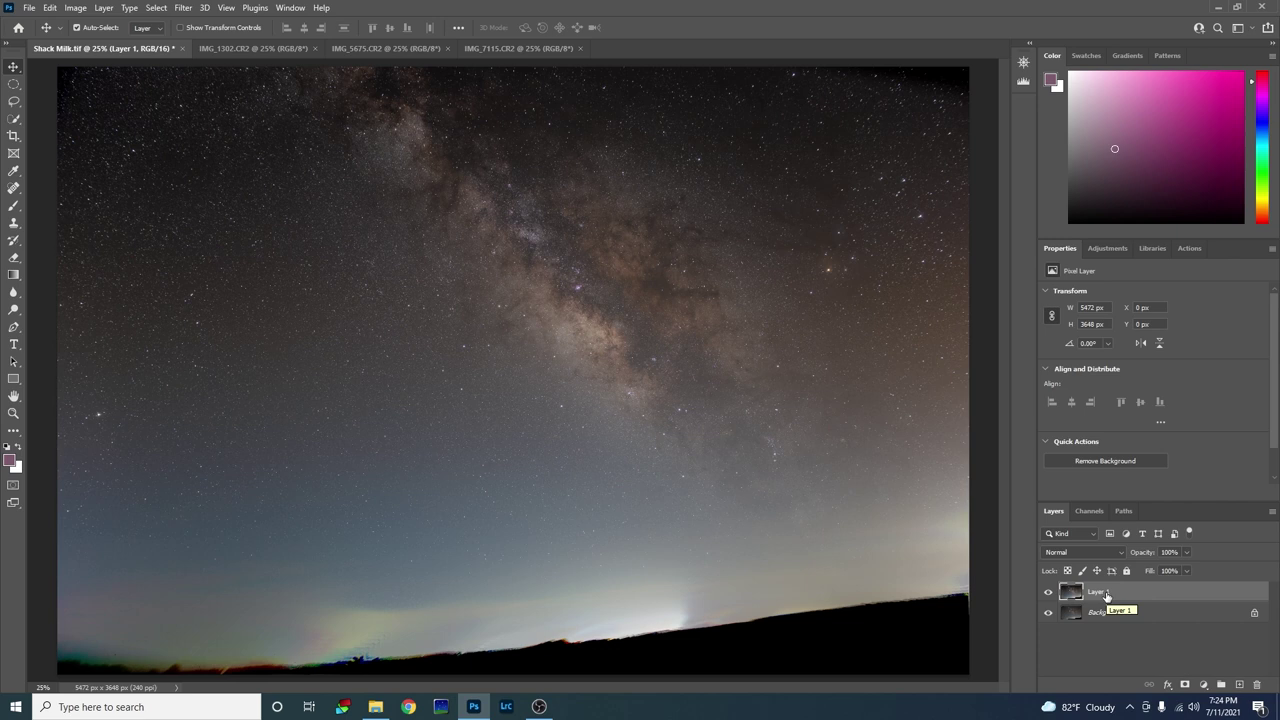
Duplicate the adjusted Layer 1 as Layer 2 with Ctrl+J.
{"action": "key", "text": "ctrl"}
{"action": "key", "text": "ctrl+j"}
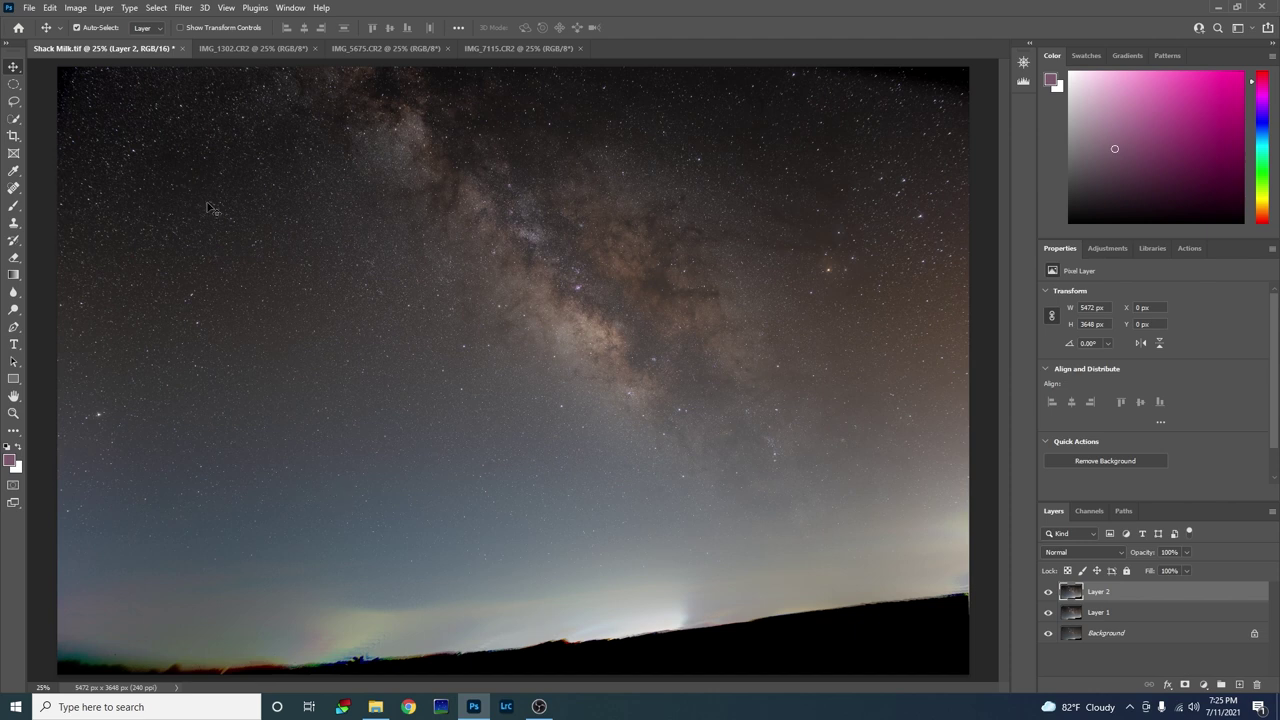
Open Camera Raw on Layer 2 and reset the Graduated Filter's local settings to zero.
{"action": "left_click", "coordinate": [184, 8]}
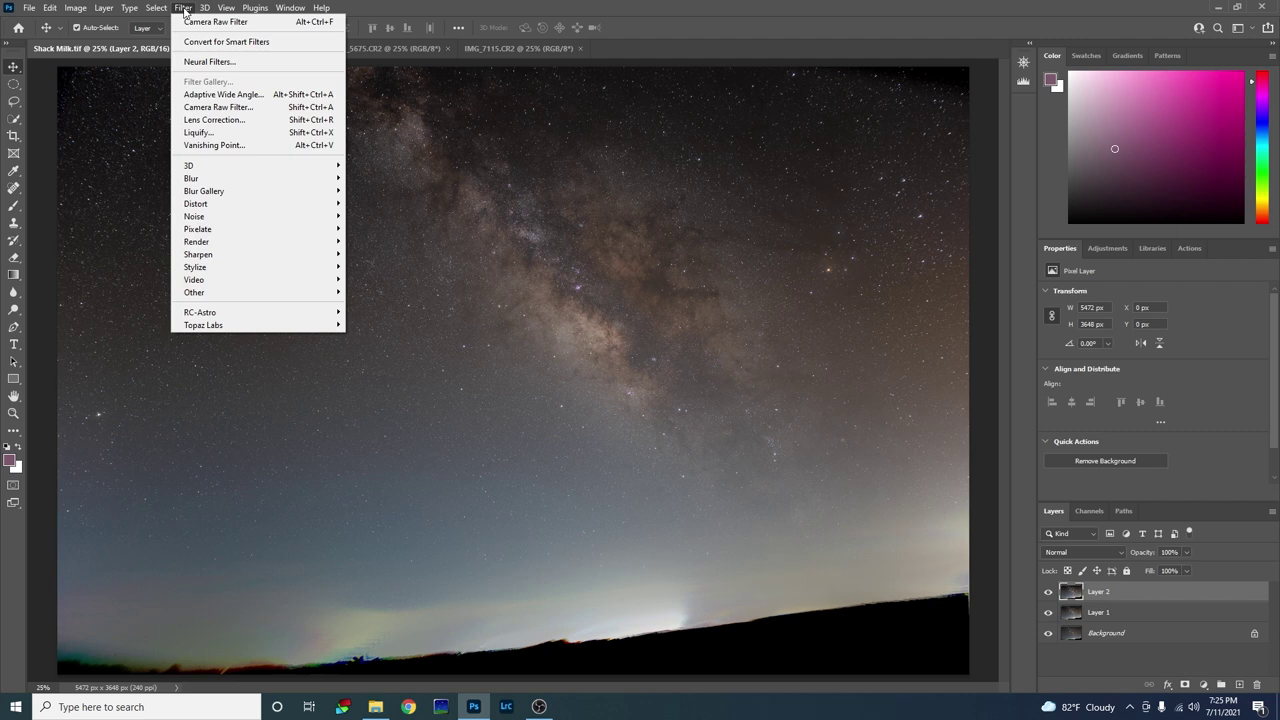
{"action": "left_click", "coordinate": [210, 107]}
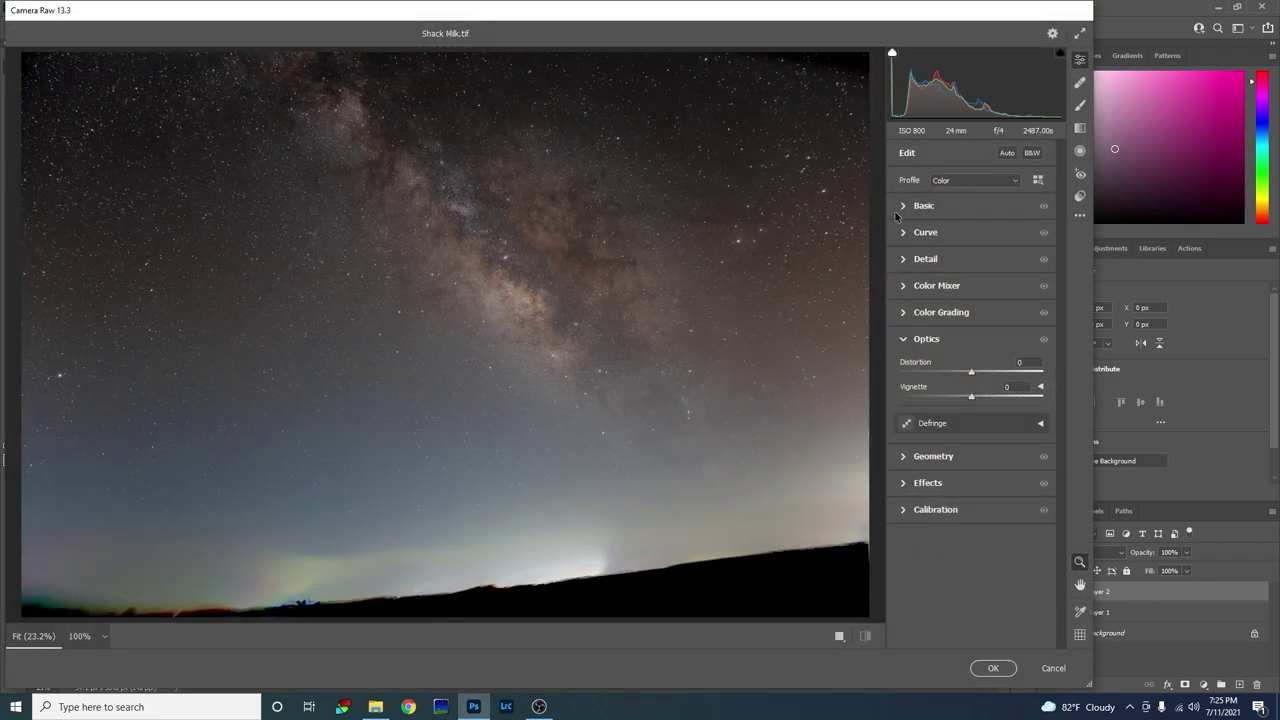
{"action": "left_click", "coordinate": [1080, 129]}
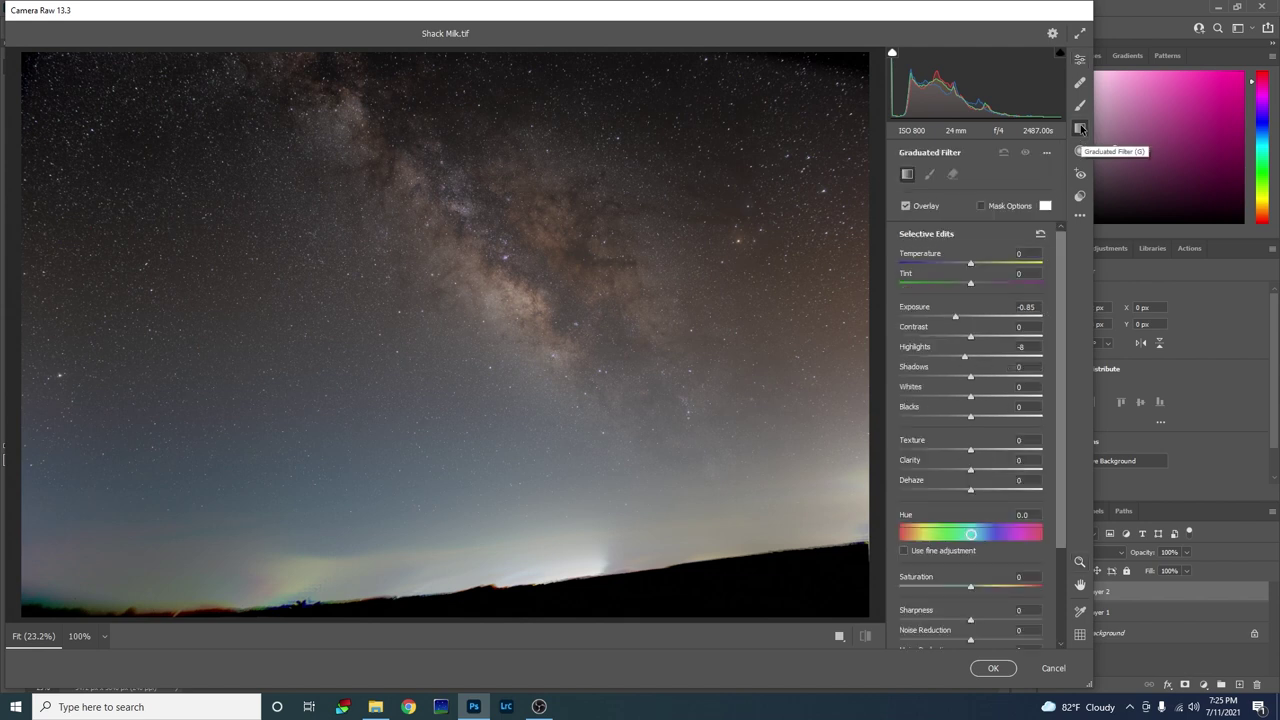
{"action": "left_click", "coordinate": [1040, 235]}
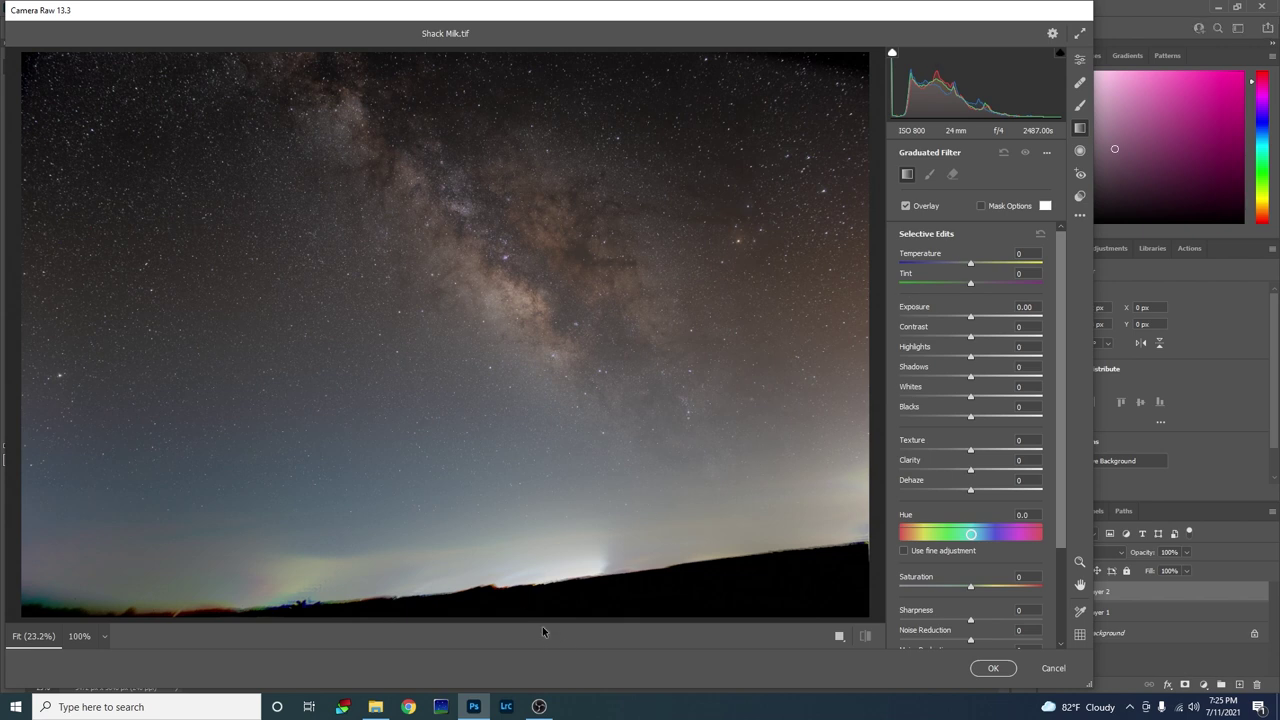
Drag a horizon-to-core gradient set to Temperature +46, Exposure -0.70, Highlights -56, Saturation -79.
{"action": "left_click_drag", "start_coordinate": [543, 614], "coordinate": [504, 347]}
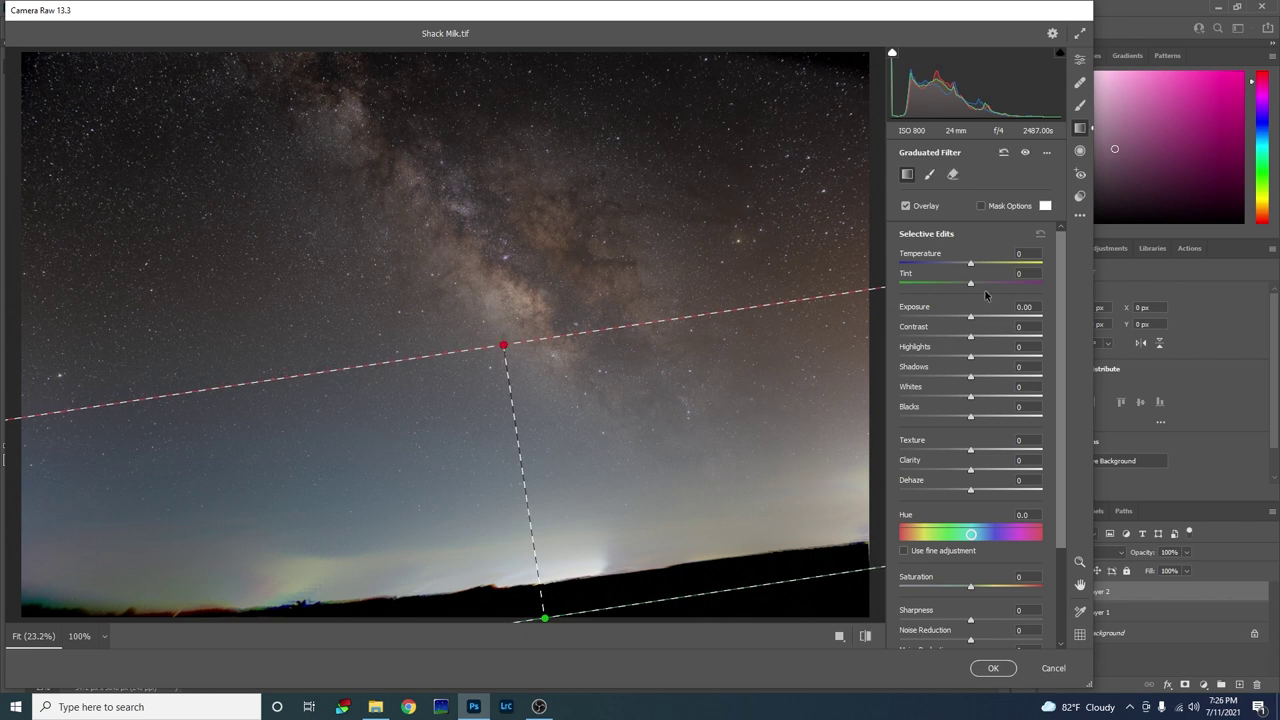
{"action": "left_click_drag", "start_coordinate": [970, 268], "coordinate": [992, 268]}
{"action": "left_click_drag", "start_coordinate": [972, 320], "coordinate": [962, 320]}
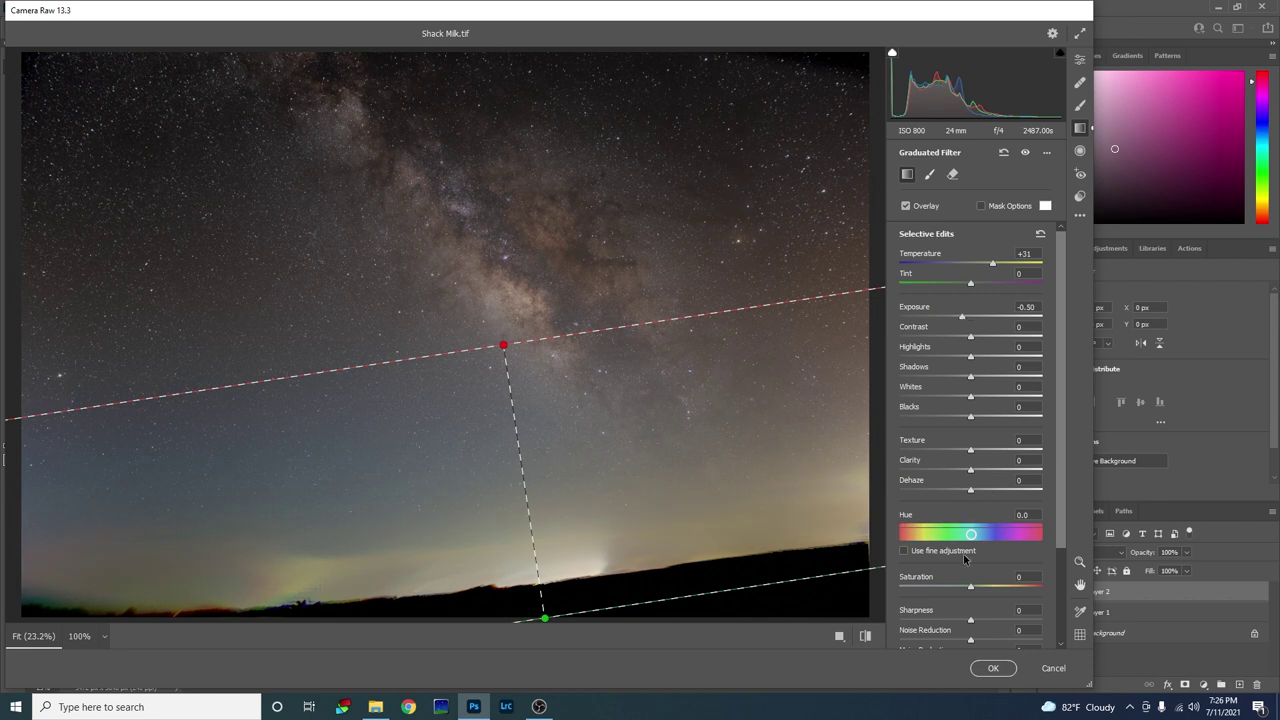
{"action": "left_click_drag", "start_coordinate": [971, 591], "coordinate": [914, 590]}
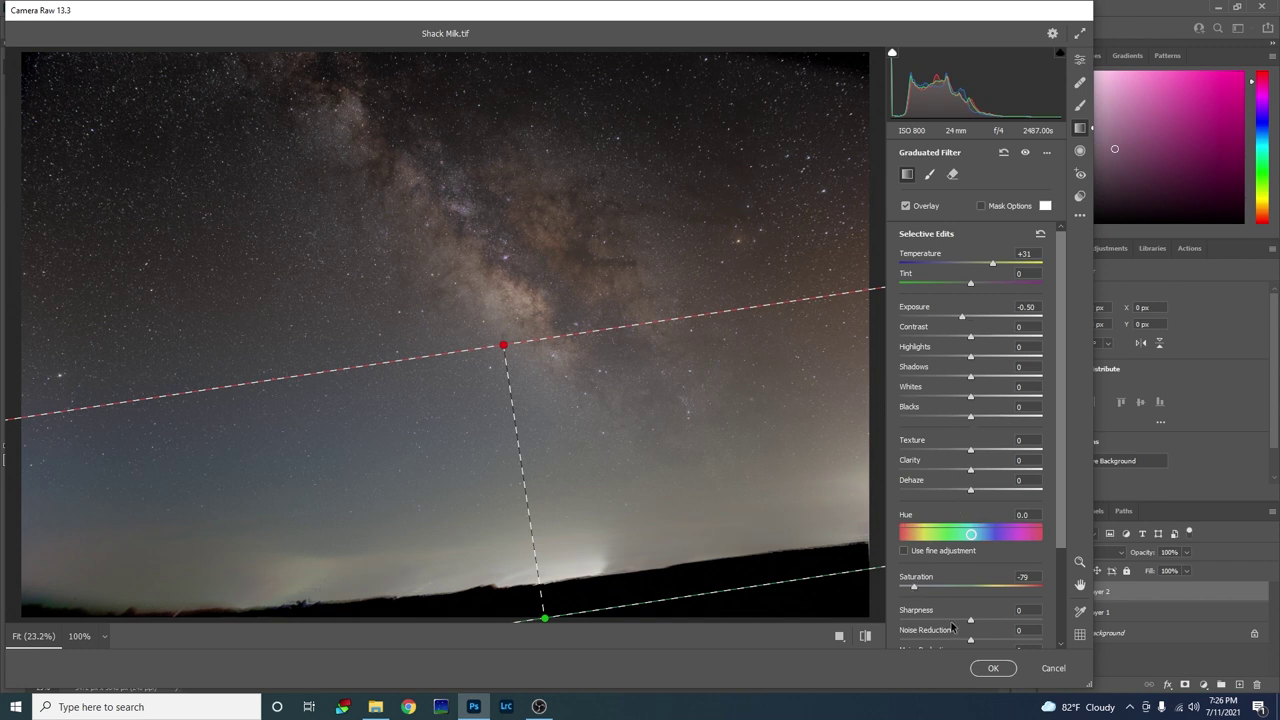
{"action": "left_click_drag", "start_coordinate": [504, 346], "coordinate": [494, 321]}
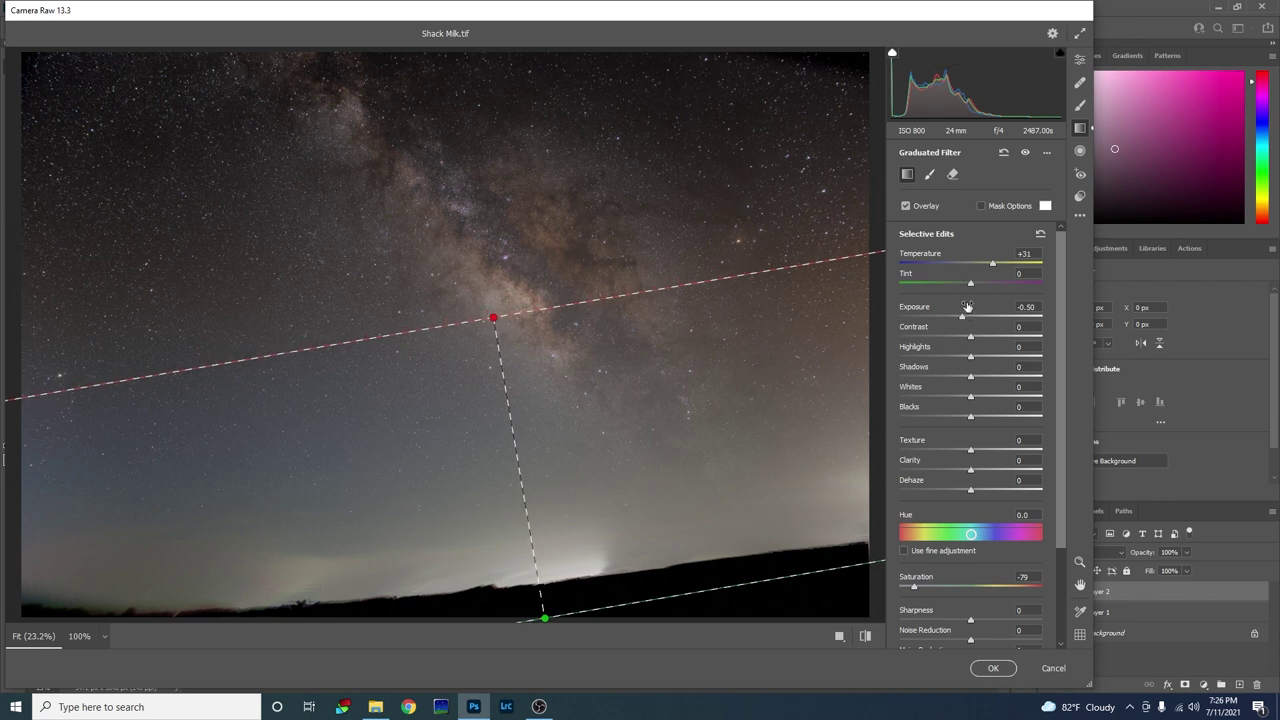
{"action": "left_click_drag", "start_coordinate": [963, 320], "coordinate": [931, 362]}
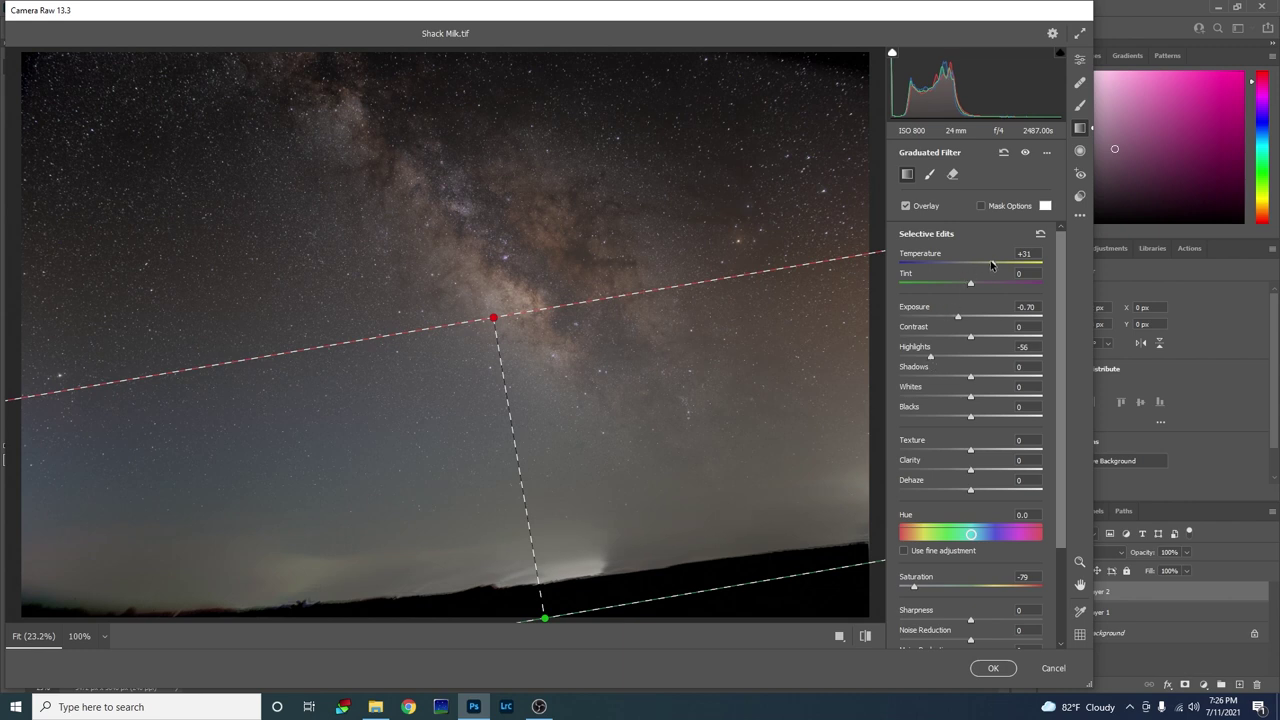
{"action": "mouse_move", "coordinate": [994, 266]}
{"action": "left_mouse_down"}
{"action": "mouse_move", "coordinate": [1020, 270]}
{"action": "mouse_move", "coordinate": [1004, 272]}
{"action": "left_mouse_up"}
{"action": "left_click", "coordinate": [993, 668]}
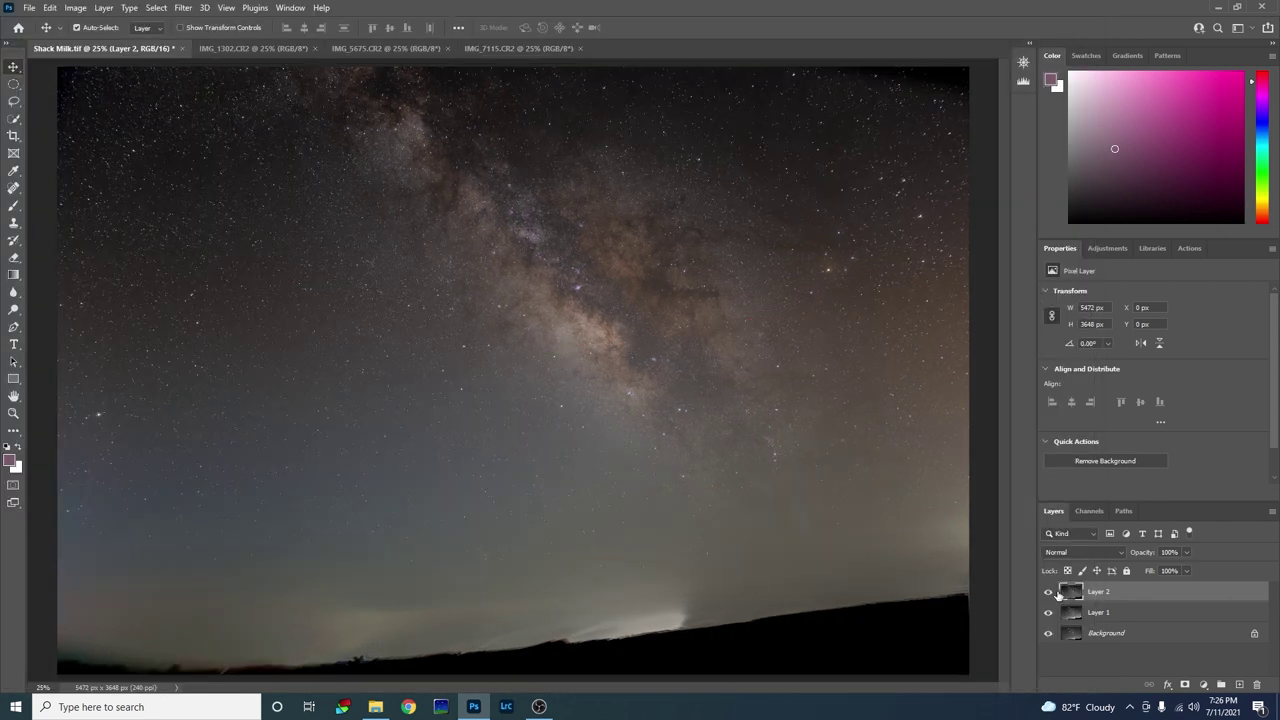
Lower Layer 2's opacity to 75% and stamp visible layers into a new Layer 3.
{"action": "left_click", "coordinate": [1185, 553]}
{"action": "left_click_drag", "start_coordinate": [1181, 572], "coordinate": [1172, 571]}
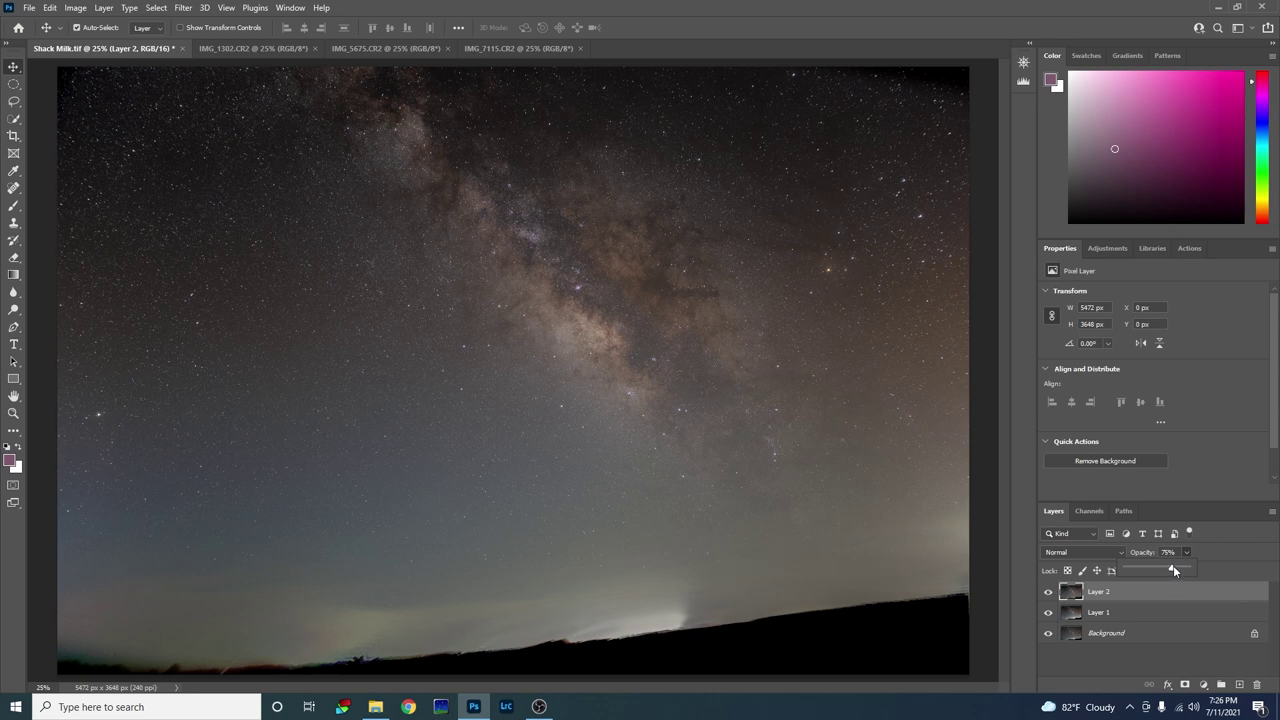
{"action": "left_click", "coordinate": [1239, 538]}
{"action": "key", "text": "ctrl+shift+alt+e"}
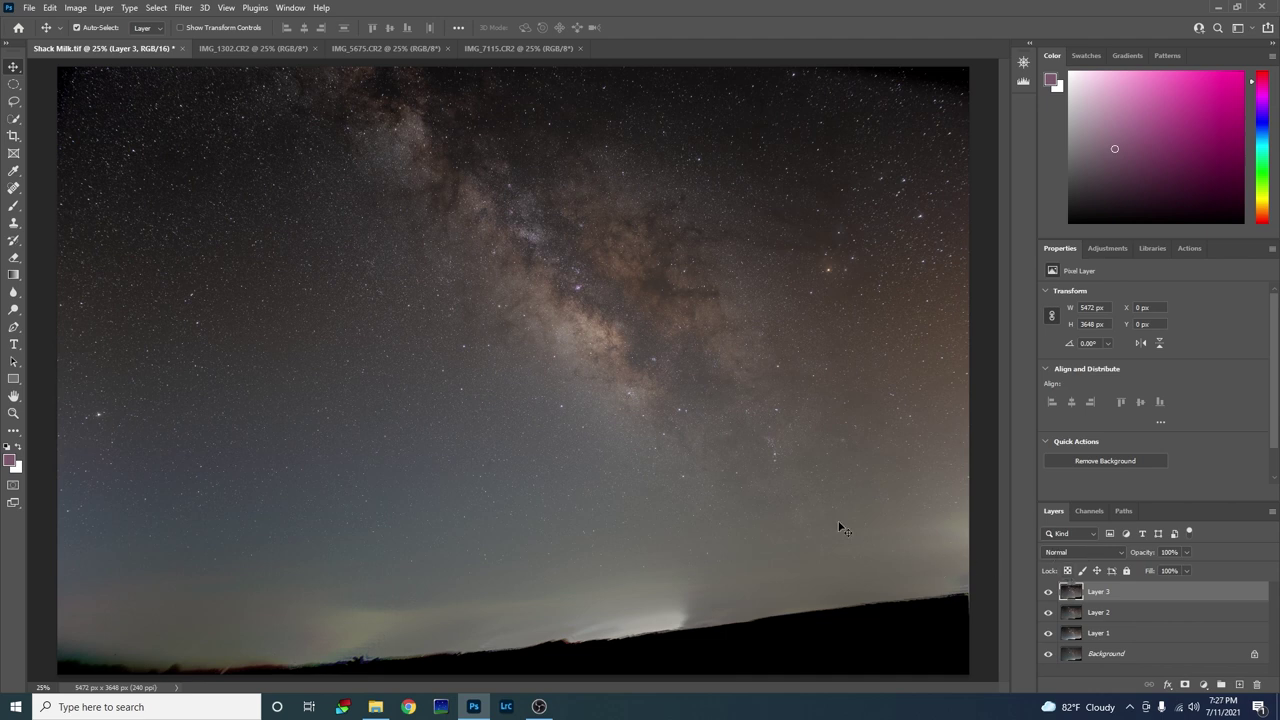
Apply Curves on Layer 3, sampling the Milky Way to lift input 129 to output 143.
{"action": "key", "text": "ctrl+m"}
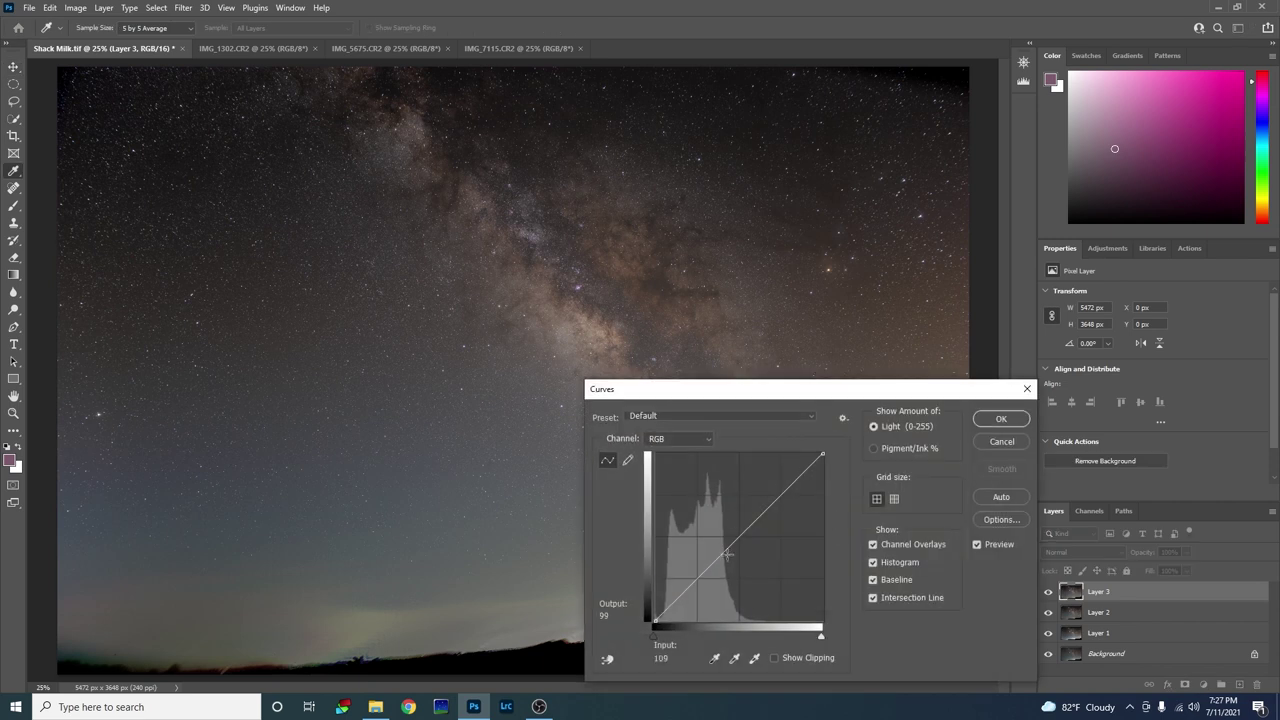
{"action": "left_click", "coordinate": [607, 660]}
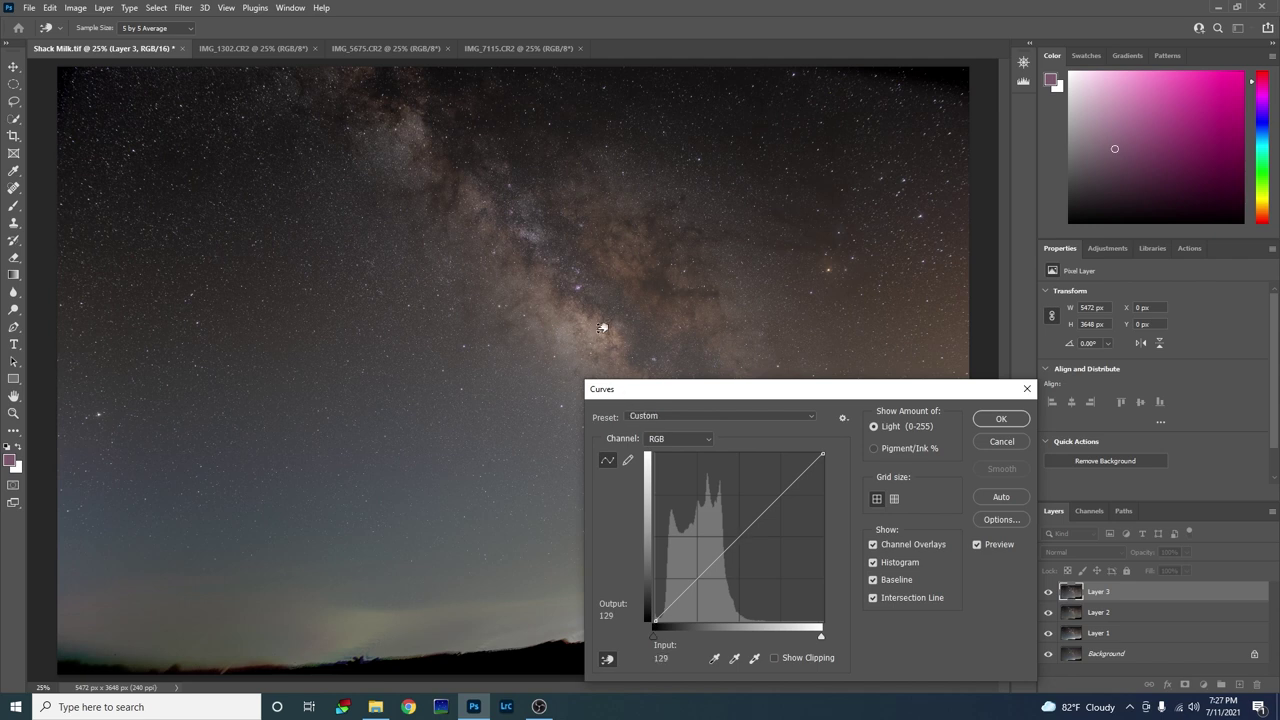
{"action": "left_click_drag", "start_coordinate": [604, 323], "coordinate": [601, 318]}
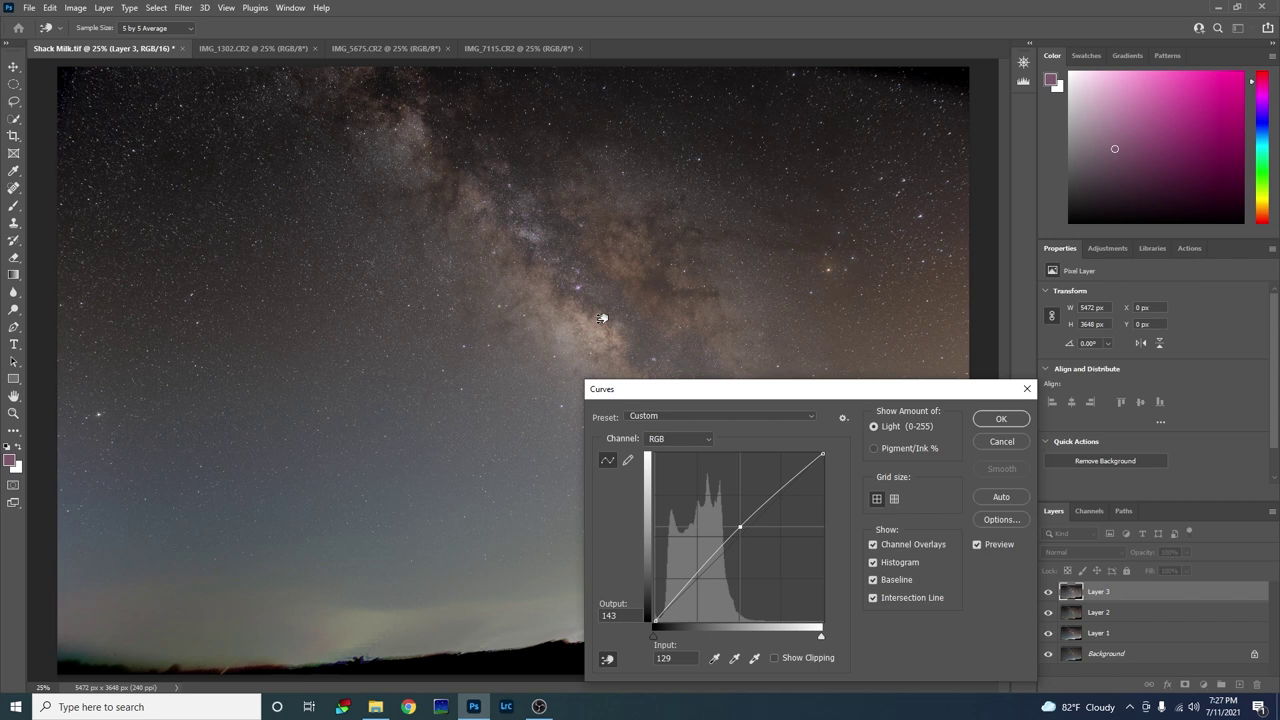
{"action": "left_click", "coordinate": [1002, 419]}
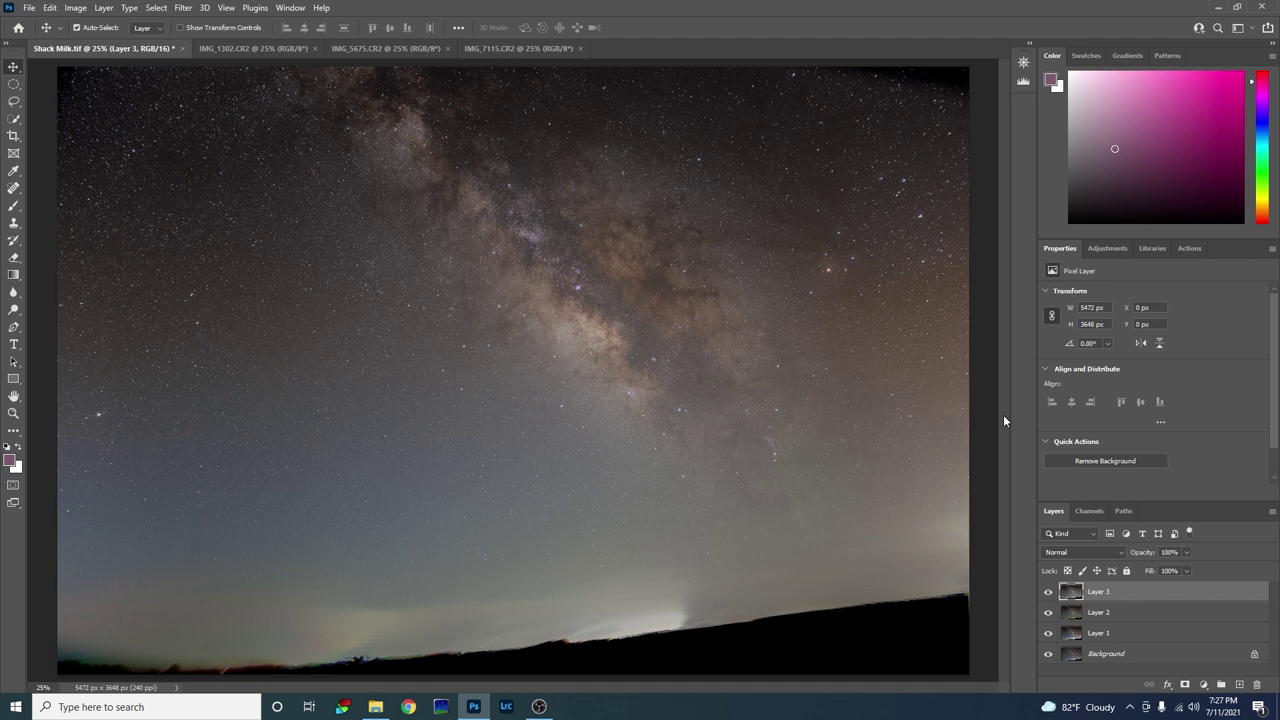
Raise Layer 3's black input level to 11, then stamp visible layers into a new Layer 4.
{"action": "key", "text": "ctrl+l"}
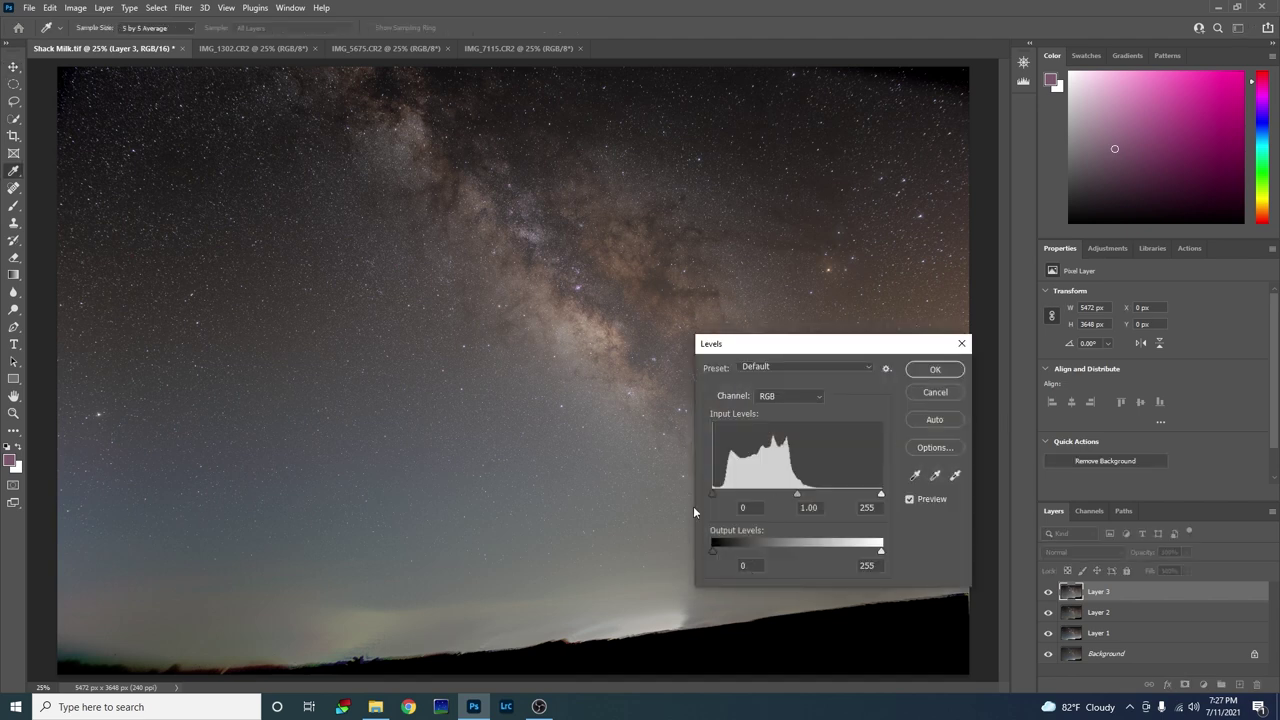
{"action": "left_click_drag", "start_coordinate": [713, 497], "coordinate": [721, 497]}
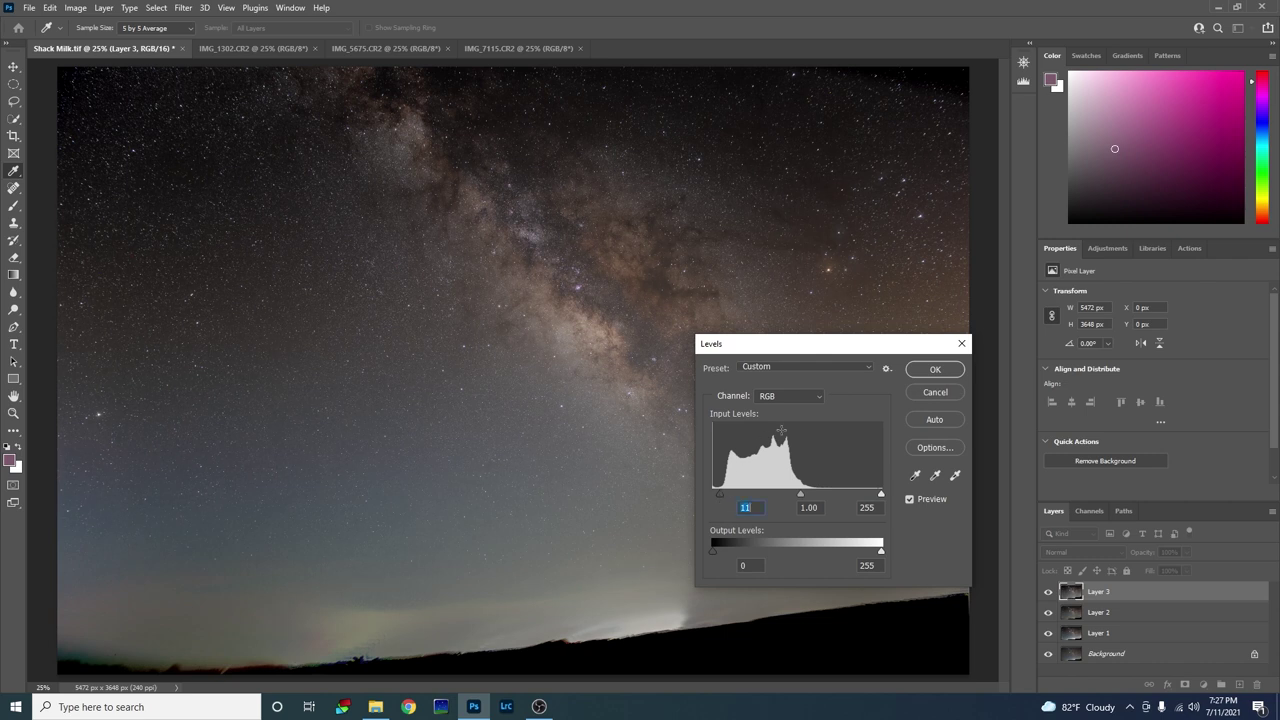
{"action": "left_click_drag", "start_coordinate": [803, 350], "coordinate": [564, 531]}
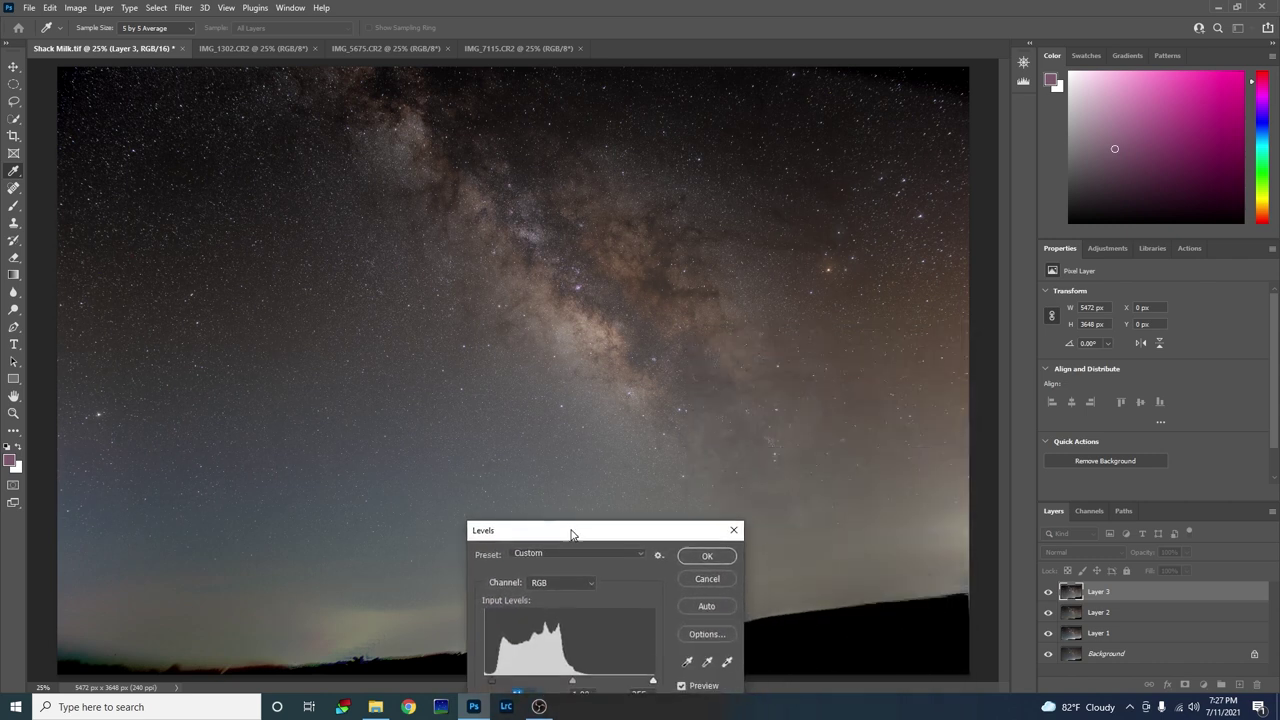
{"action": "left_click", "coordinate": [707, 556]}
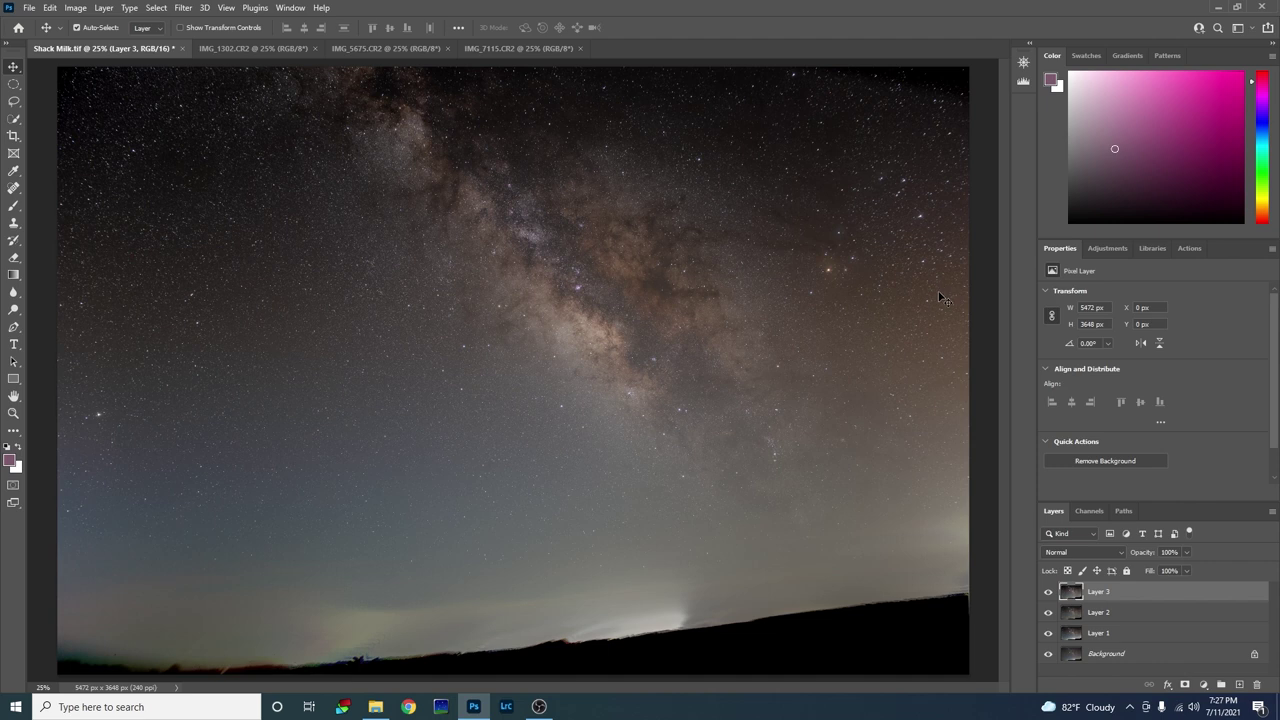
{"action": "key", "text": "ctrl"}
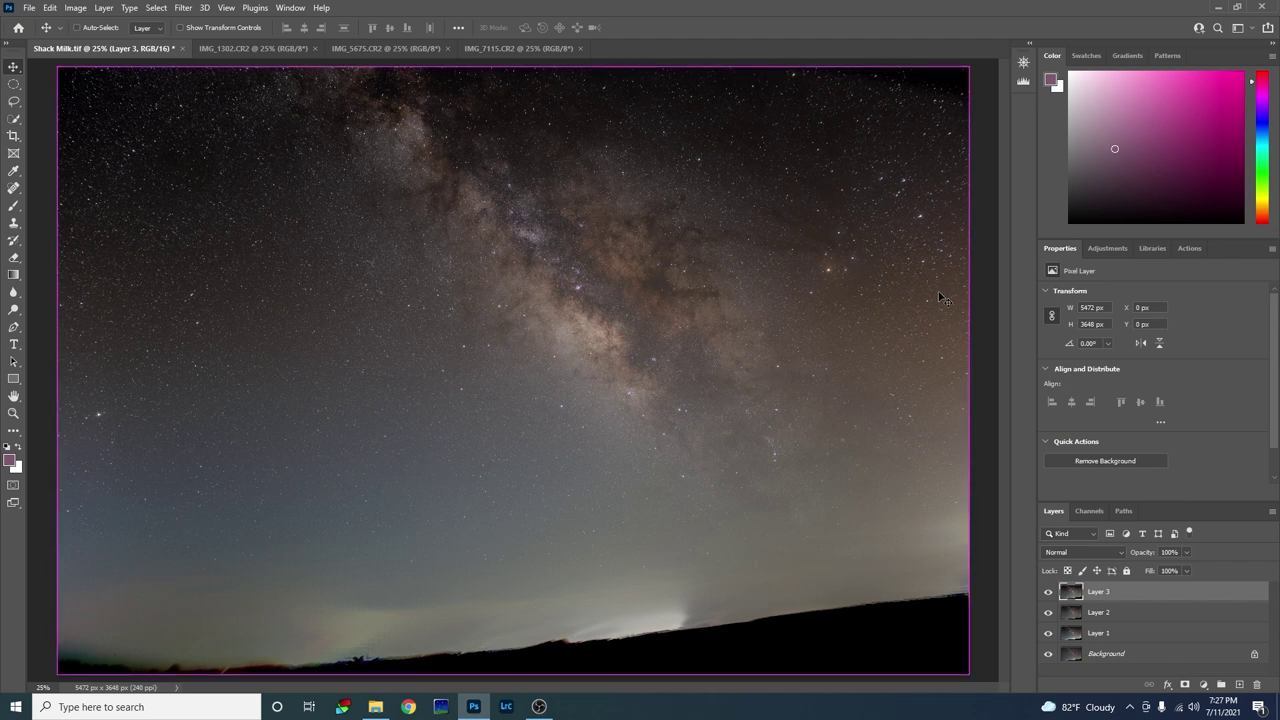
{"action": "key", "text": "ctrl+alt+shift+e"}
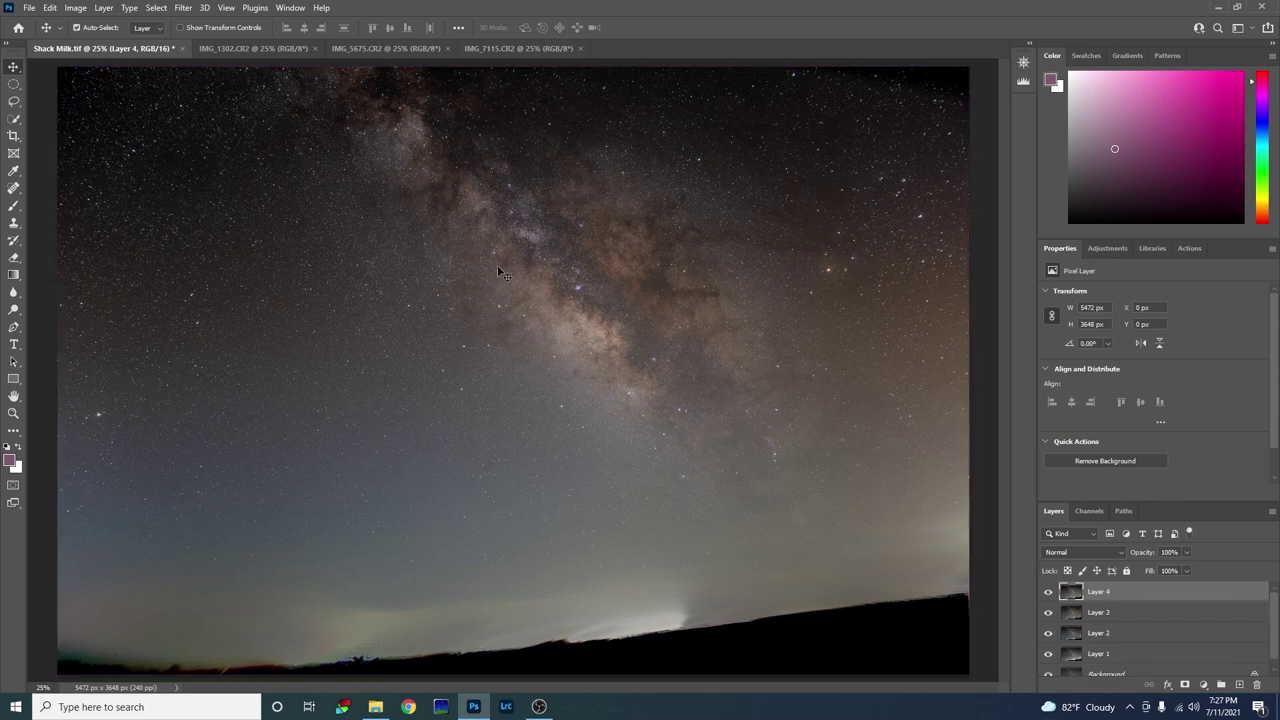
Launch the Camera Raw Filter on Layer 4 of Shack Milk.tif.
{"action": "left_click", "coordinate": [184, 11]}
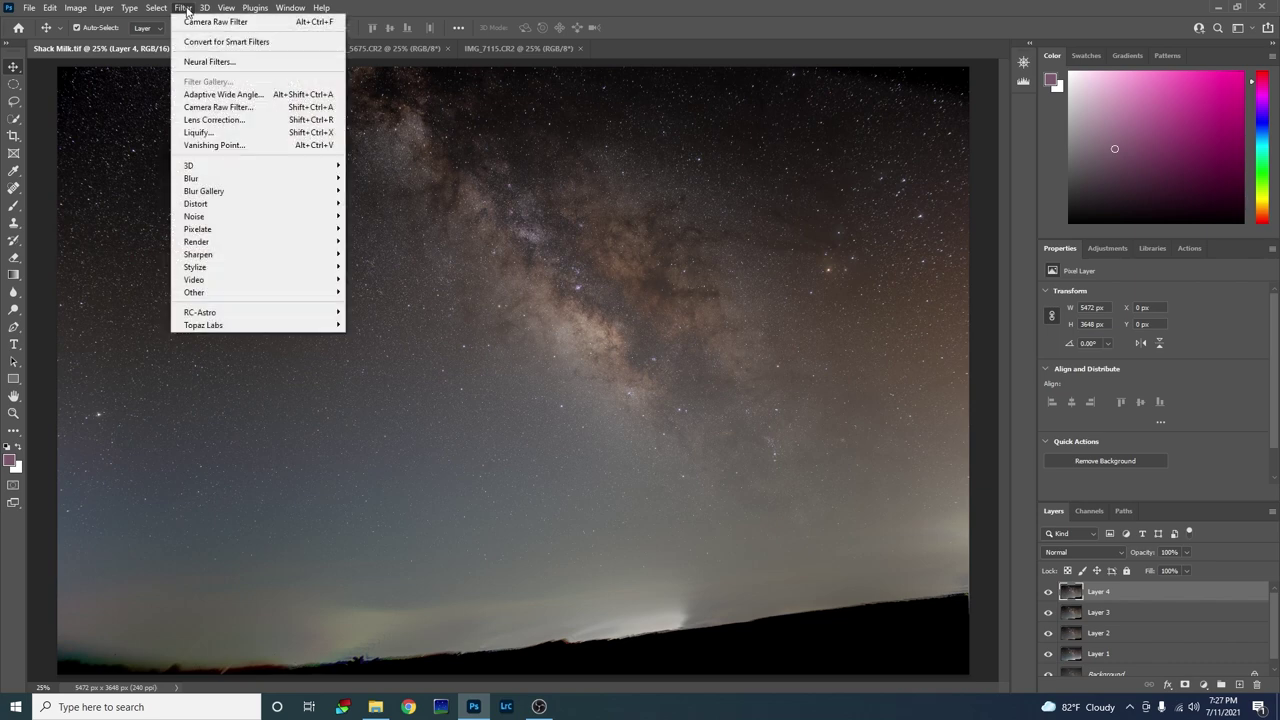
{"action": "left_click", "coordinate": [230, 106]}
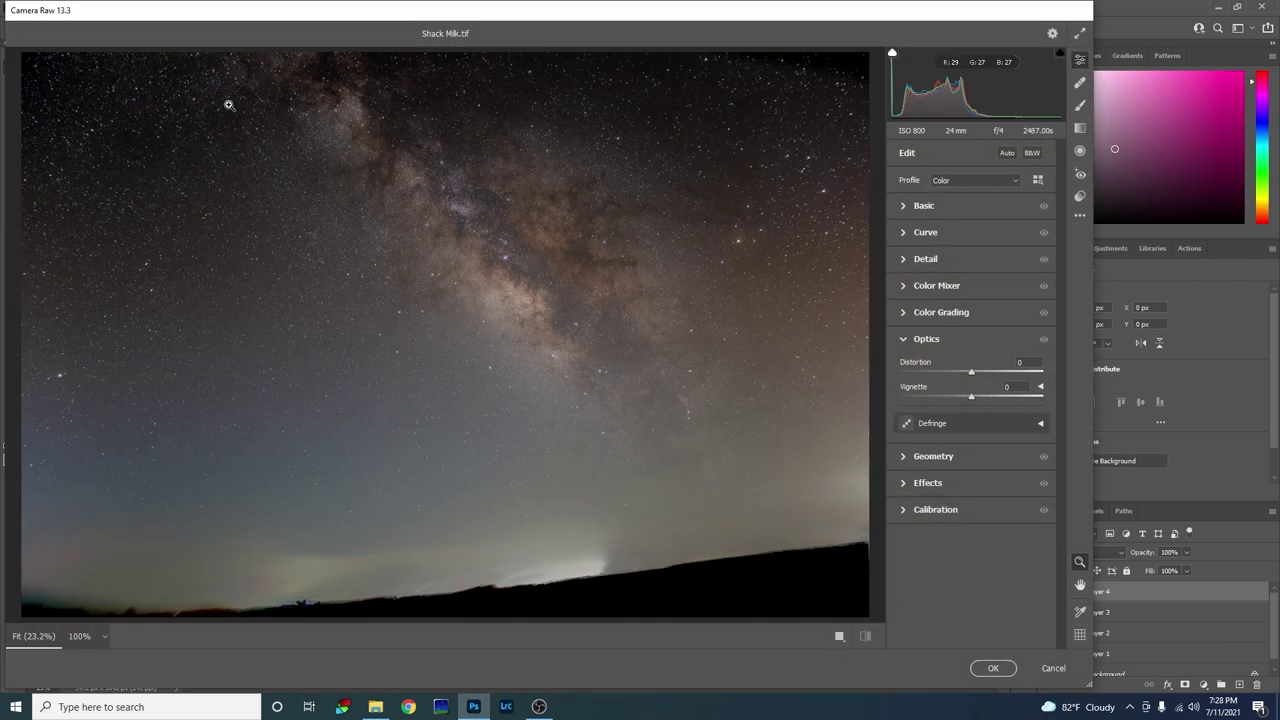
In Color Mixer, cut saturation to Blues -100, Oranges -69, Yellows -50, Reds -41 and apply.
{"action": "left_click", "coordinate": [904, 288]}
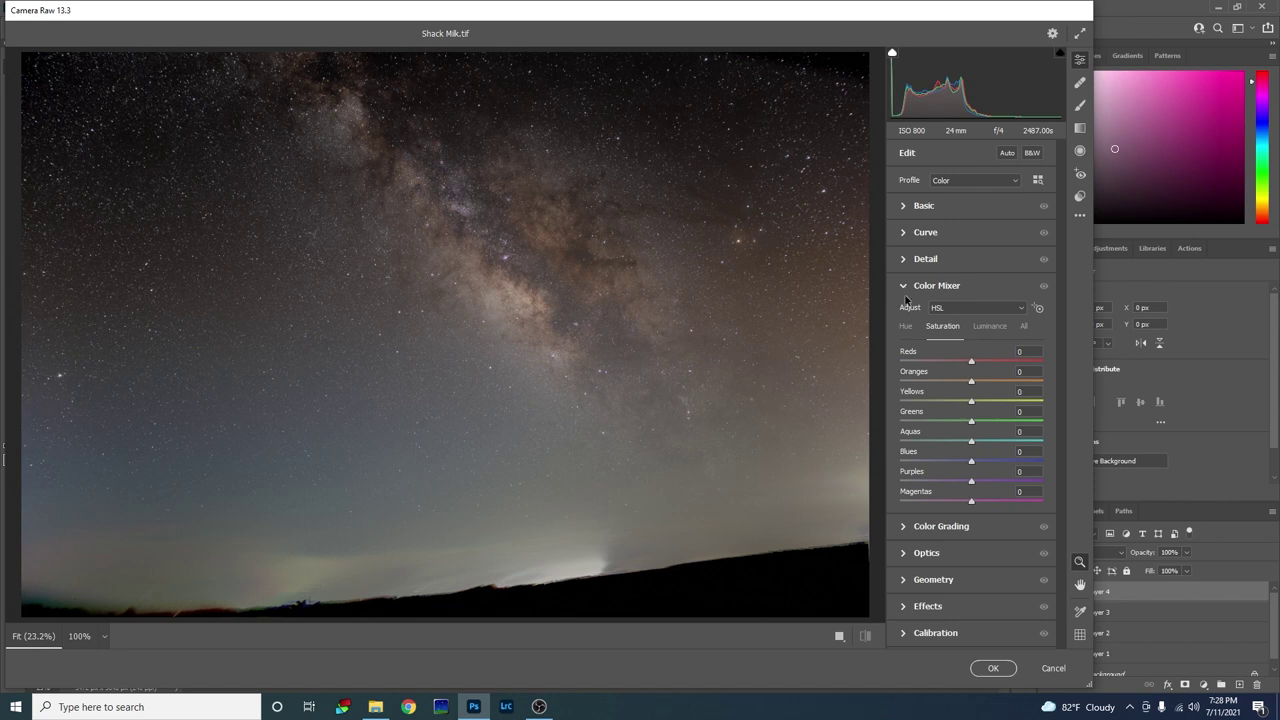
{"action": "left_click_drag", "start_coordinate": [970, 463], "coordinate": [899, 463]}
{"action": "left_click_drag", "start_coordinate": [971, 381], "coordinate": [922, 383]}
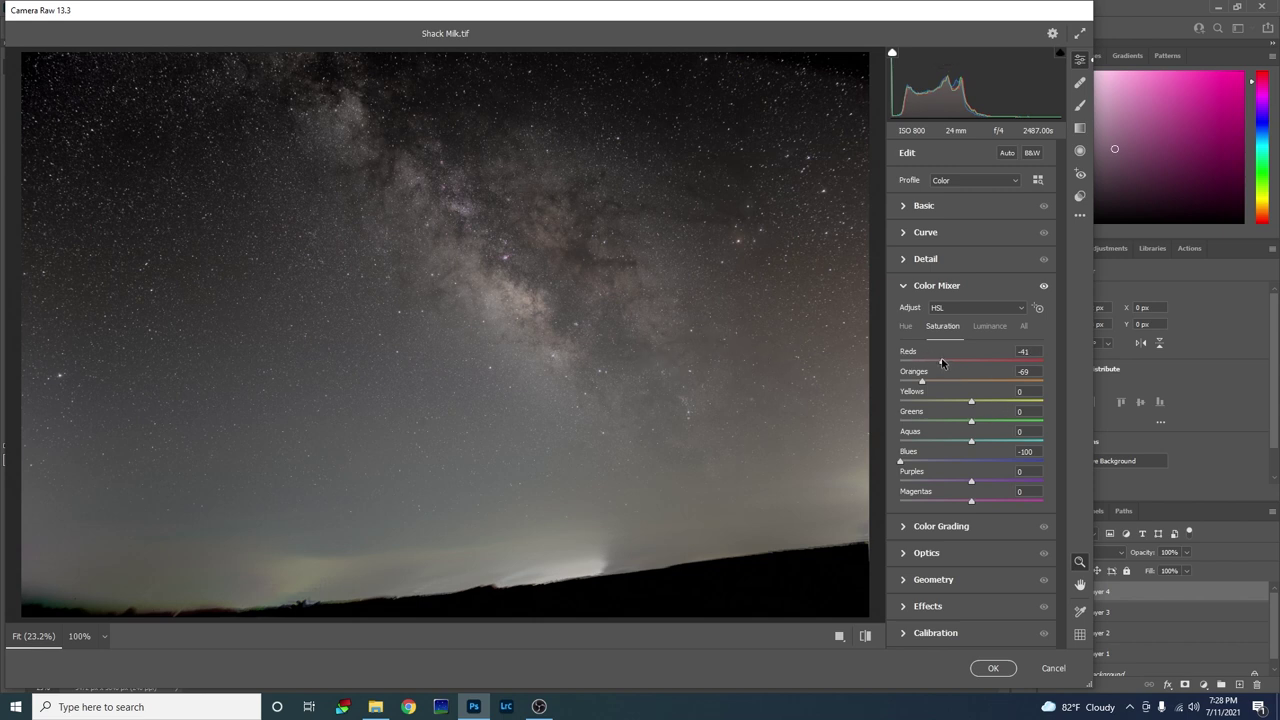
{"action": "left_click_drag", "start_coordinate": [972, 401], "coordinate": [936, 401]}
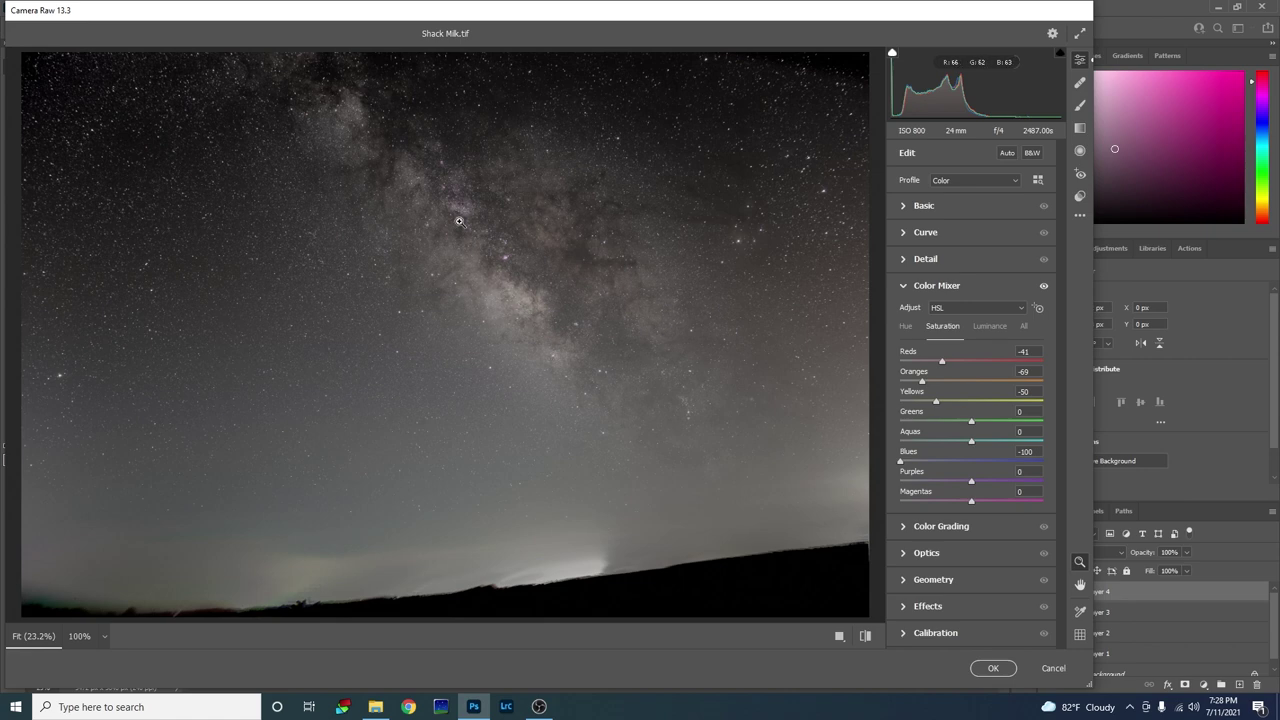
{"action": "left_click", "coordinate": [993, 668]}
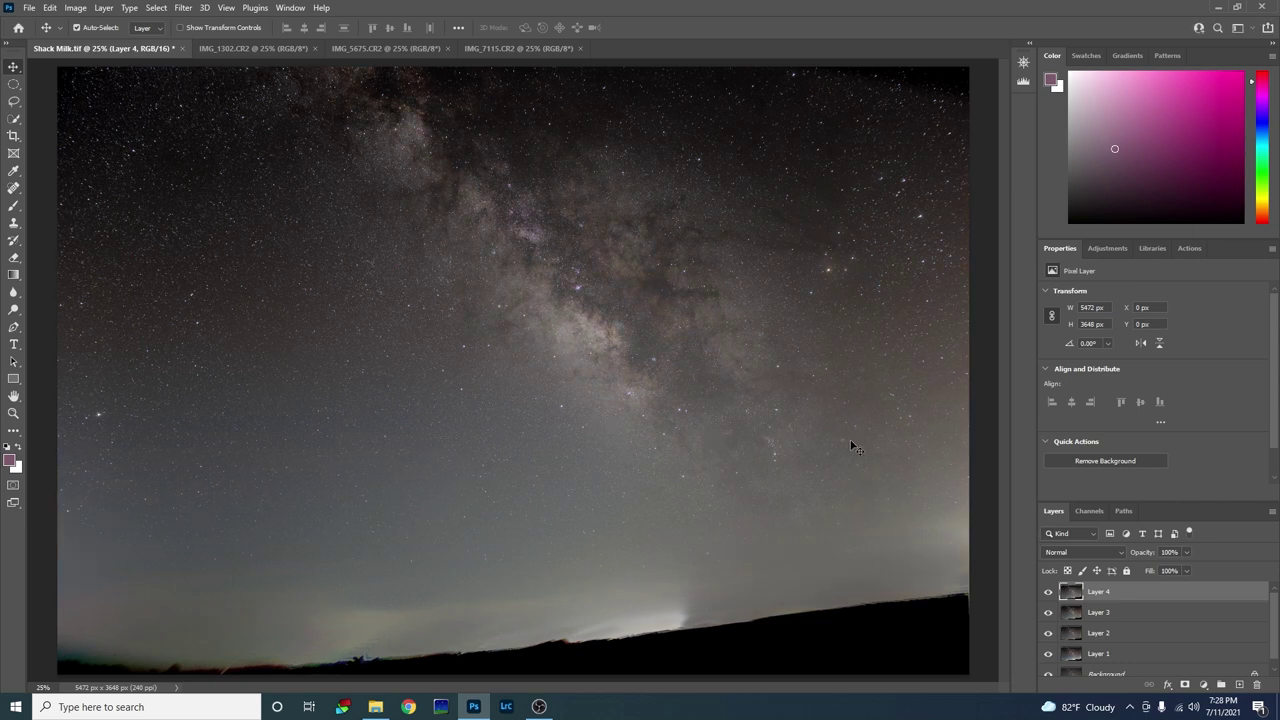
Add a white mask to Layer 4, make black the foreground colour, and select the Brush tool.
{"action": "left_click", "coordinate": [1185, 686]}
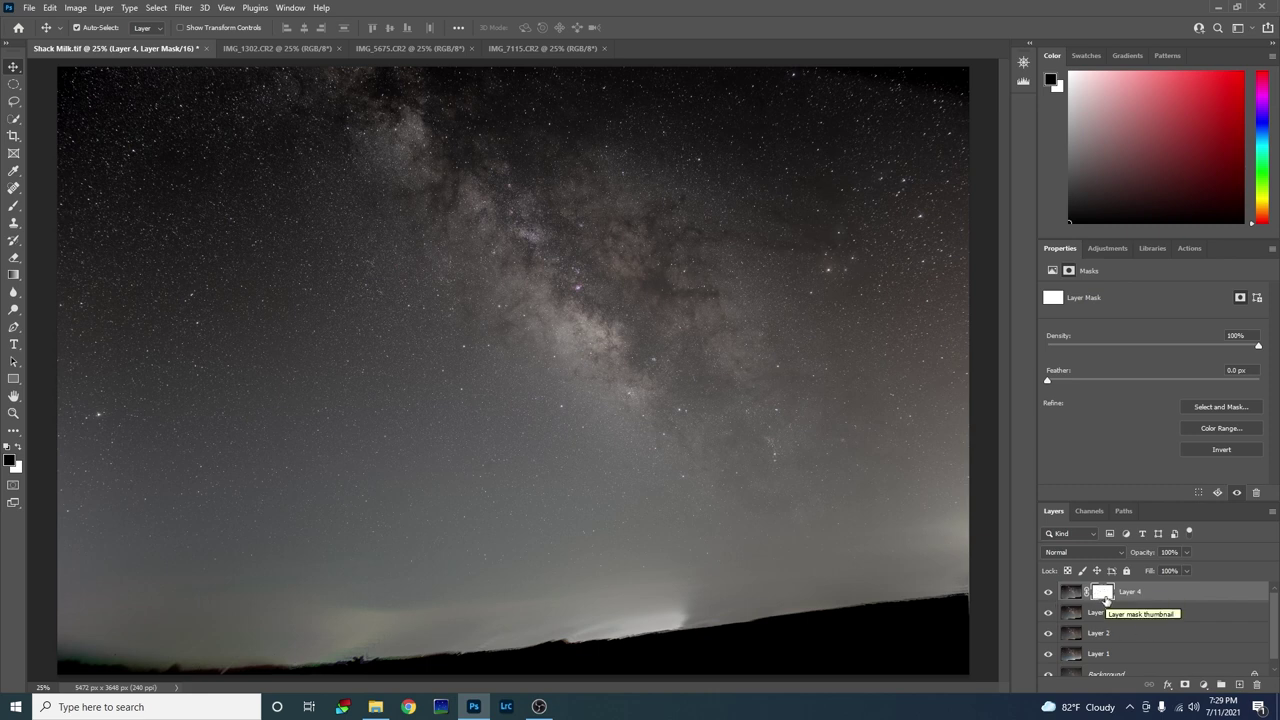
{"action": "left_click", "coordinate": [19, 450]}
{"action": "left_click", "coordinate": [19, 450]}
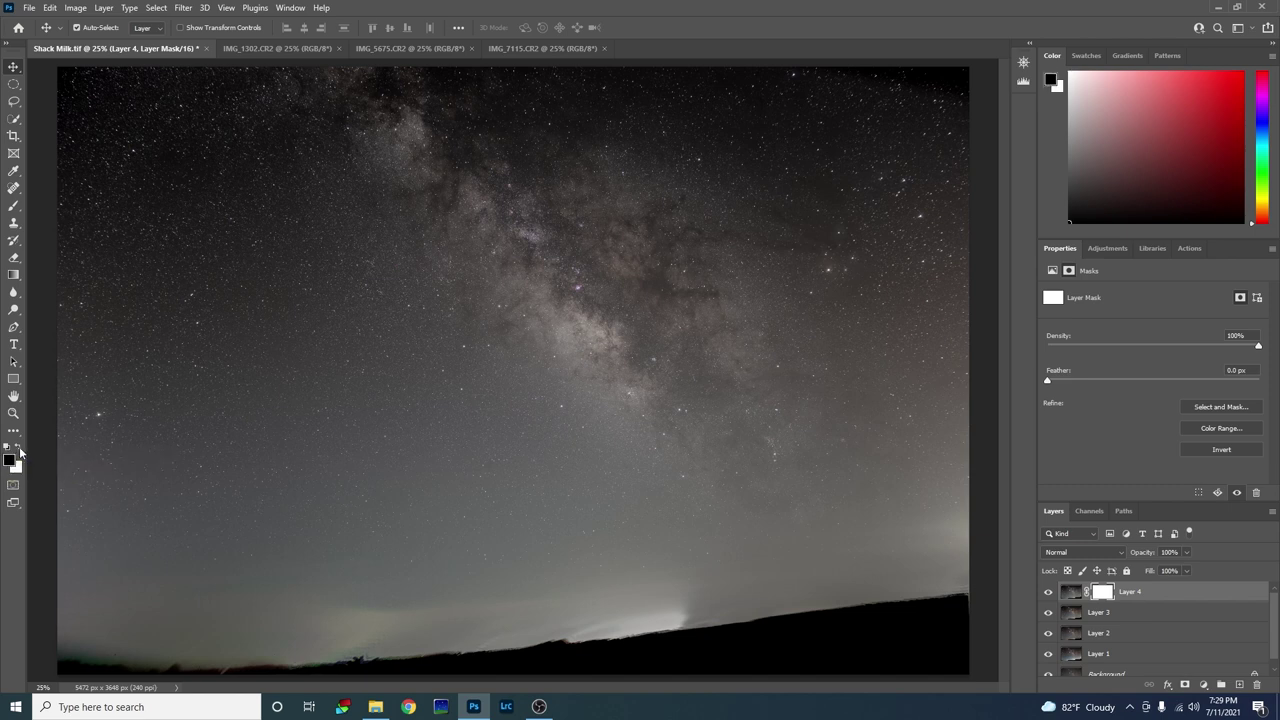
{"action": "left_click", "coordinate": [19, 450]}
{"action": "left_click", "coordinate": [19, 450]}
{"action": "left_click", "coordinate": [13, 173]}
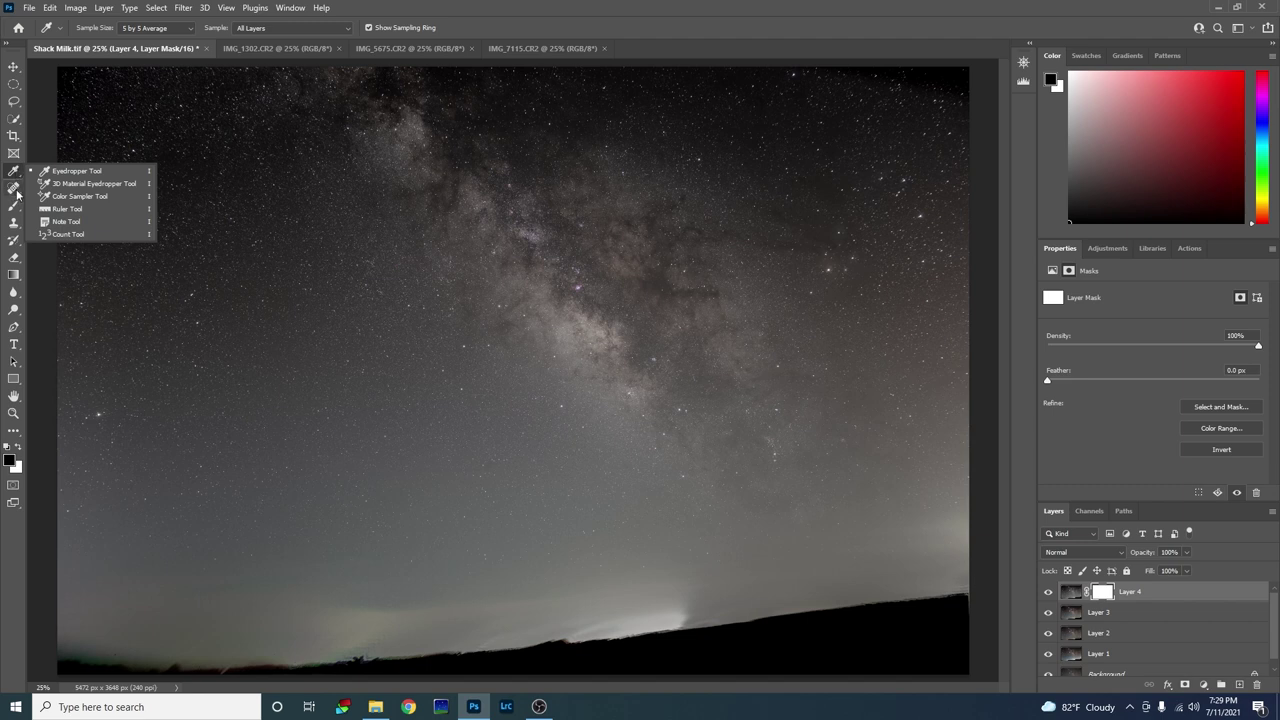
{"action": "left_click", "coordinate": [13, 207]}
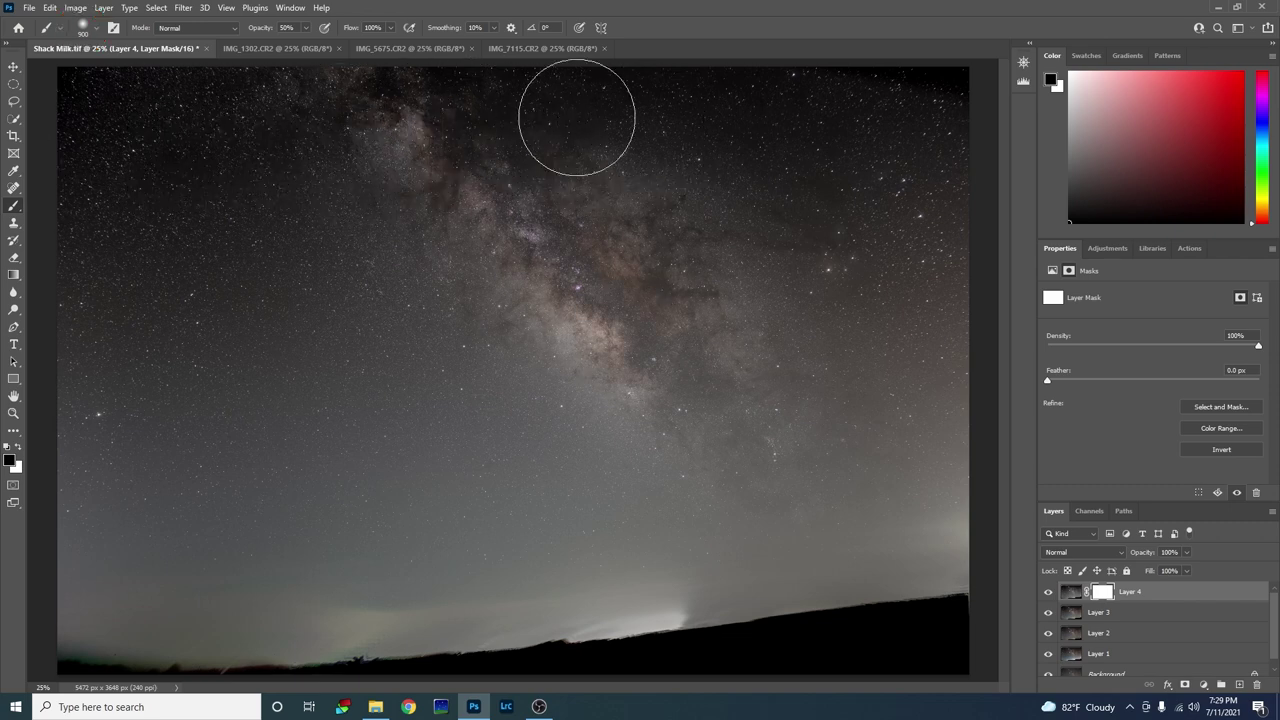
Paint black on Layer 4's mask over the upper sky, viewing the mask alone to check.
{"action": "left_click_drag", "start_coordinate": [461, 224], "coordinate": [553, 266]}
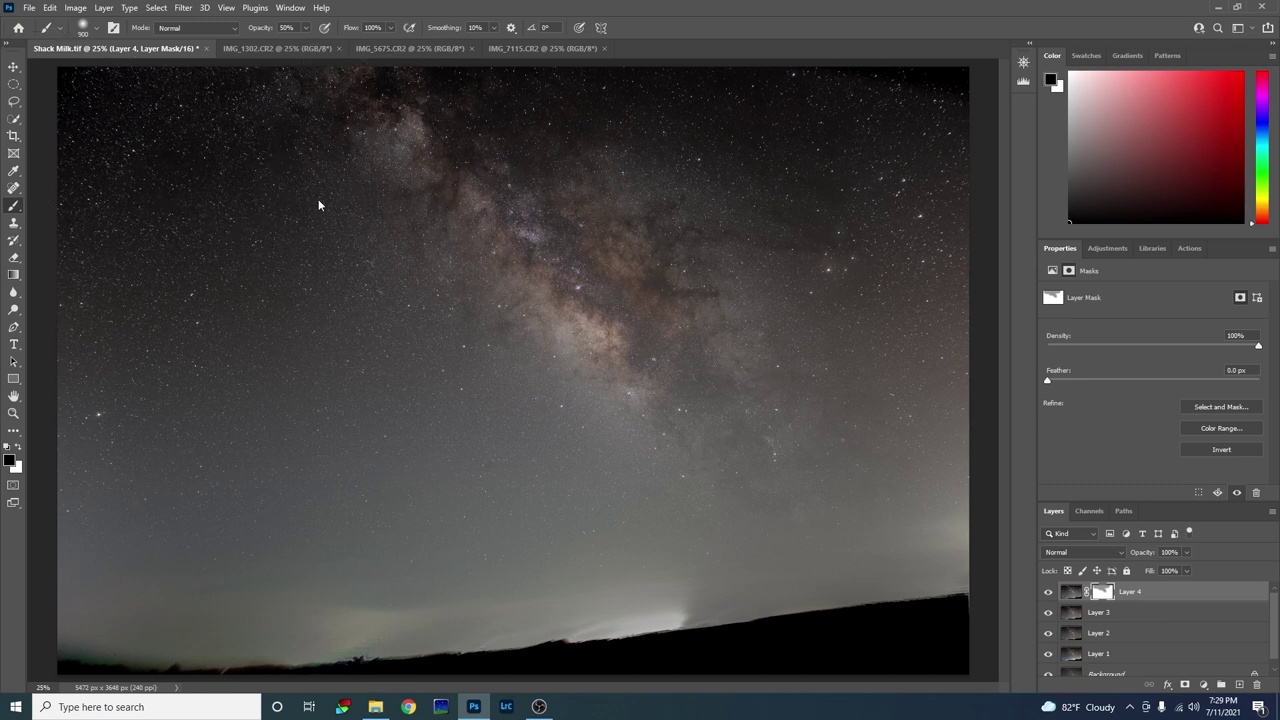
{"action": "left_click_drag", "start_coordinate": [317, 206], "coordinate": [314, 172]}
{"action": "left_click", "coordinate": [1102, 592], "text": "alt"}
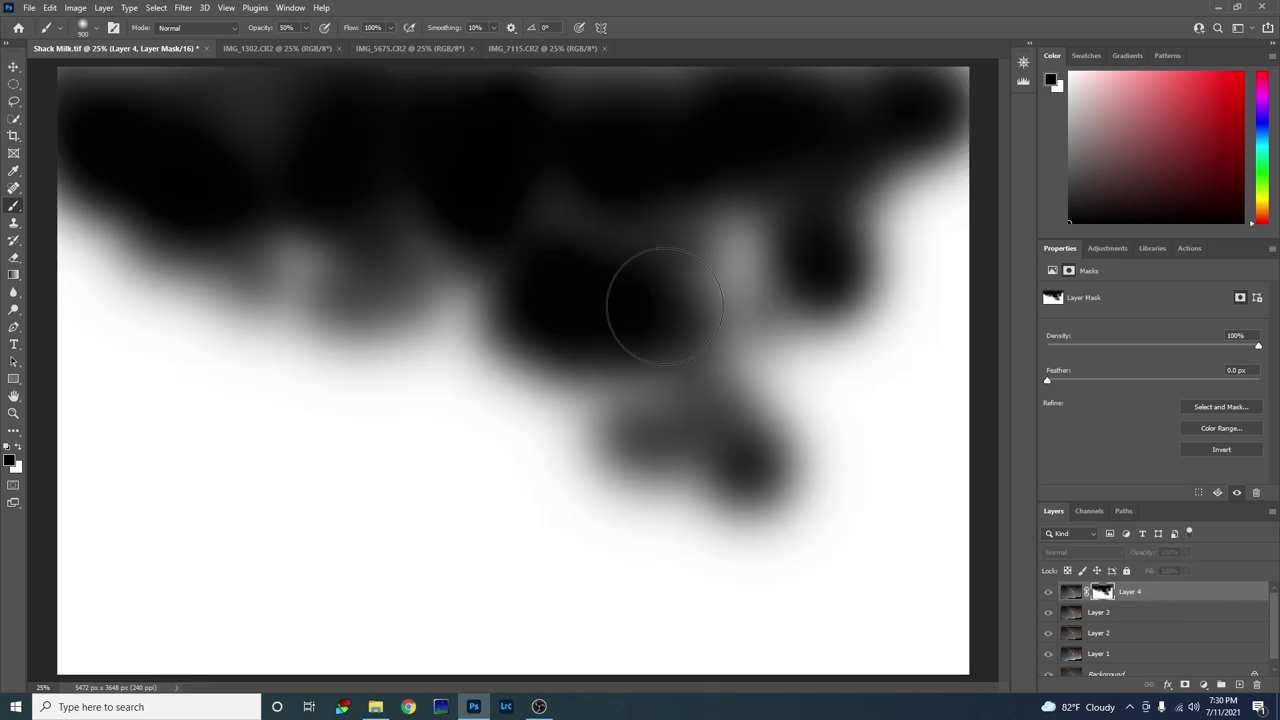
{"action": "mouse_move", "coordinate": [100, 123]}
{"action": "left_mouse_down"}
{"action": "mouse_move", "coordinate": [488, 158]}
{"action": "mouse_move", "coordinate": [708, 136]}
{"action": "mouse_move", "coordinate": [658, 134]}
{"action": "mouse_move", "coordinate": [624, 101]}
{"action": "mouse_move", "coordinate": [821, 113]}
{"action": "mouse_move", "coordinate": [292, 175]}
{"action": "mouse_move", "coordinate": [245, 200]}
{"action": "mouse_move", "coordinate": [323, 241]}
{"action": "mouse_move", "coordinate": [814, 228]}
{"action": "mouse_move", "coordinate": [700, 236]}
{"action": "mouse_move", "coordinate": [841, 247]}
{"action": "mouse_move", "coordinate": [715, 414]}
{"action": "mouse_move", "coordinate": [606, 412]}
{"action": "mouse_move", "coordinate": [691, 426]}
{"action": "mouse_move", "coordinate": [745, 350]}
{"action": "left_mouse_up"}
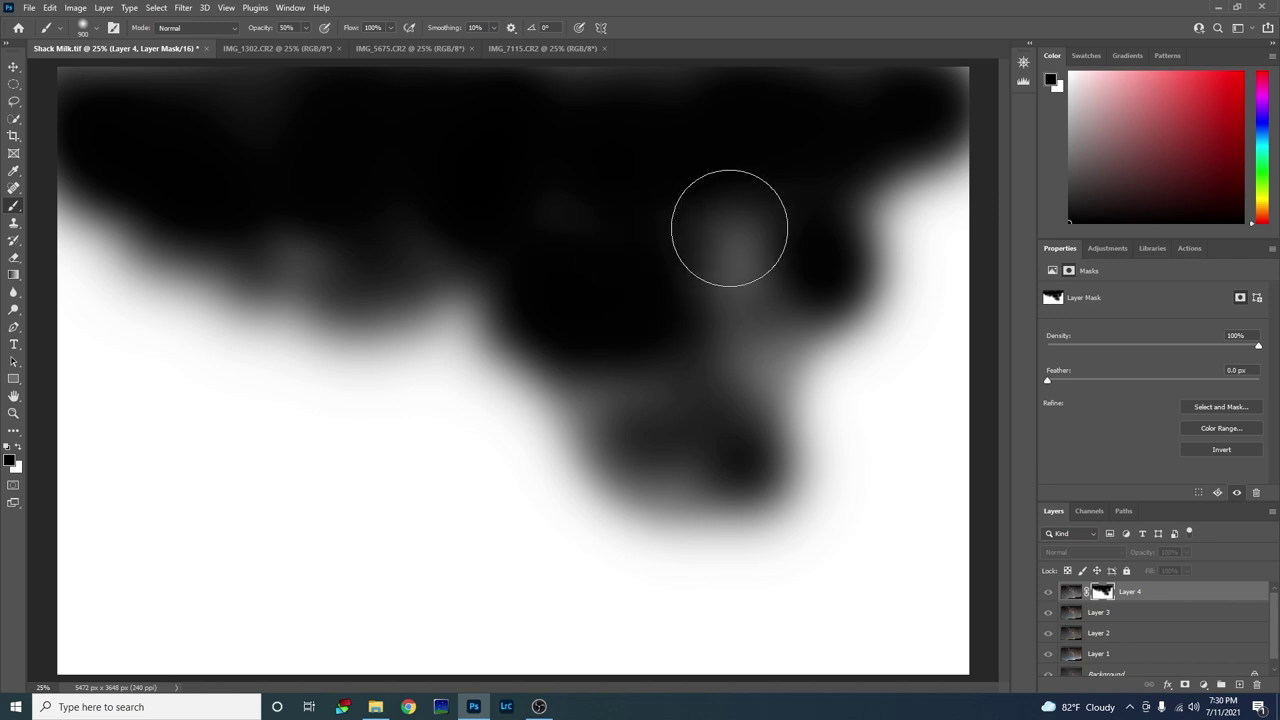
{"action": "mouse_move", "coordinate": [729, 228]}
{"action": "left_mouse_down"}
{"action": "mouse_move", "coordinate": [763, 251]}
{"action": "mouse_move", "coordinate": [406, 223]}
{"action": "mouse_move", "coordinate": [277, 129]}
{"action": "mouse_move", "coordinate": [153, 140]}
{"action": "mouse_move", "coordinate": [194, 171]}
{"action": "mouse_move", "coordinate": [103, 194]}
{"action": "mouse_move", "coordinate": [217, 291]}
{"action": "mouse_move", "coordinate": [457, 271]}
{"action": "mouse_move", "coordinate": [294, 260]}
{"action": "mouse_move", "coordinate": [223, 214]}
{"action": "mouse_move", "coordinate": [421, 263]}
{"action": "mouse_move", "coordinate": [751, 249]}
{"action": "mouse_move", "coordinate": [794, 206]}
{"action": "mouse_move", "coordinate": [460, 94]}
{"action": "mouse_move", "coordinate": [124, 104]}
{"action": "mouse_move", "coordinate": [971, 86]}
{"action": "mouse_move", "coordinate": [737, 206]}
{"action": "mouse_move", "coordinate": [677, 317]}
{"action": "mouse_move", "coordinate": [740, 336]}
{"action": "left_mouse_up"}
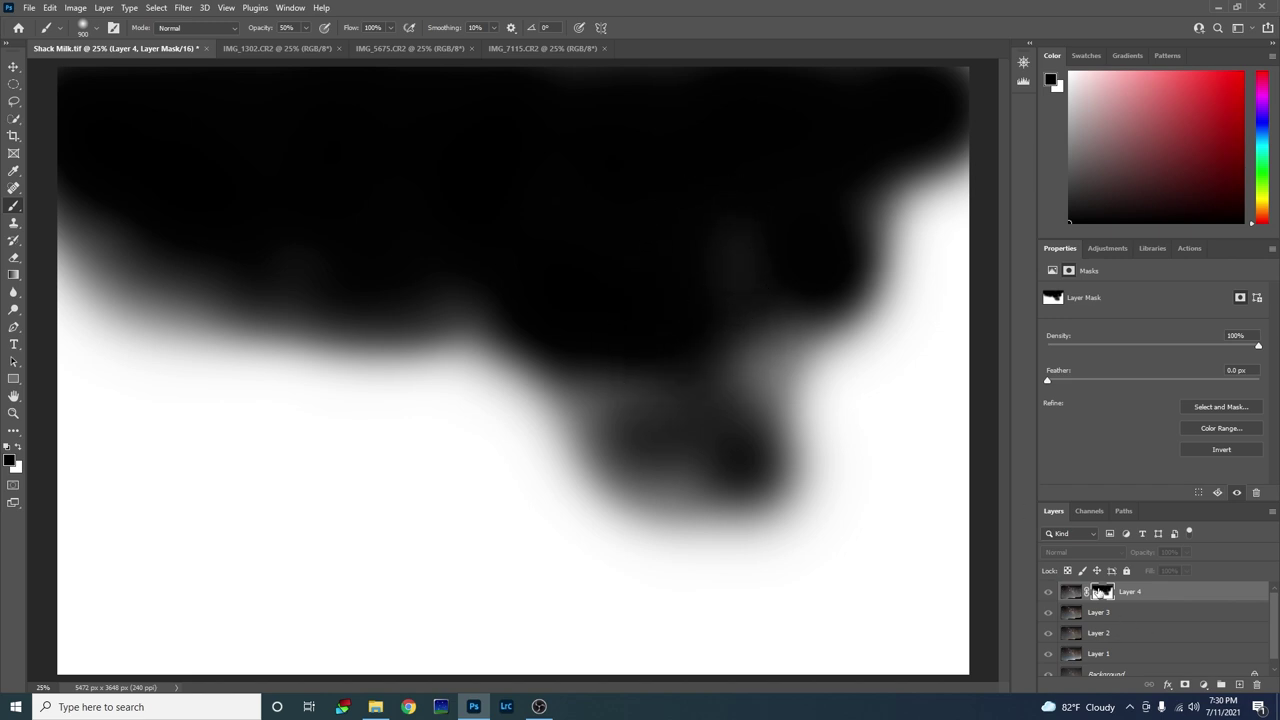
Darken the mask's soft left transition, then stamp visible layers into a new Layer 5.
{"action": "left_click", "coordinate": [1094, 592], "text": "alt"}
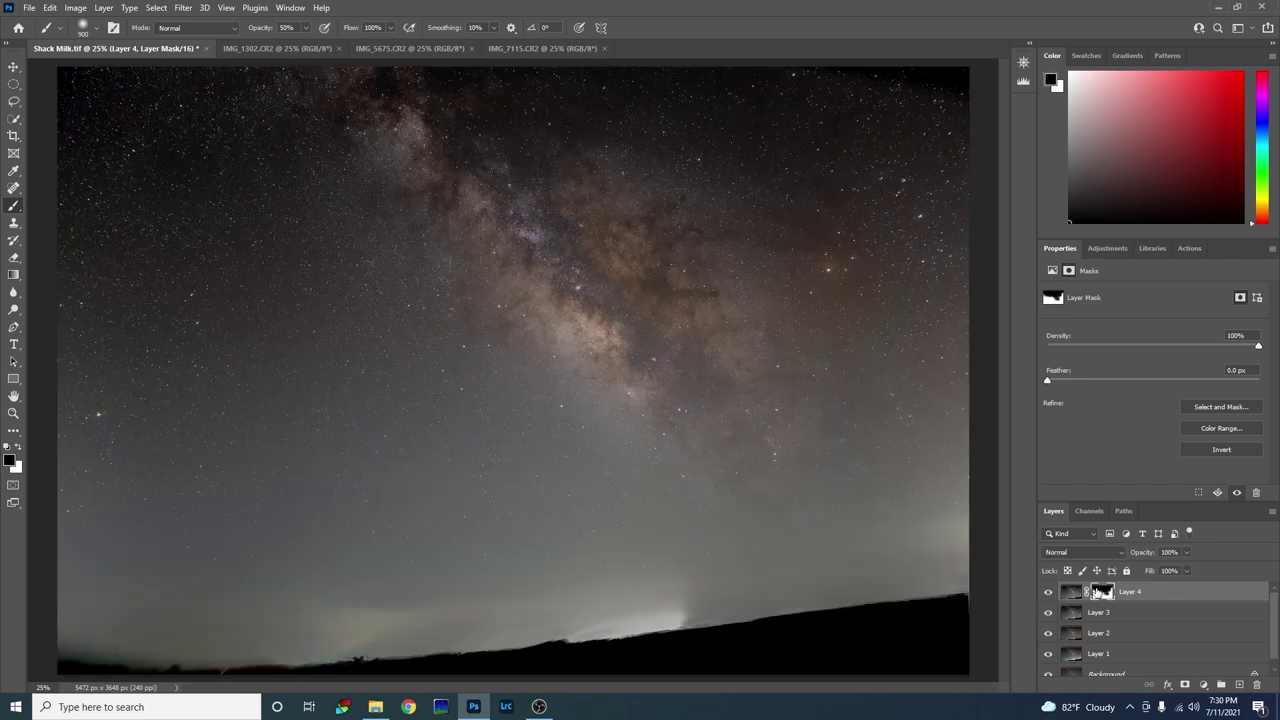
{"action": "left_click", "coordinate": [1102, 592], "text": "alt"}
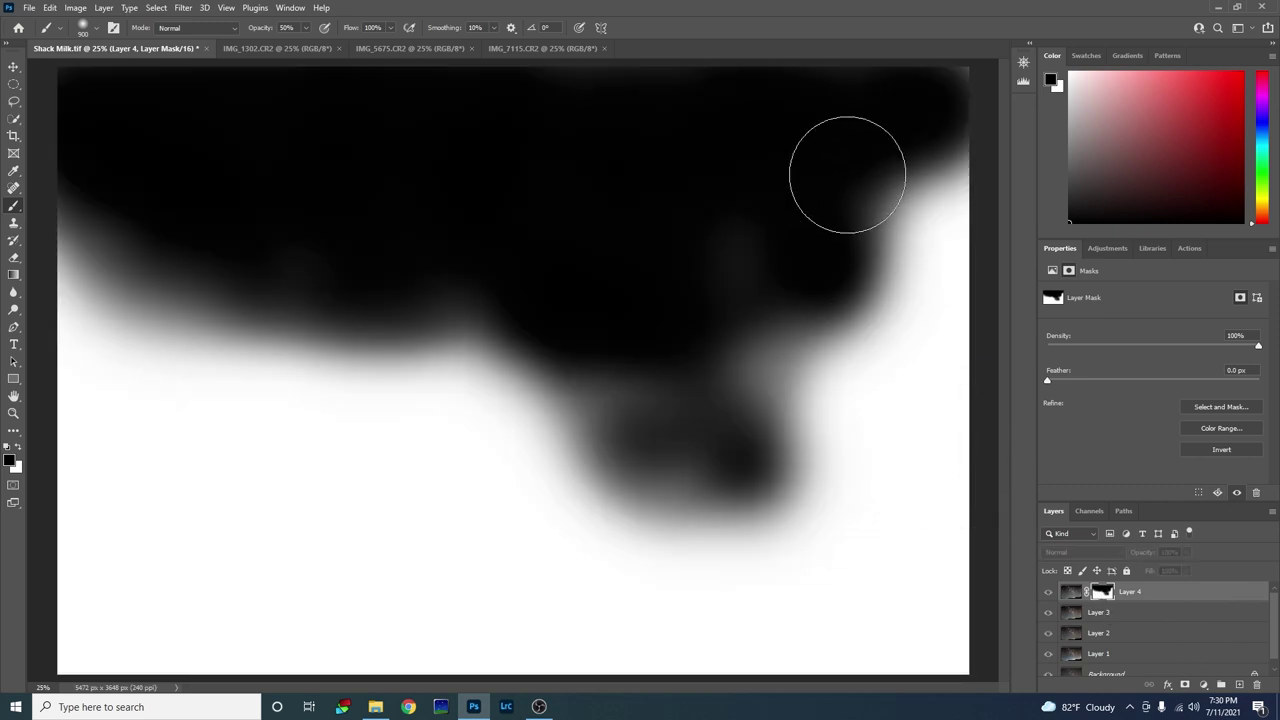
{"action": "mouse_move", "coordinate": [640, 223]}
{"action": "left_mouse_down"}
{"action": "mouse_move", "coordinate": [157, 294]}
{"action": "mouse_move", "coordinate": [163, 229]}
{"action": "mouse_move", "coordinate": [20, 283]}
{"action": "mouse_move", "coordinate": [86, 286]}
{"action": "mouse_move", "coordinate": [140, 246]}
{"action": "mouse_move", "coordinate": [349, 303]}
{"action": "mouse_move", "coordinate": [69, 297]}
{"action": "mouse_move", "coordinate": [3, 277]}
{"action": "mouse_move", "coordinate": [123, 300]}
{"action": "mouse_move", "coordinate": [96, 264]}
{"action": "left_mouse_up"}
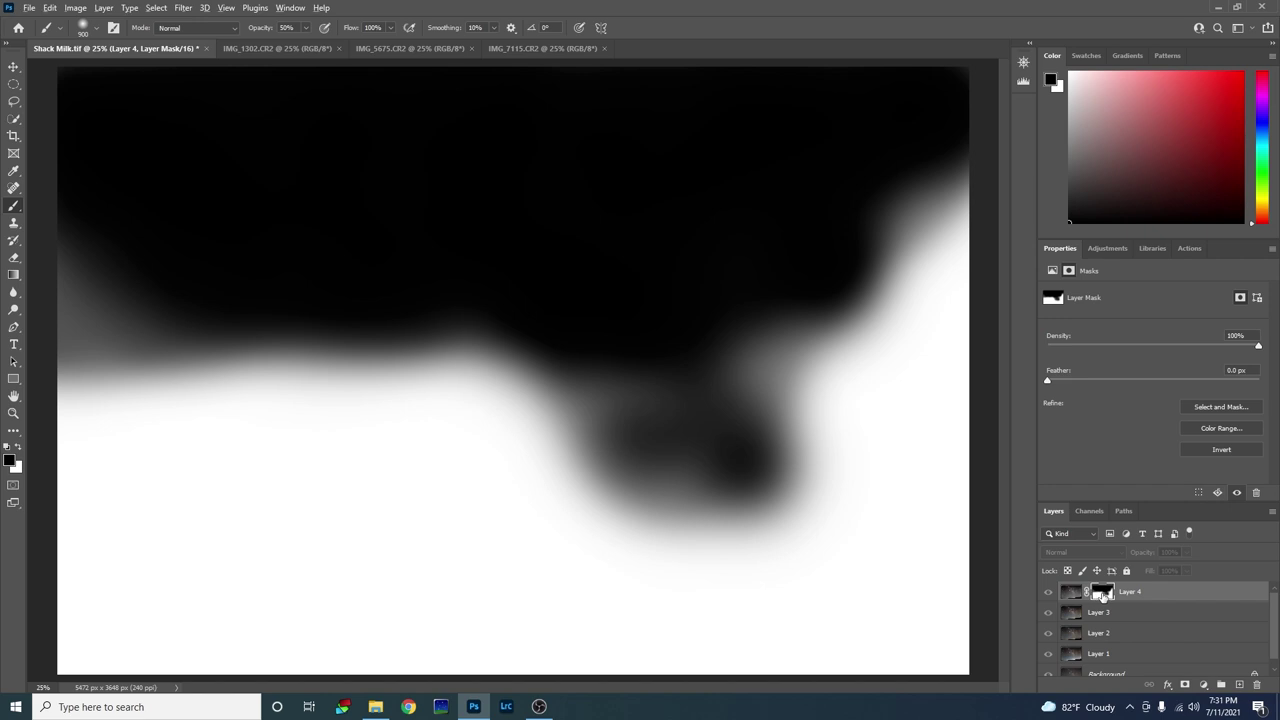
{"action": "left_click", "coordinate": [1103, 596], "text": "alt"}
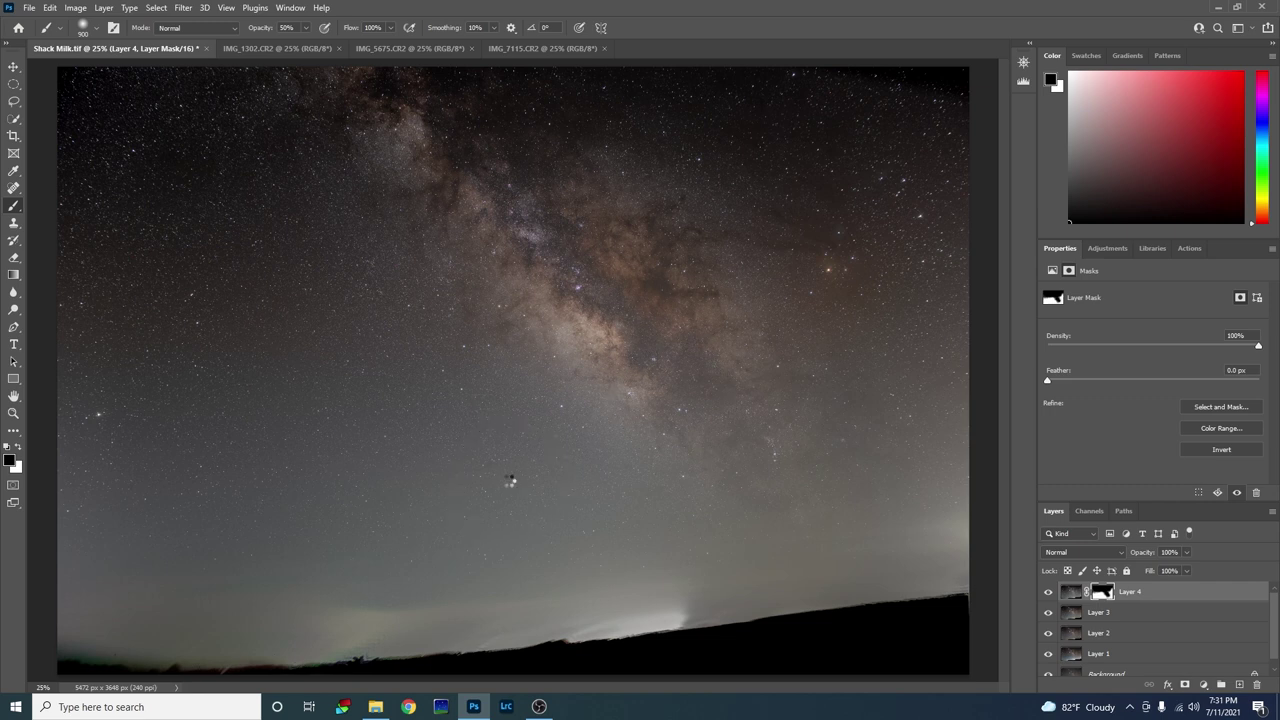
{"action": "key", "text": "ctrl+shift+alt+e"}
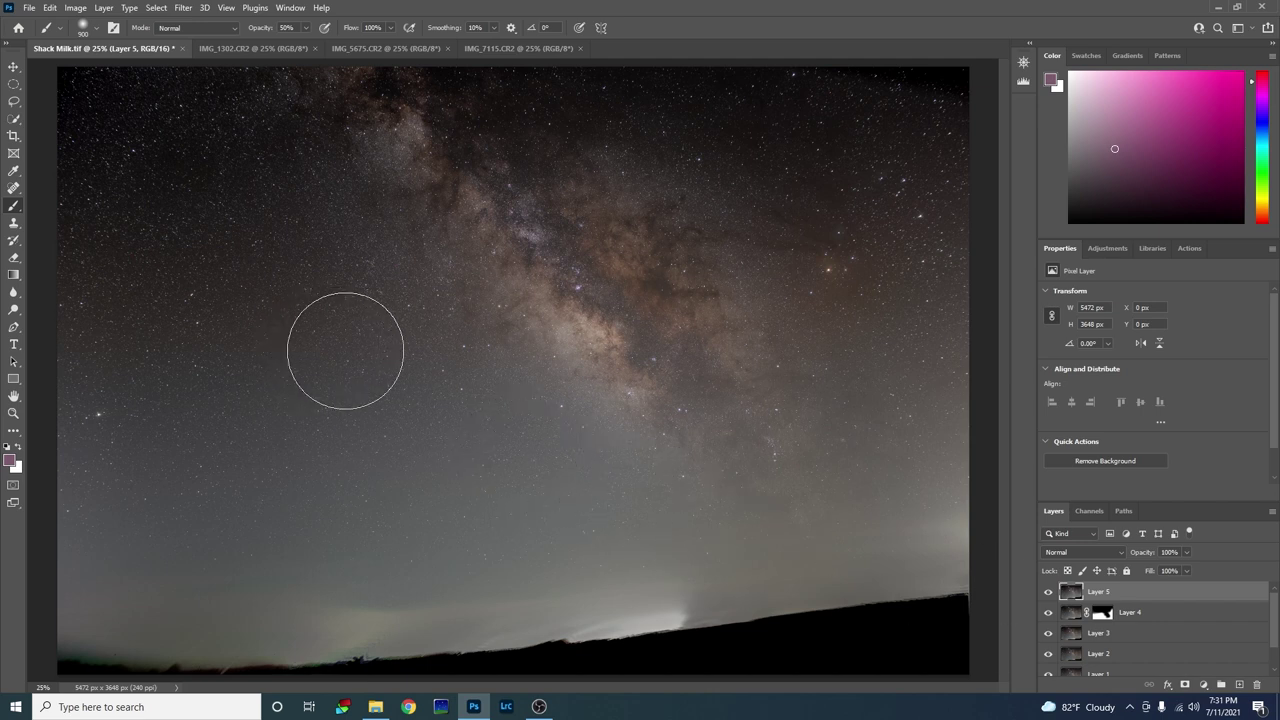
Zoom into the star field and open Select > Color Range for Layer 5.
{"action": "left_click", "coordinate": [13, 414]}
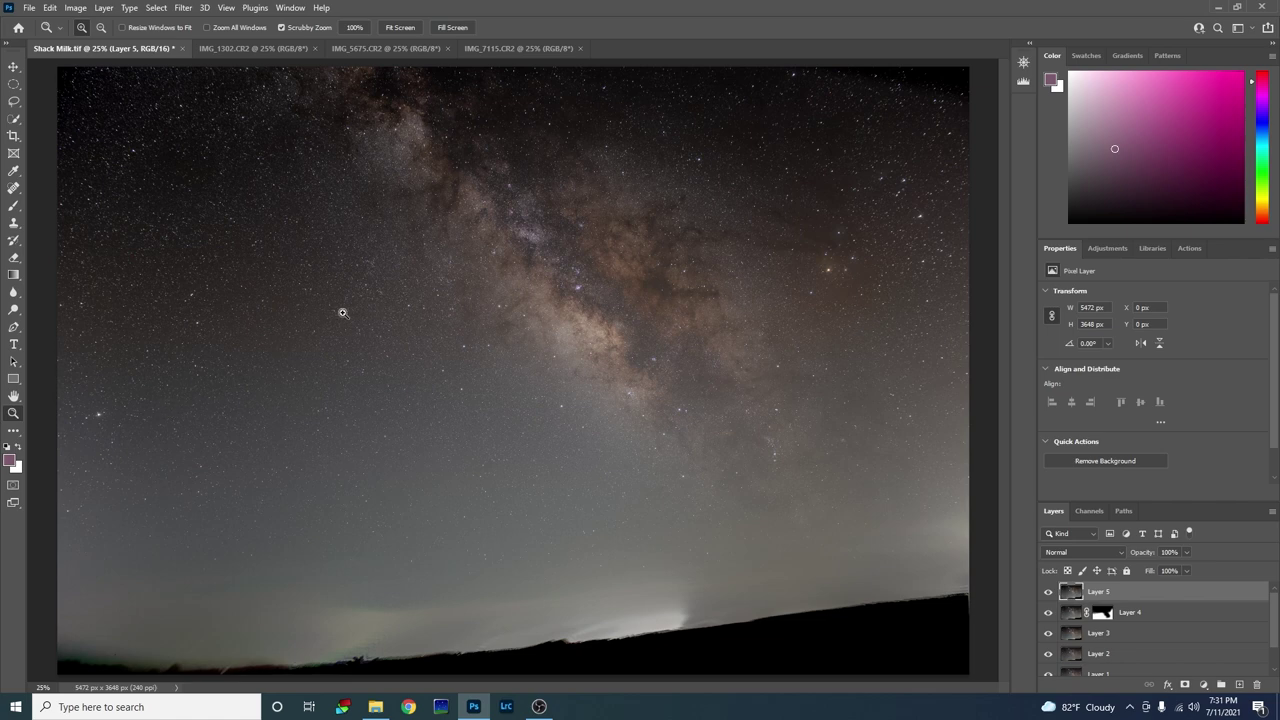
{"action": "left_click_drag", "start_coordinate": [350, 312], "coordinate": [392, 314]}
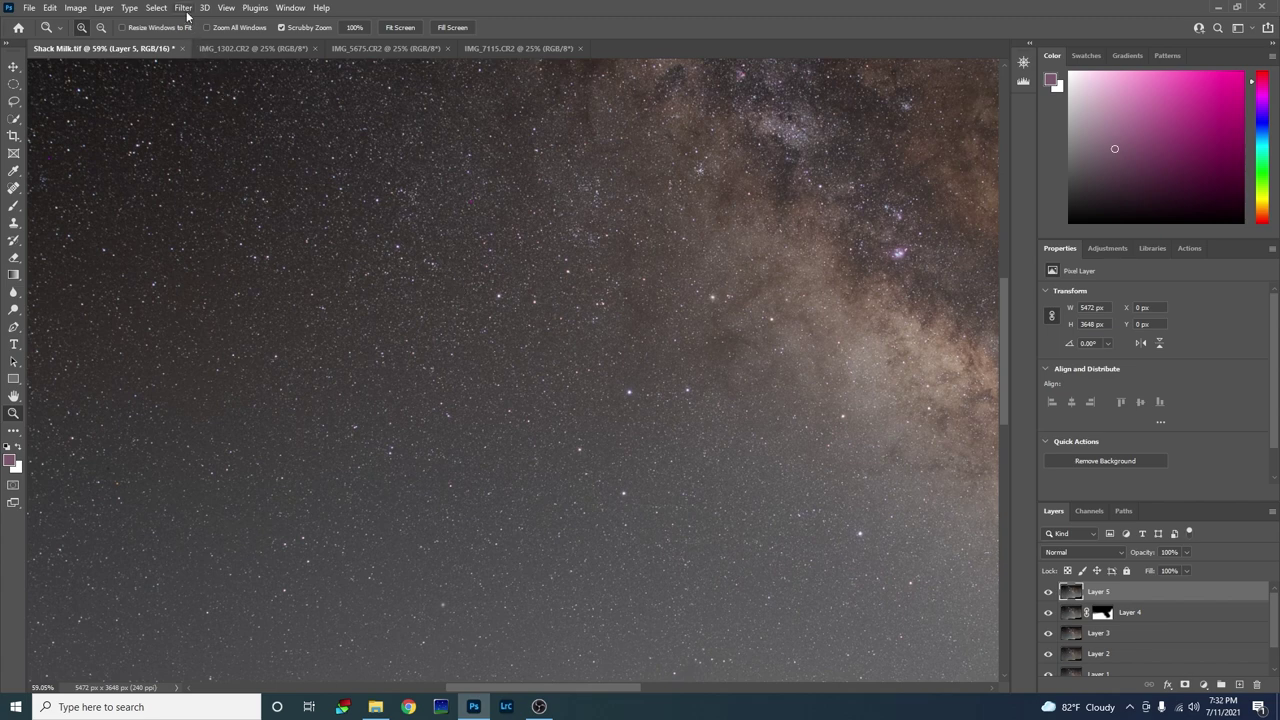
{"action": "left_click", "coordinate": [156, 9]}
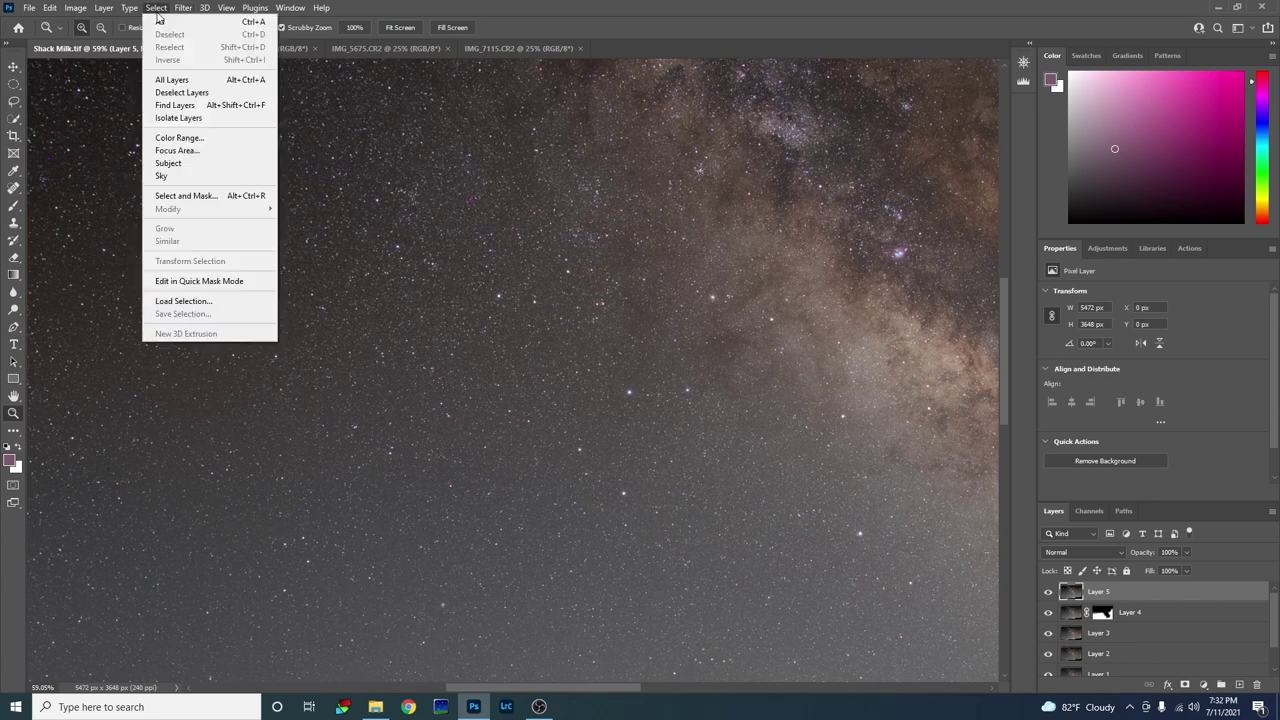
{"action": "left_click", "coordinate": [212, 137]}
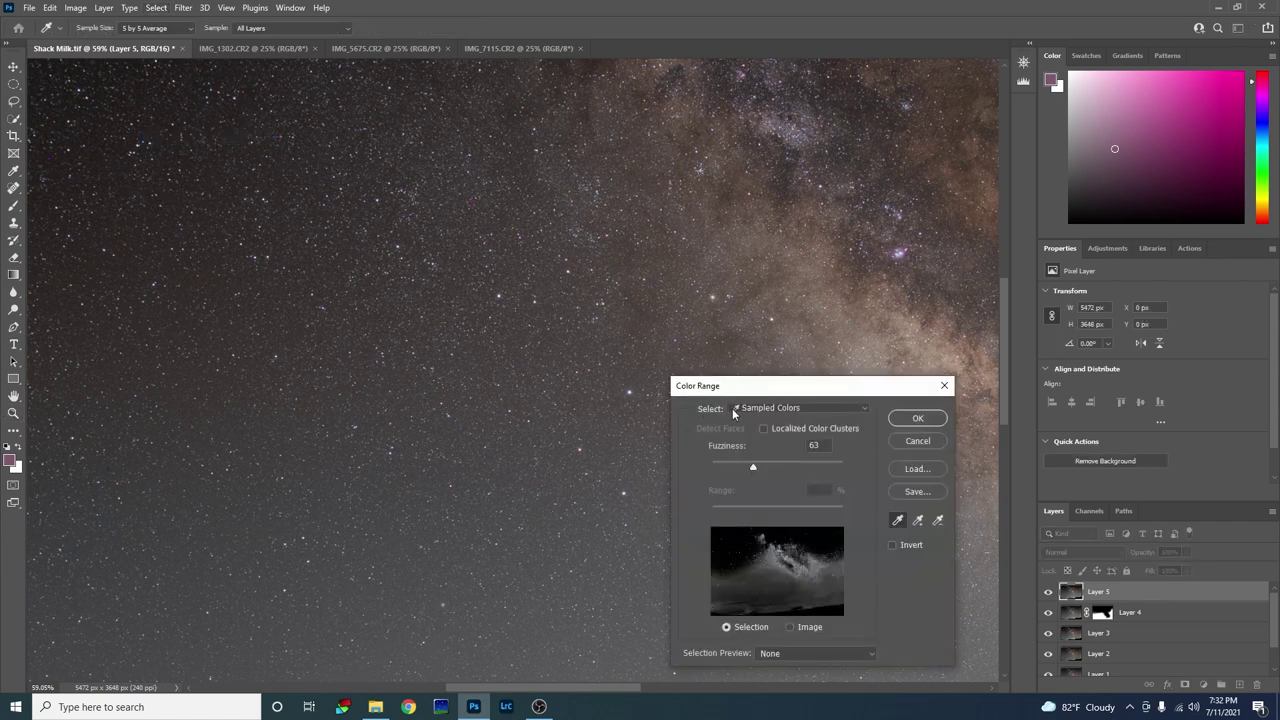
Select Highlights in Color Range with Fuzziness 58 and Range 128.
{"action": "left_click_drag", "start_coordinate": [781, 392], "coordinate": [604, 296]}
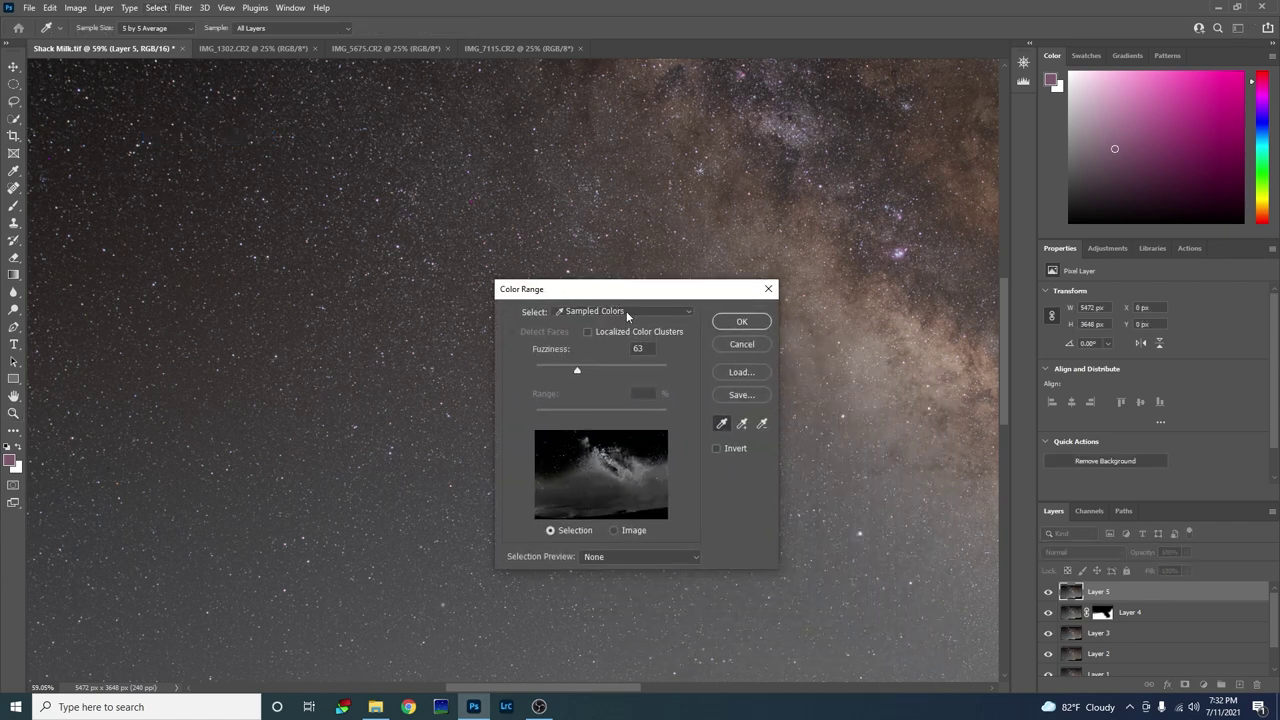
{"action": "left_click", "coordinate": [627, 313]}
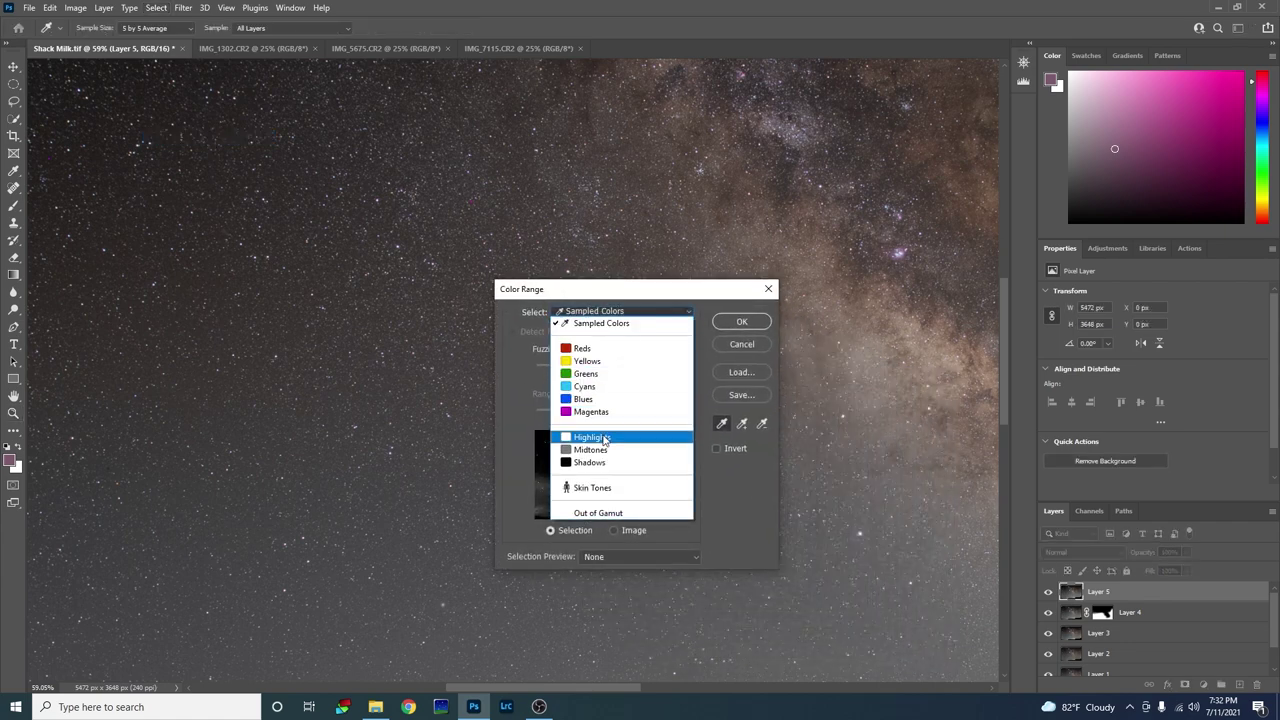
{"action": "left_click", "coordinate": [602, 437]}
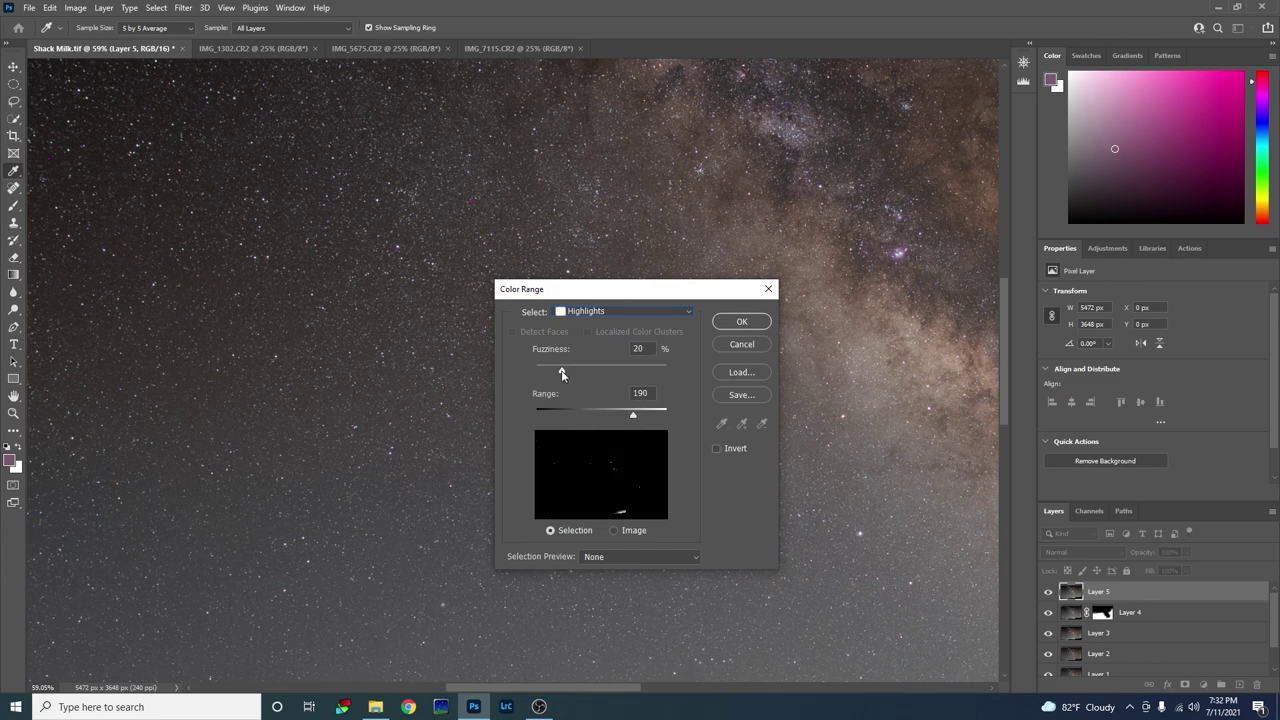
{"action": "left_click_drag", "start_coordinate": [561, 370], "coordinate": [570, 419]}
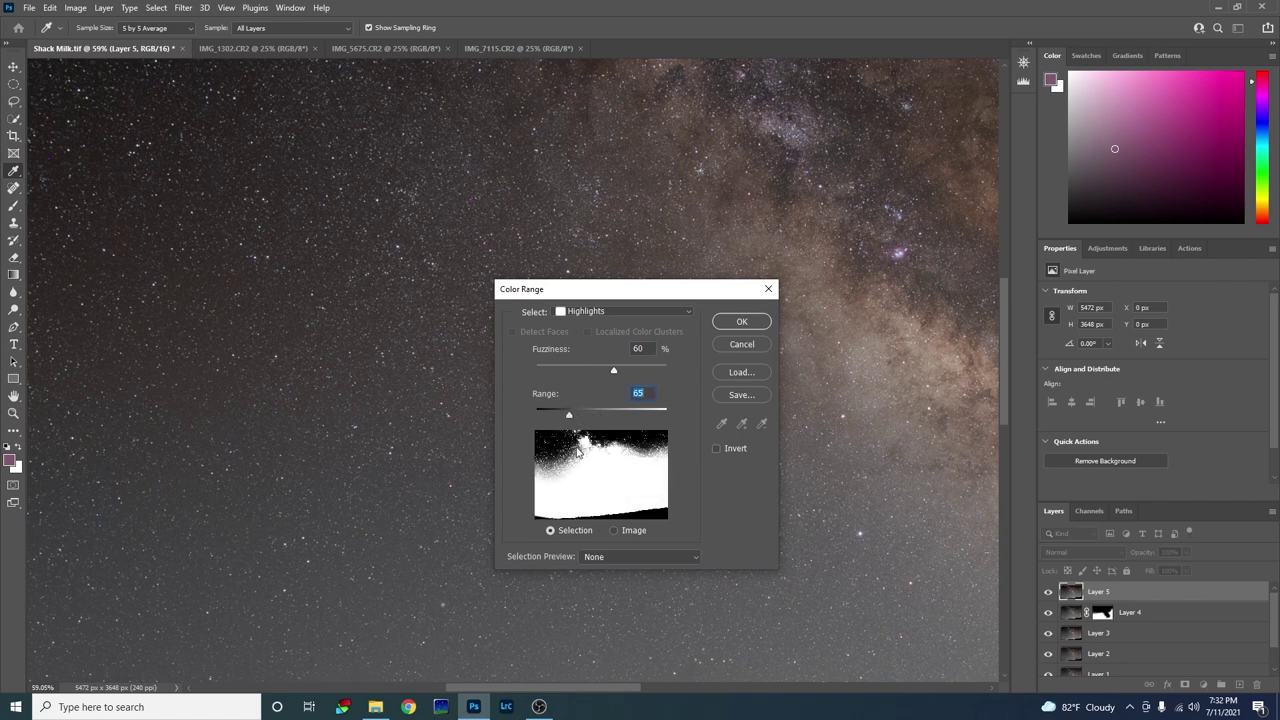
{"action": "left_click_drag", "start_coordinate": [570, 419], "coordinate": [602, 413]}
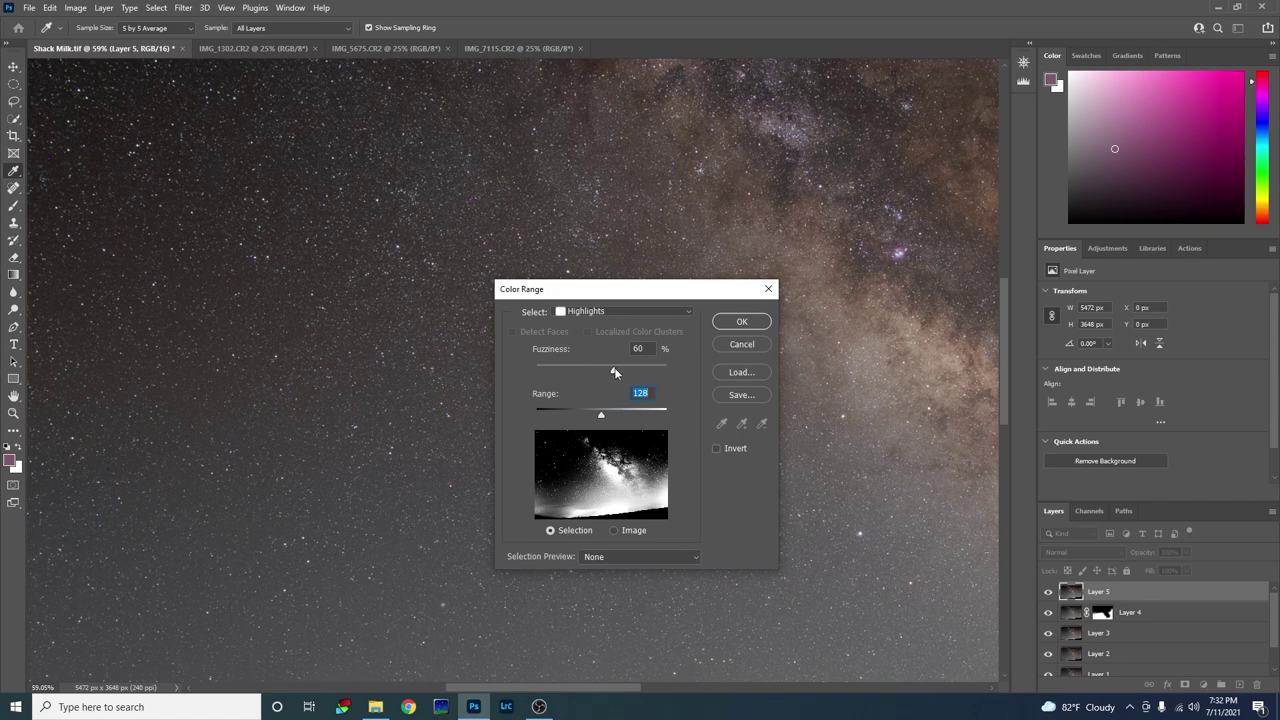
{"action": "left_click_drag", "start_coordinate": [614, 373], "coordinate": [611, 374]}
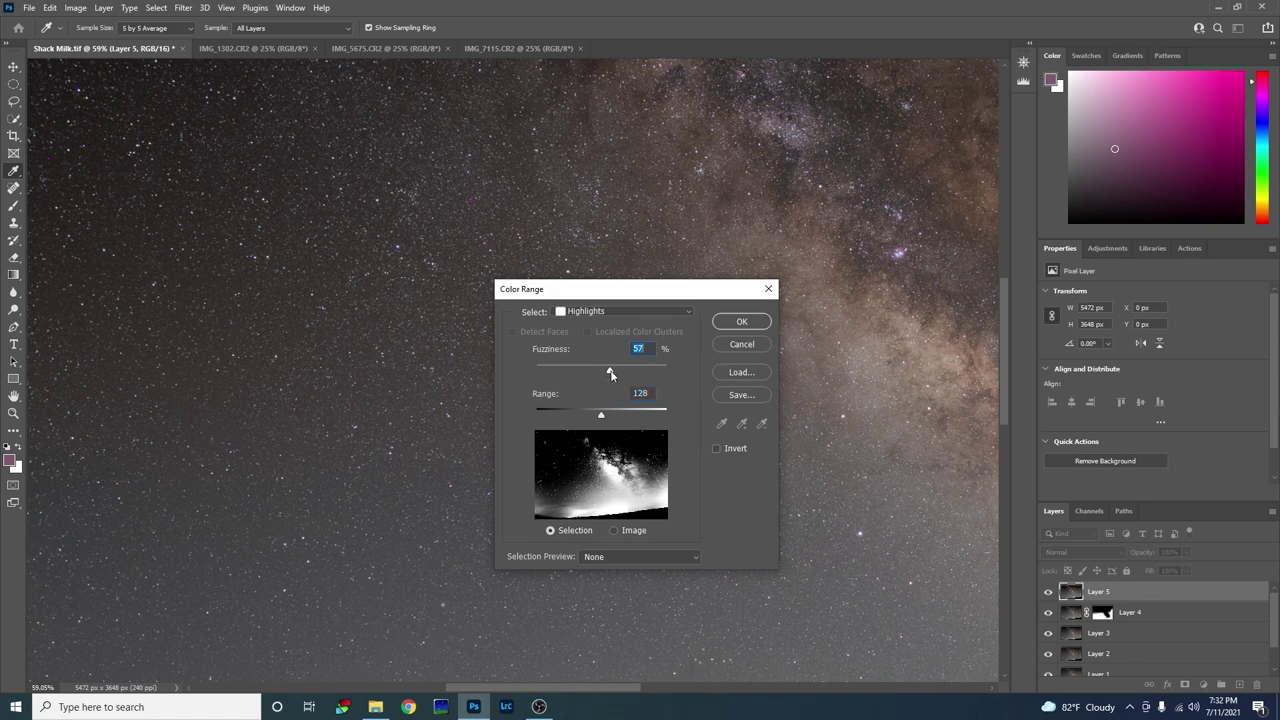
{"action": "left_click", "coordinate": [736, 322]}
{"action": "key", "text": "z"}
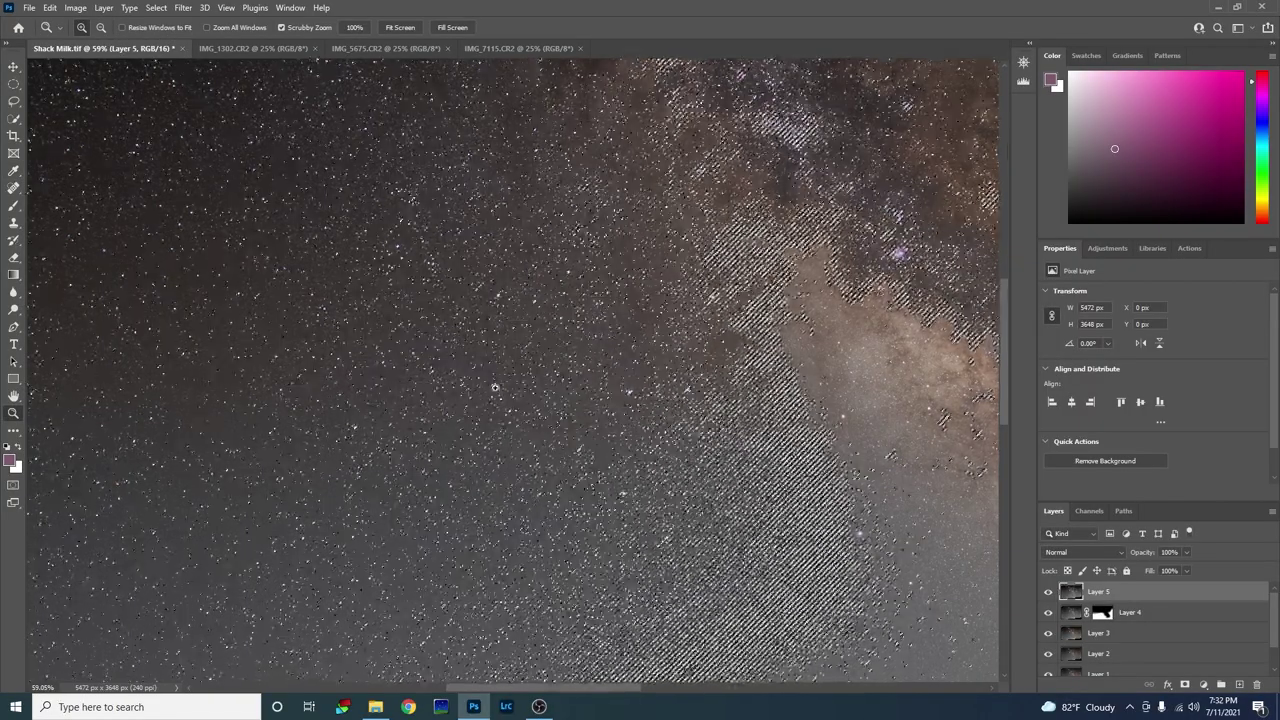
Zoom in closely to inspect the selected star outlines, then zoom back out.
{"action": "left_click_drag", "start_coordinate": [375, 318], "coordinate": [449, 398]}
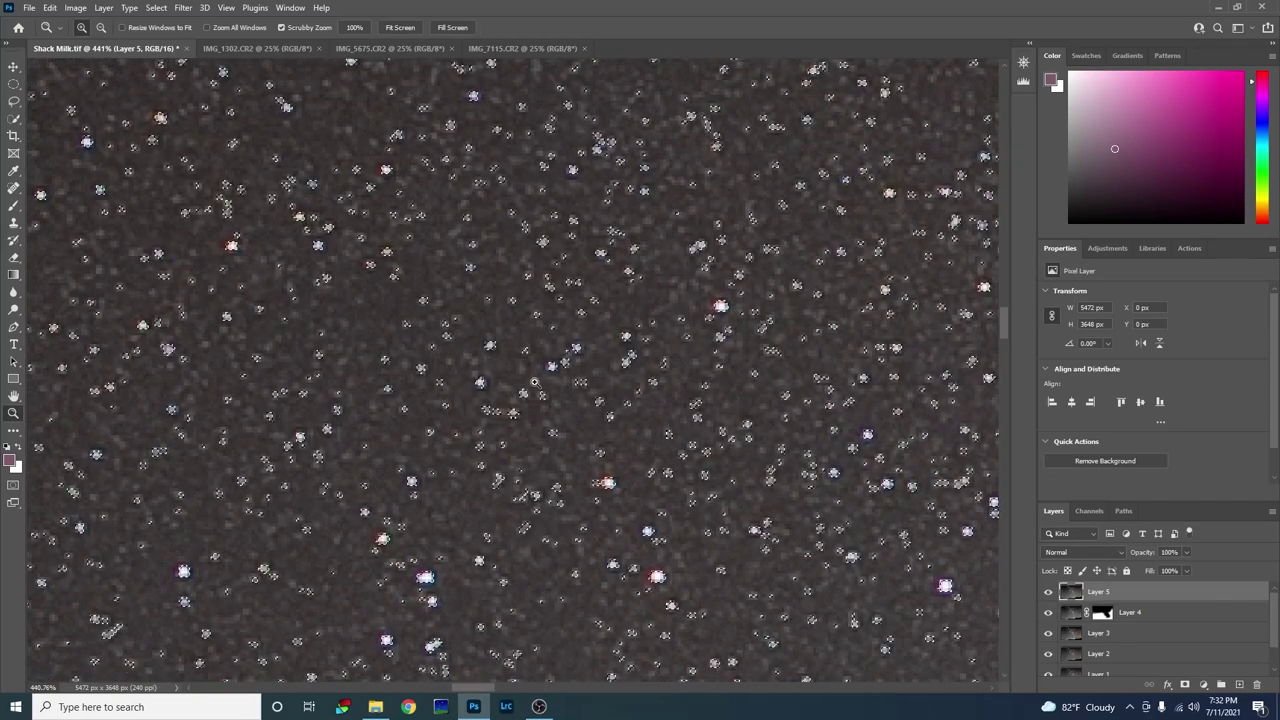
{"action": "left_click_drag", "start_coordinate": [533, 381], "coordinate": [533, 381]}
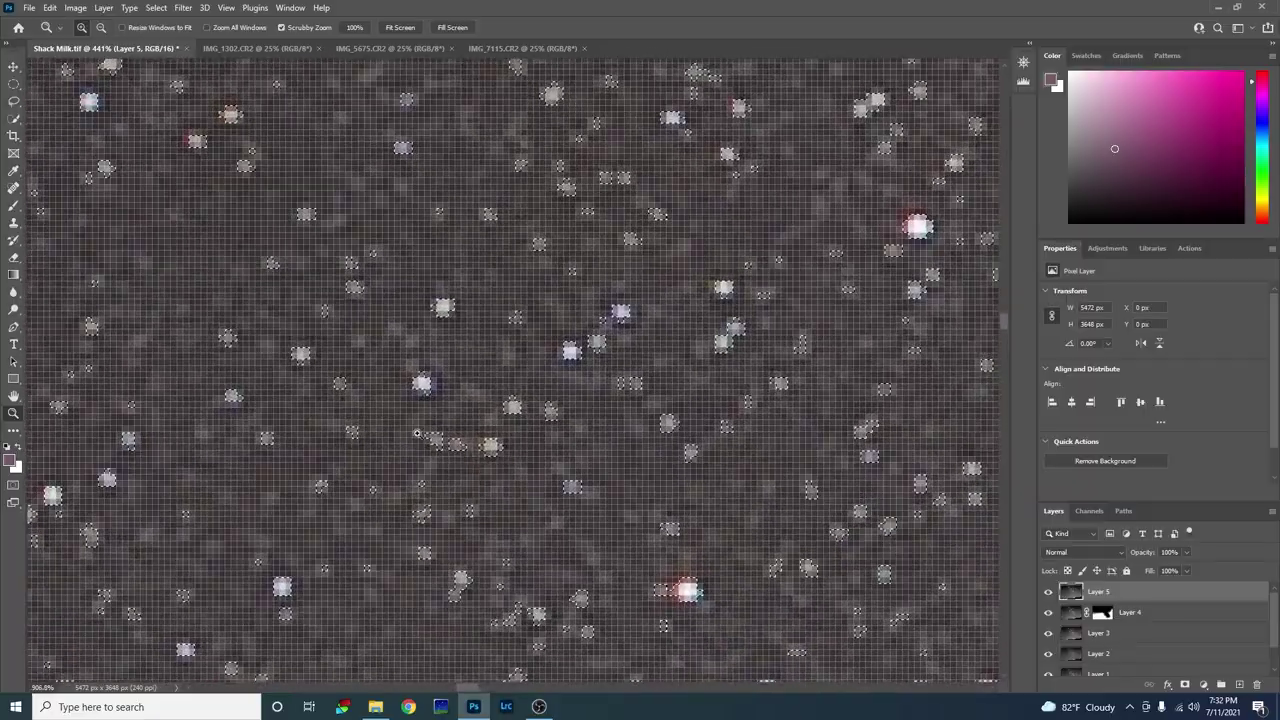
{"action": "left_click_drag", "start_coordinate": [470, 228], "coordinate": [395, 228]}
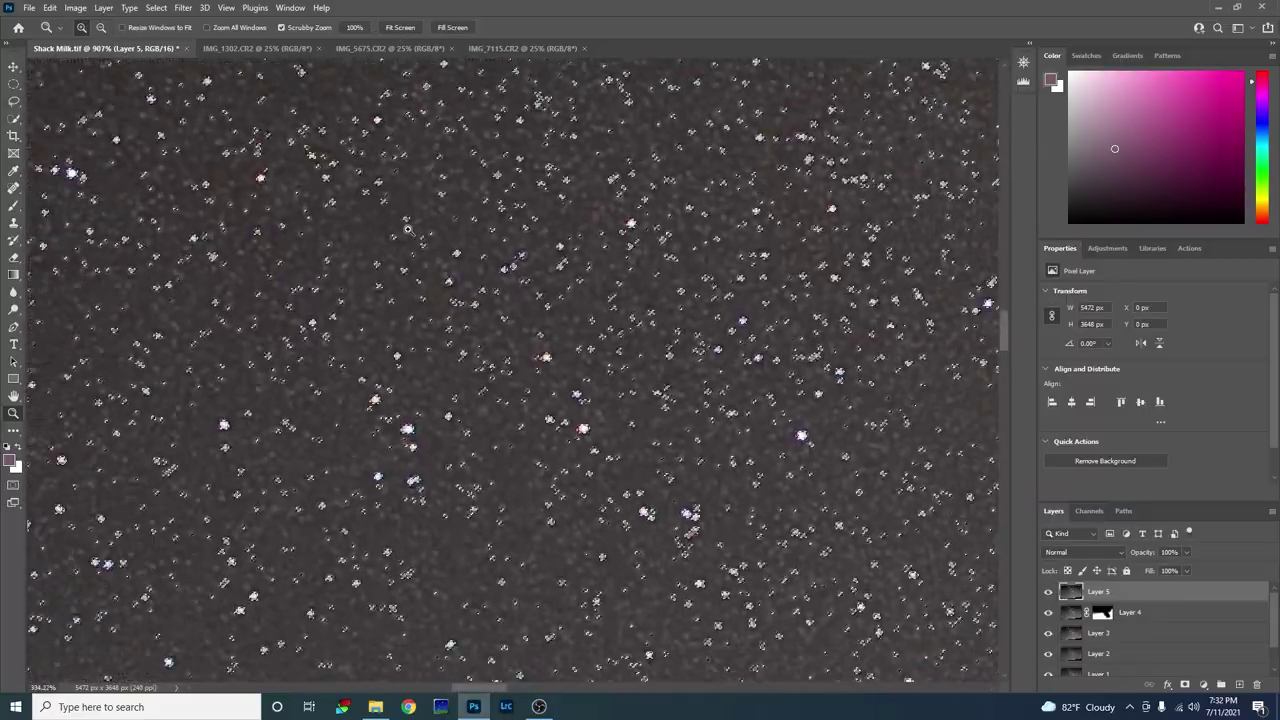
{"action": "left_click", "coordinate": [156, 8]}
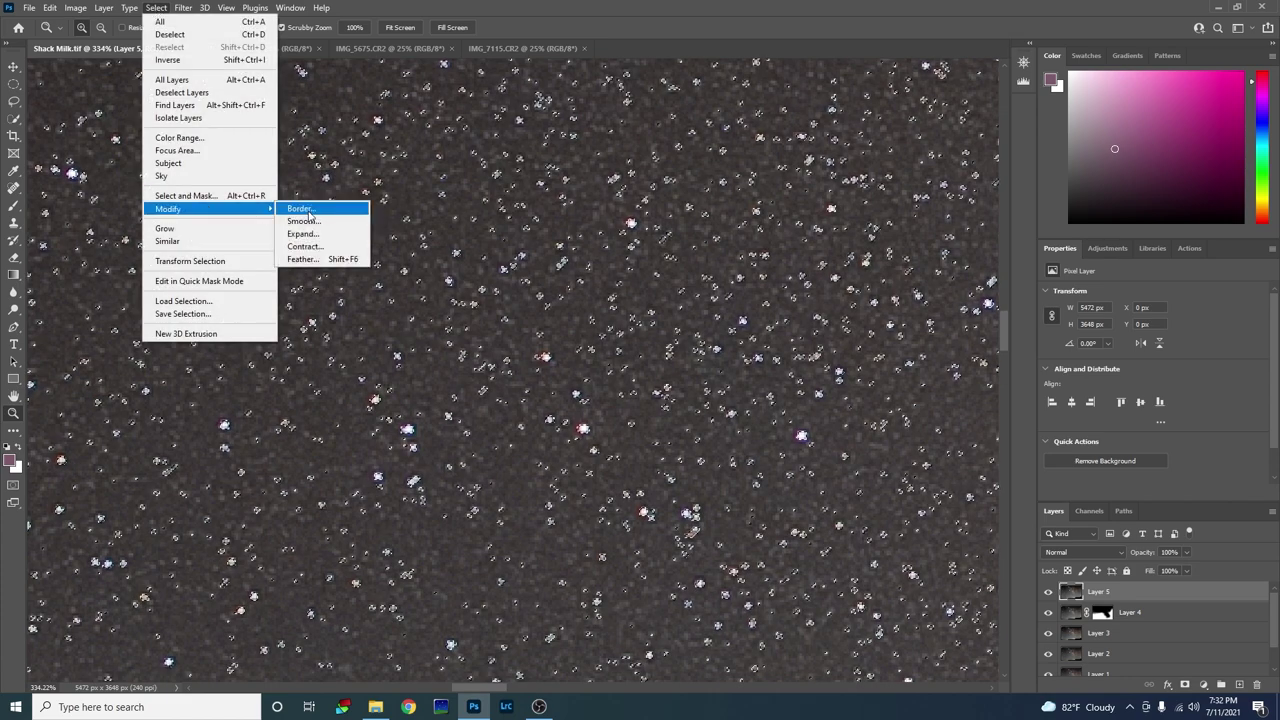
Expand the star selection by 3 pixels.
{"action": "left_click", "coordinate": [311, 236]}
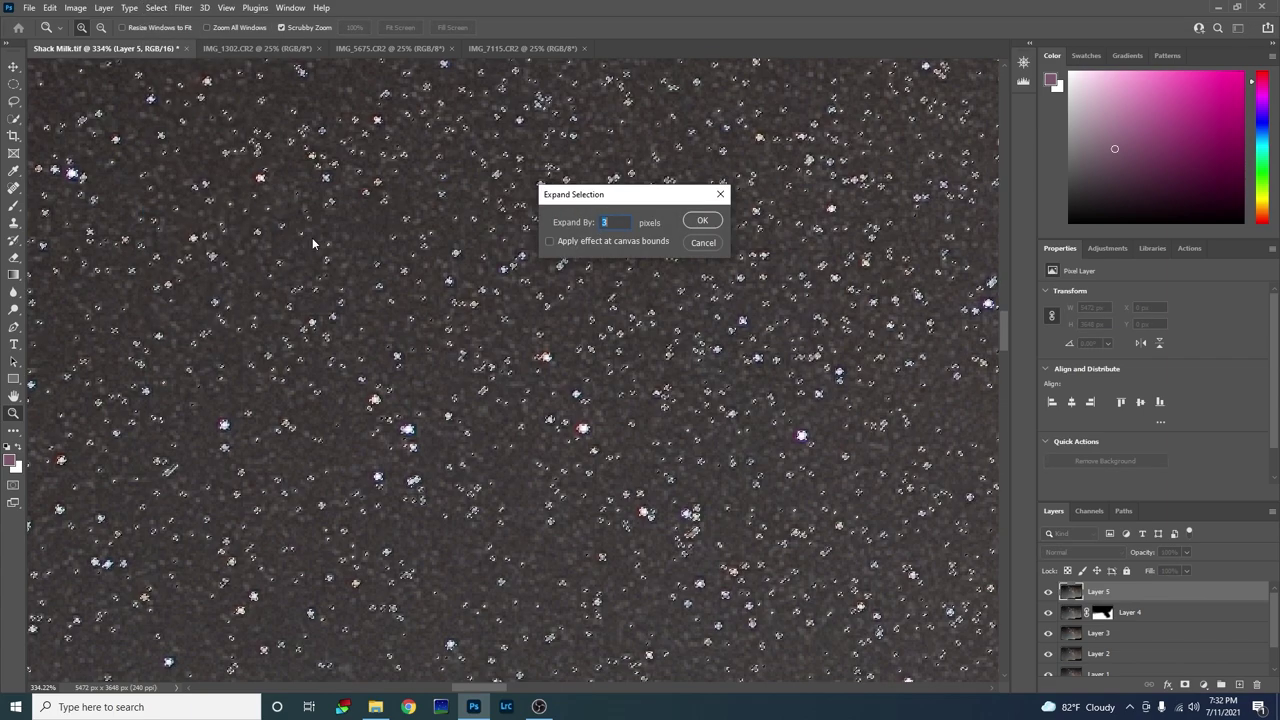
{"action": "left_click", "coordinate": [702, 221]}
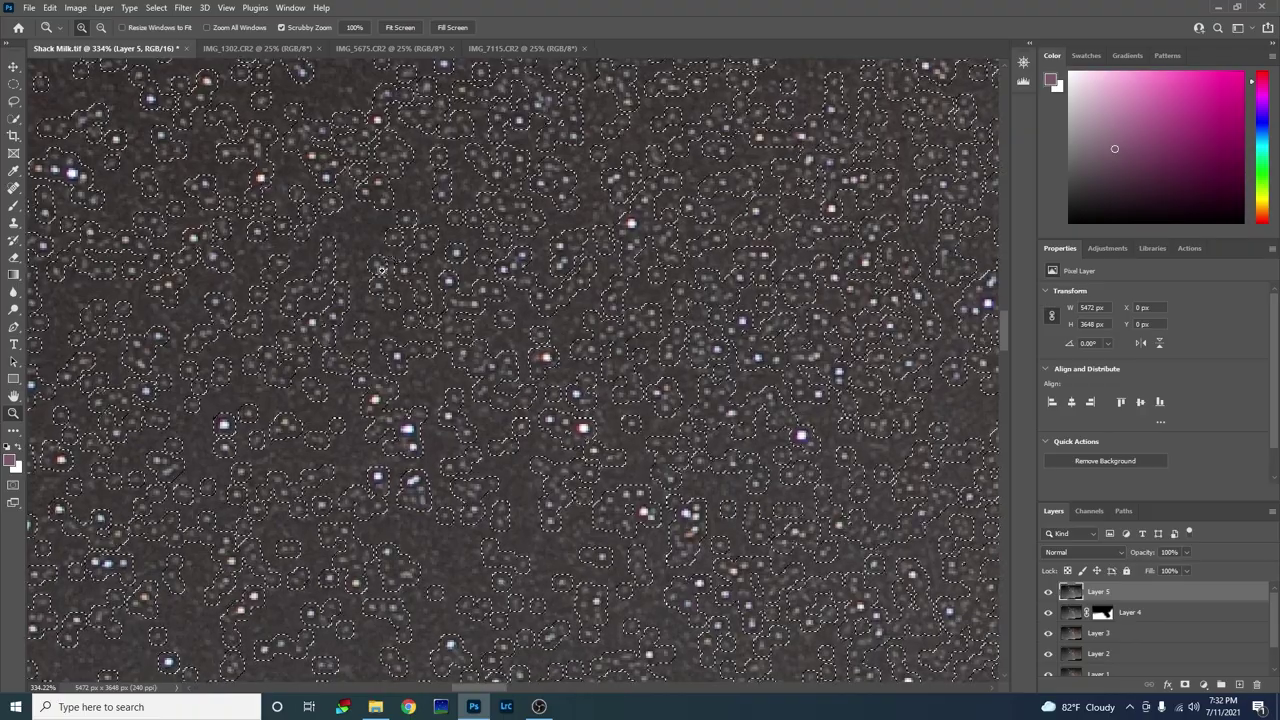
{"action": "left_click", "coordinate": [157, 9]}
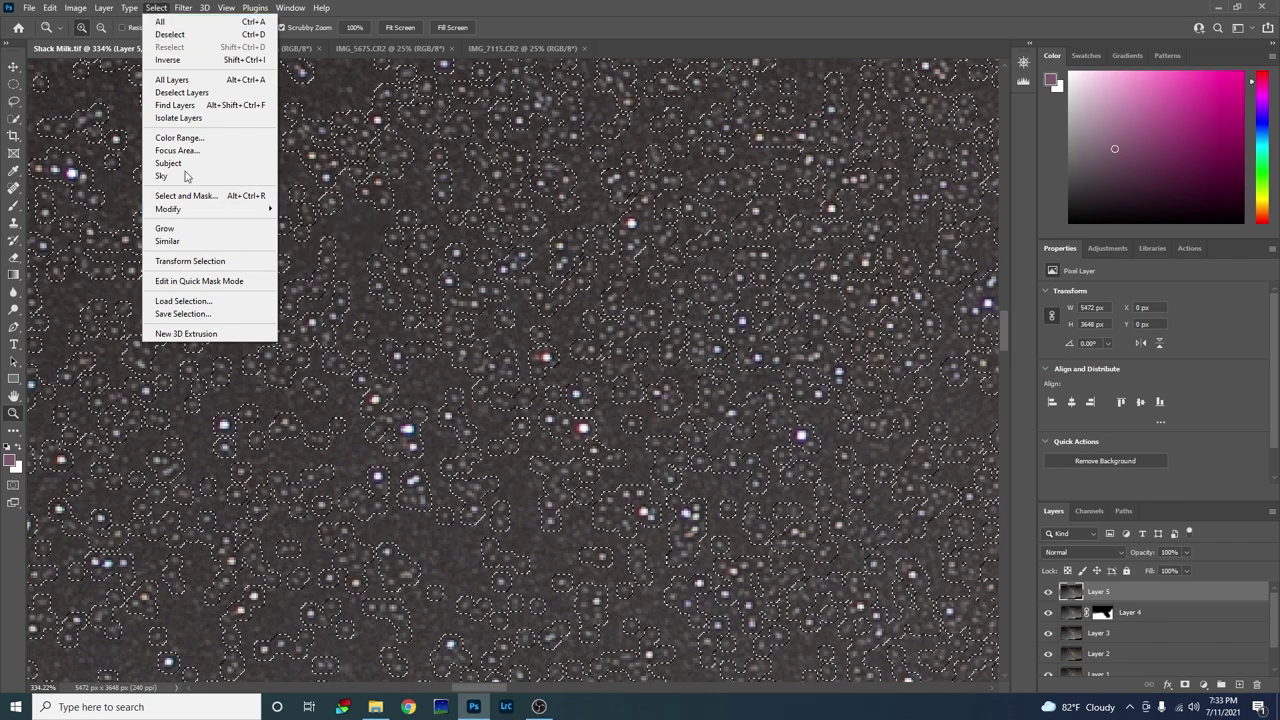
Feather the star selection by 1.5 pixels, fit the image on screen, and deselect.
{"action": "left_click", "coordinate": [302, 259]}
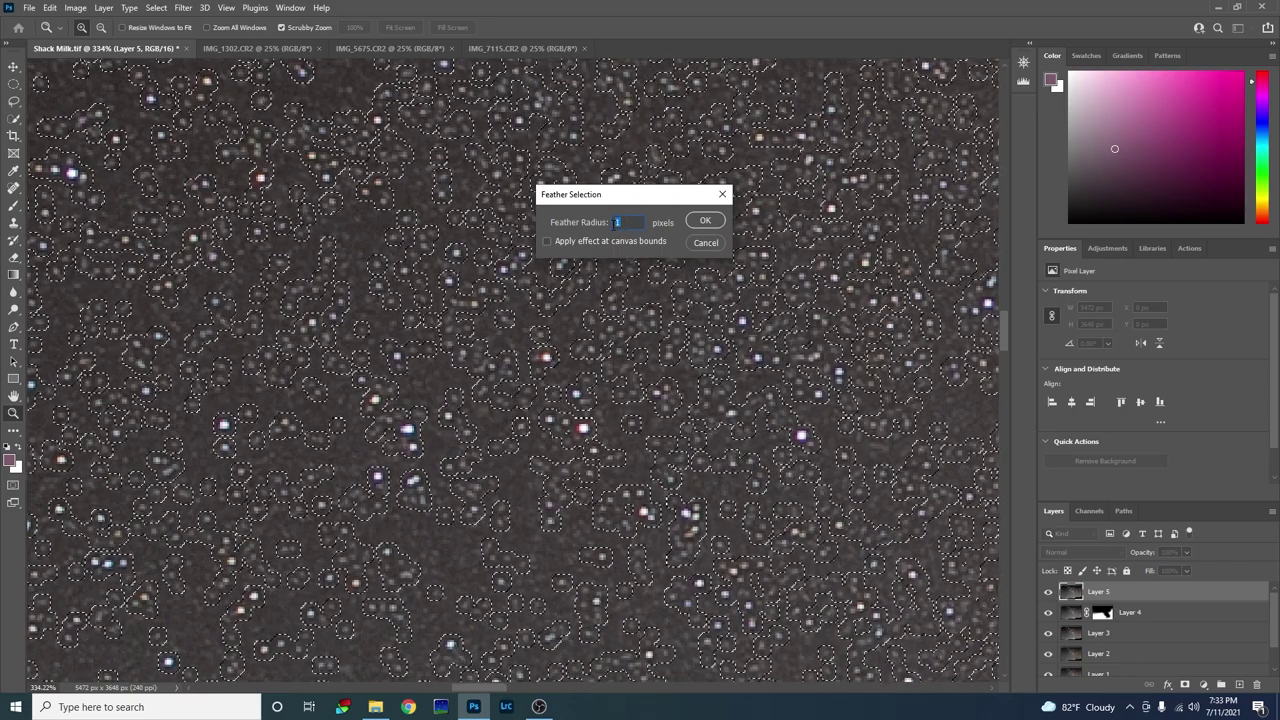
{"action": "type", "text": "1.5"}
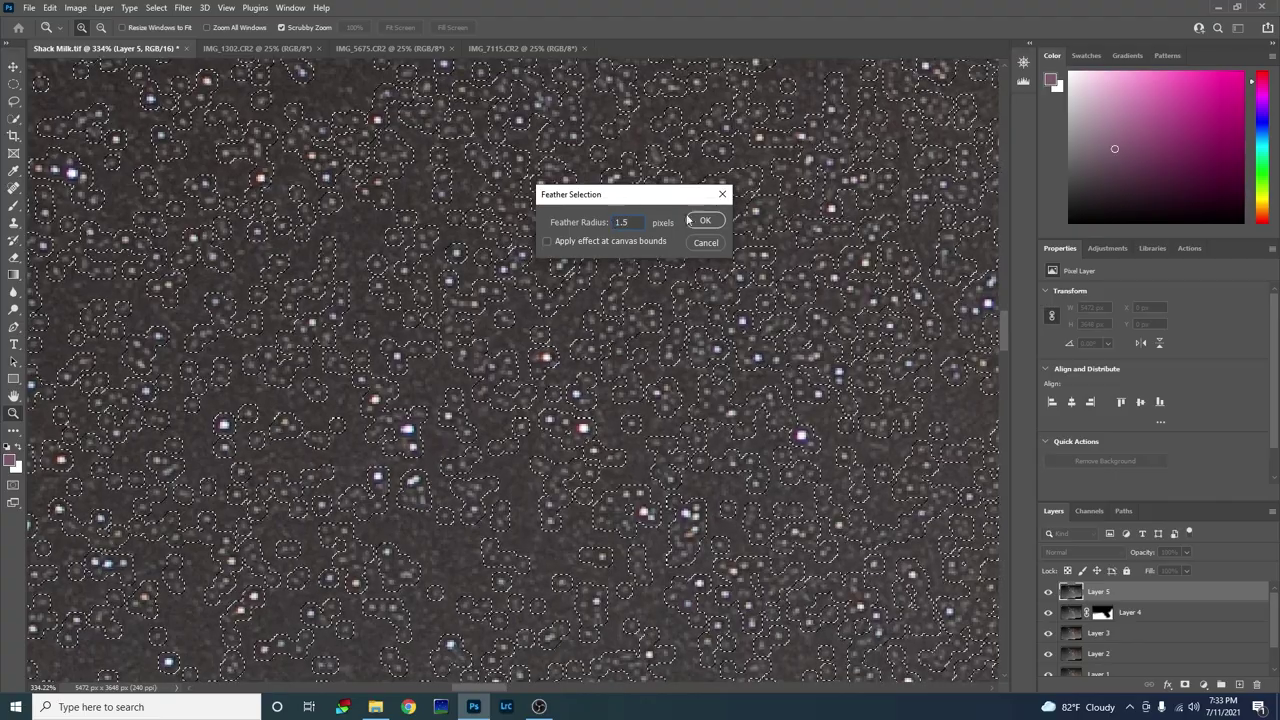
{"action": "left_click", "coordinate": [703, 220]}
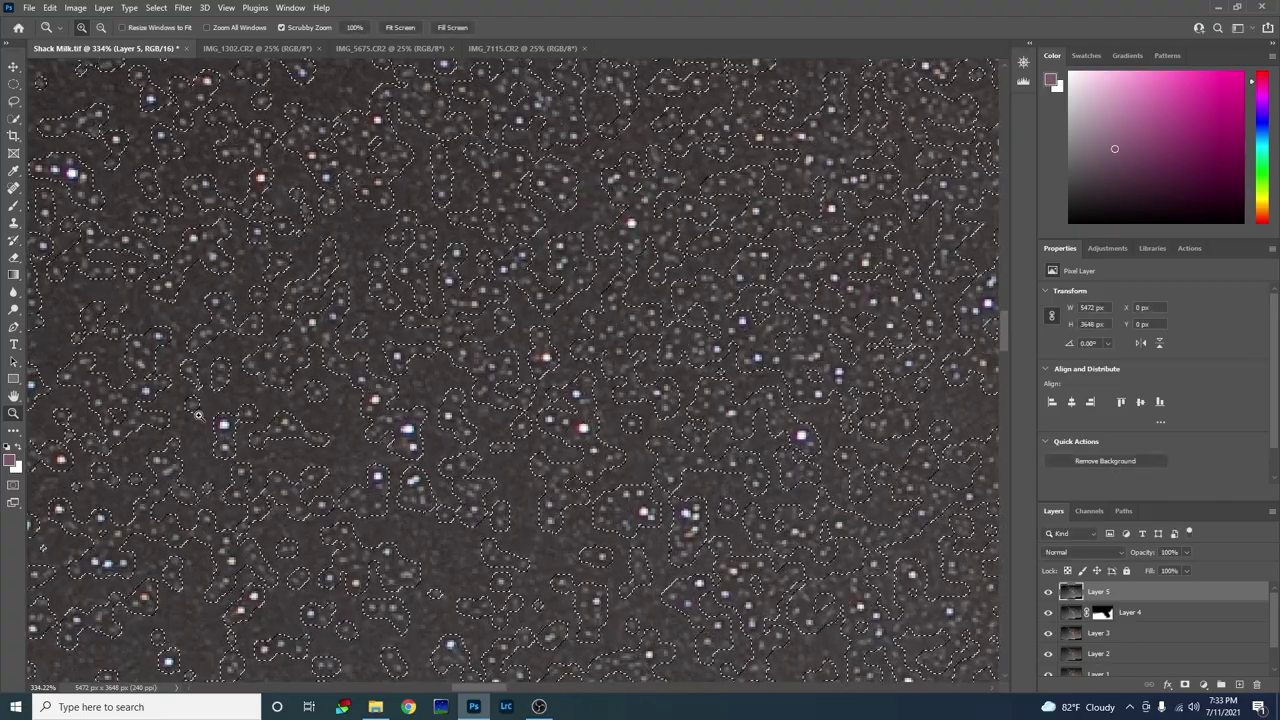
{"action": "left_click", "coordinate": [399, 27]}
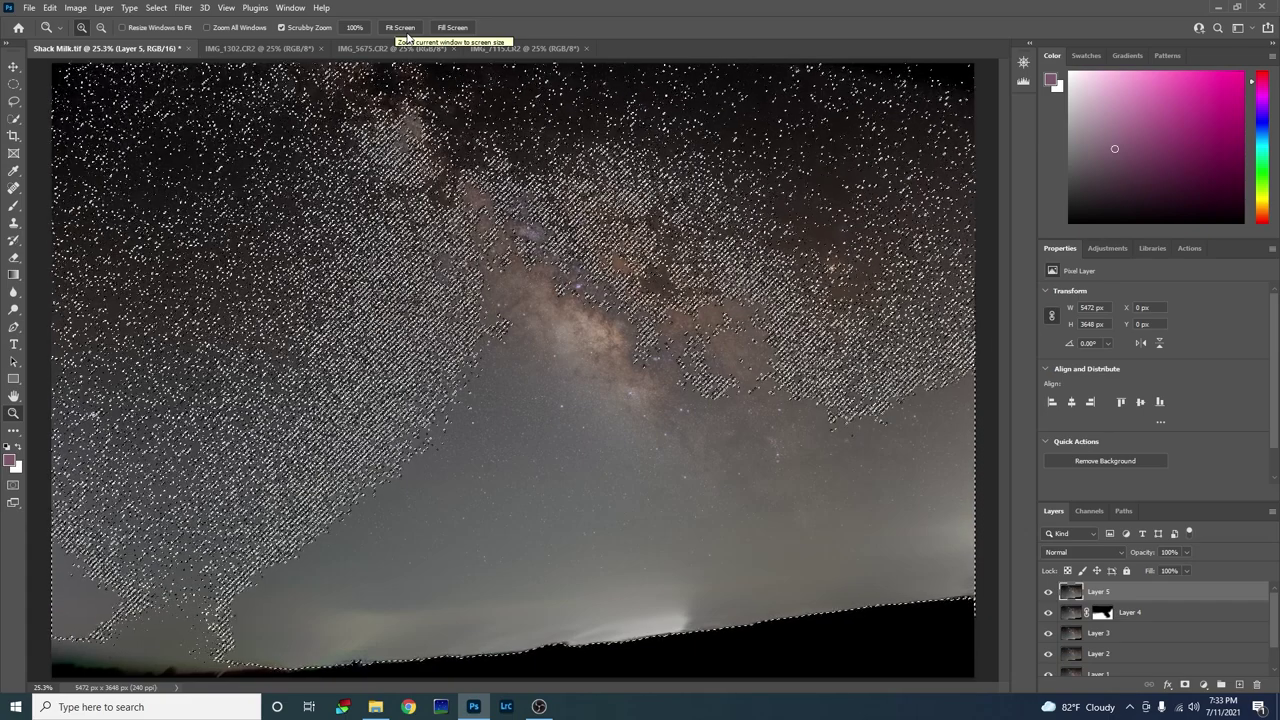
{"action": "key", "text": "ctrl+d"}
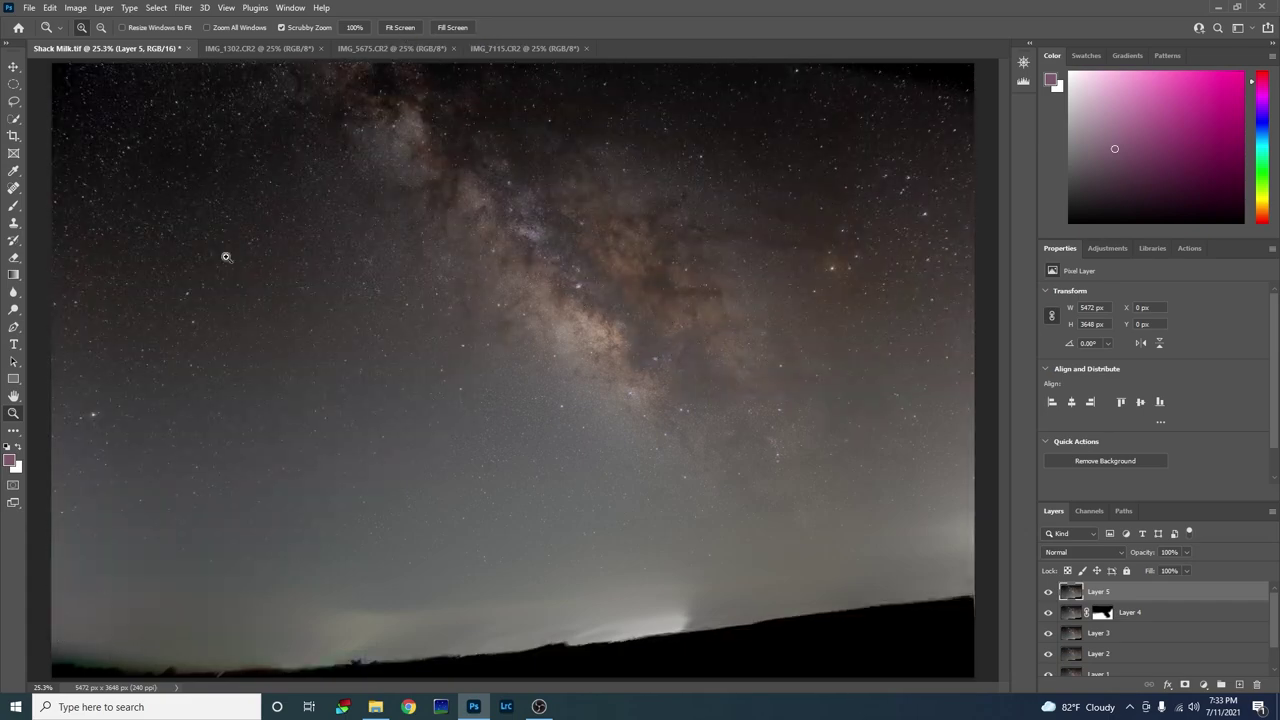
Apply a Minimum filter with a 0.5-pixel radius (Roundness) to Layer 5 to shrink the stars.
{"action": "left_click", "coordinate": [184, 8]}
{"action": "mouse_move", "coordinate": [288, 302]}
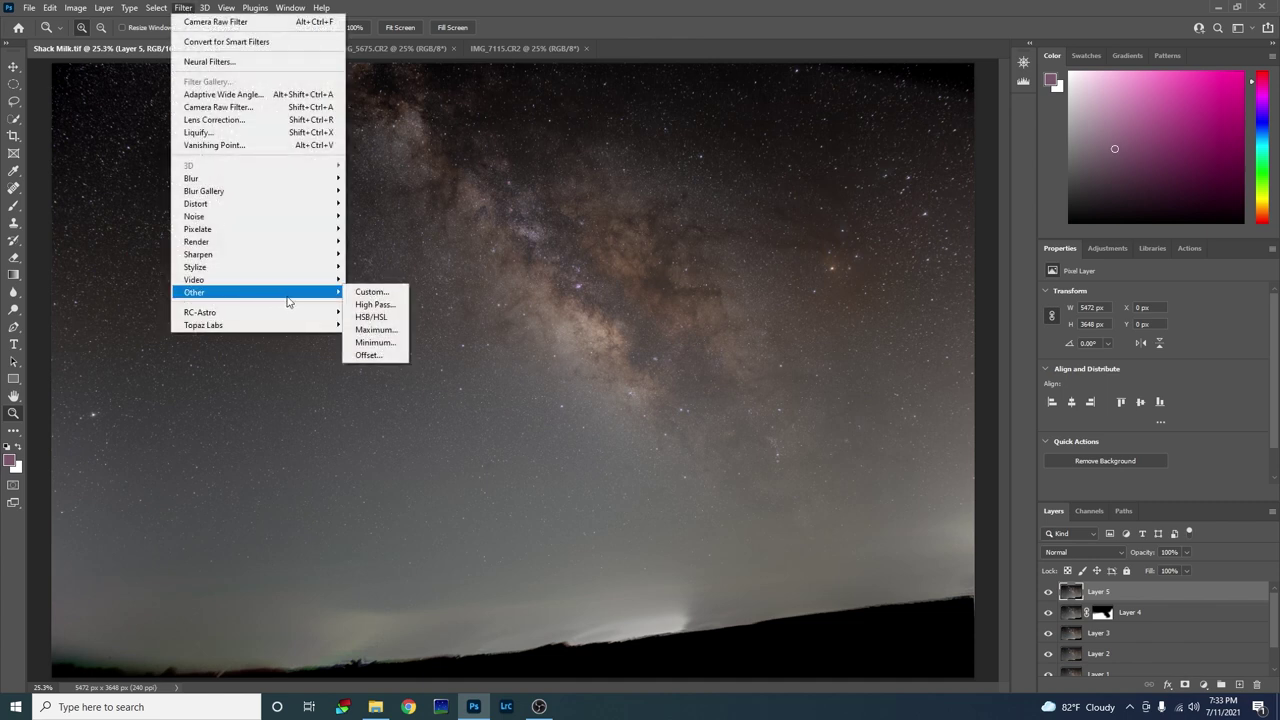
{"action": "left_click", "coordinate": [377, 338]}
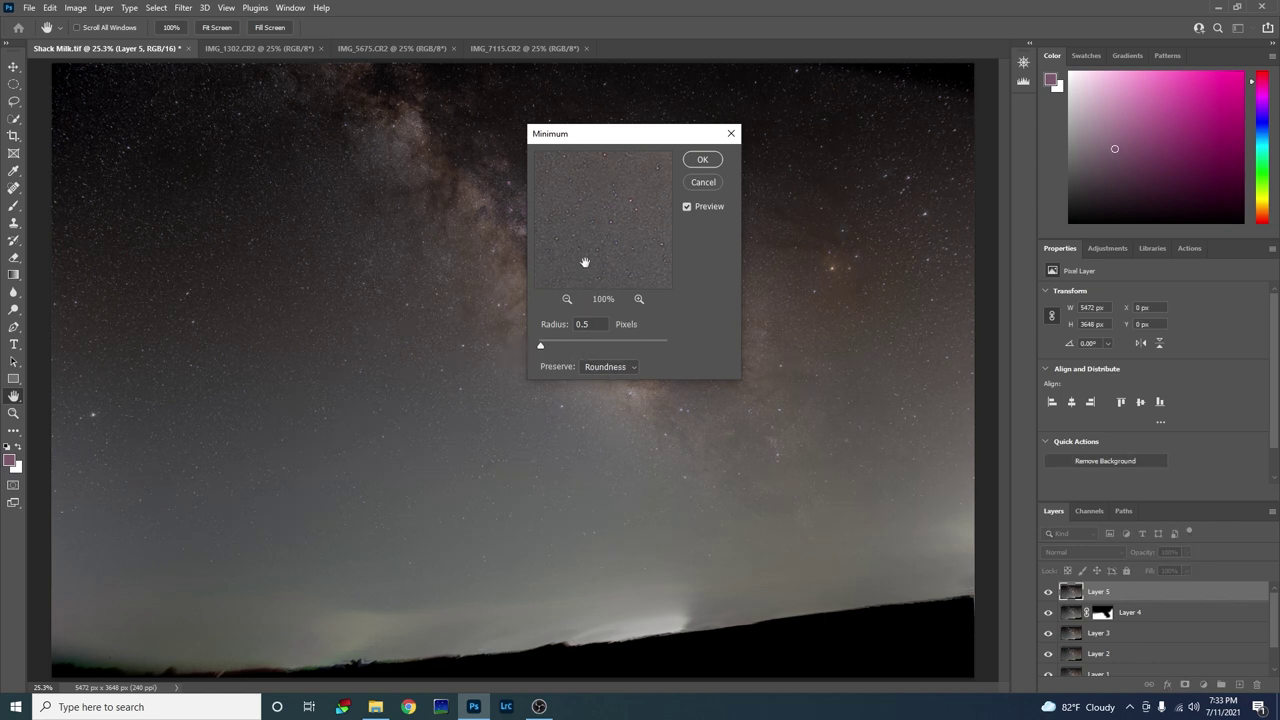
{"action": "left_click", "coordinate": [639, 298]}
{"action": "left_click", "coordinate": [639, 297]}
{"action": "left_click_drag", "start_coordinate": [540, 346], "coordinate": [537, 347]}
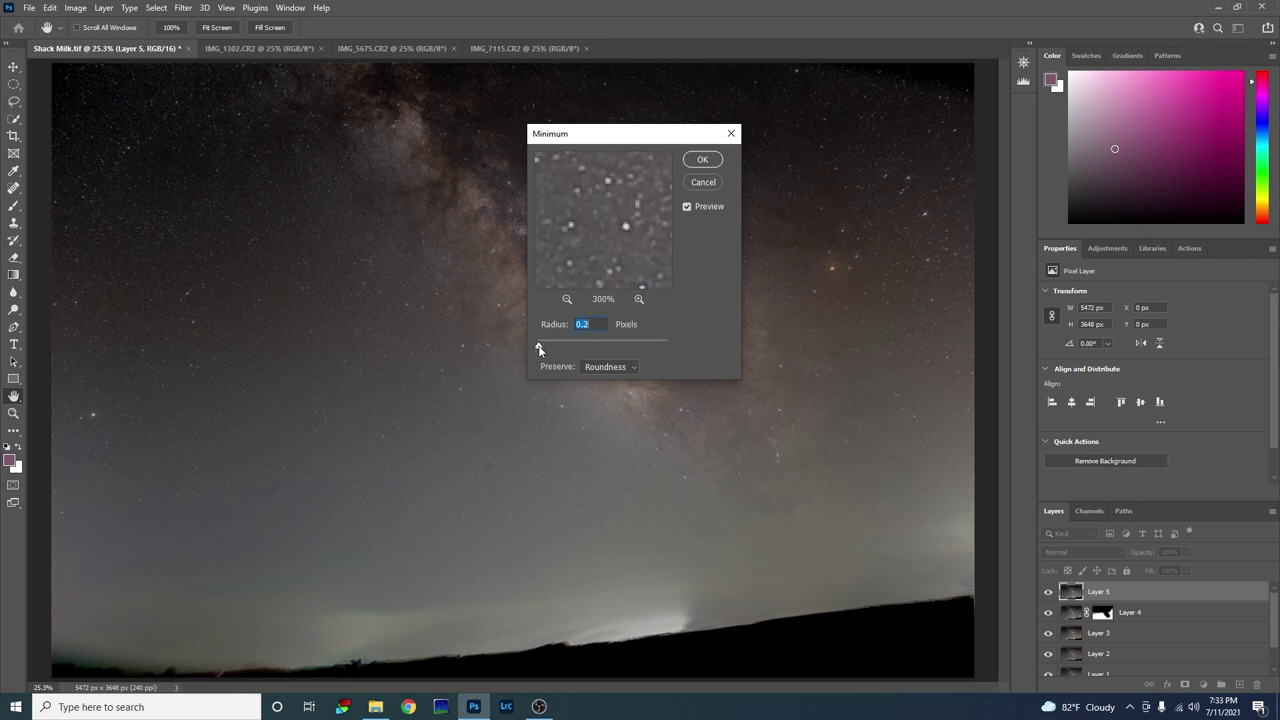
{"action": "left_click_drag", "start_coordinate": [539, 348], "coordinate": [541, 349]}
{"action": "left_click_drag", "start_coordinate": [540, 348], "coordinate": [541, 349]}
{"action": "left_click", "coordinate": [703, 160]}
{"action": "key", "text": "z"}
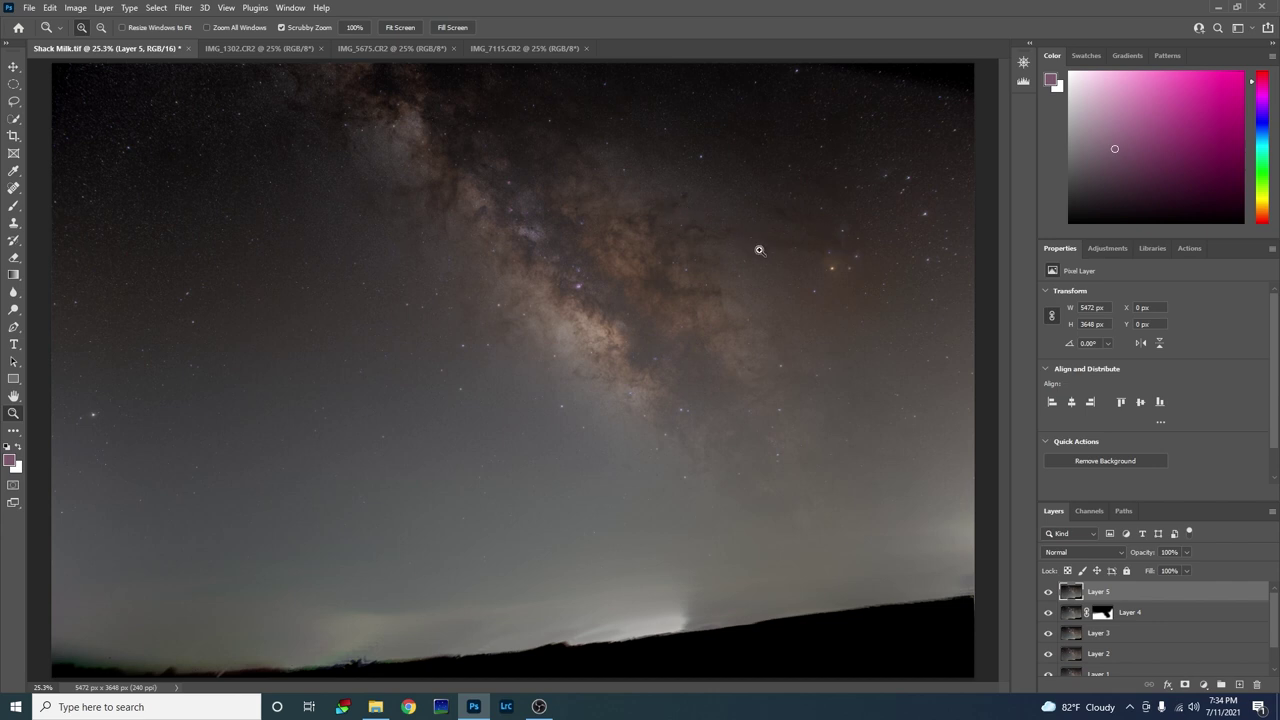
Lower Layer 5's opacity to 51%.
{"action": "left_click", "coordinate": [1186, 553]}
{"action": "left_click_drag", "start_coordinate": [1187, 570], "coordinate": [1127, 572]}
{"action": "left_click_drag", "start_coordinate": [1163, 568], "coordinate": [1162, 568]}
Stamp all visible layers into a new Layer 6, inspect the stars up close, then fit the image to screen.
{"action": "key", "text": "ctrl+alt+shift+e"}
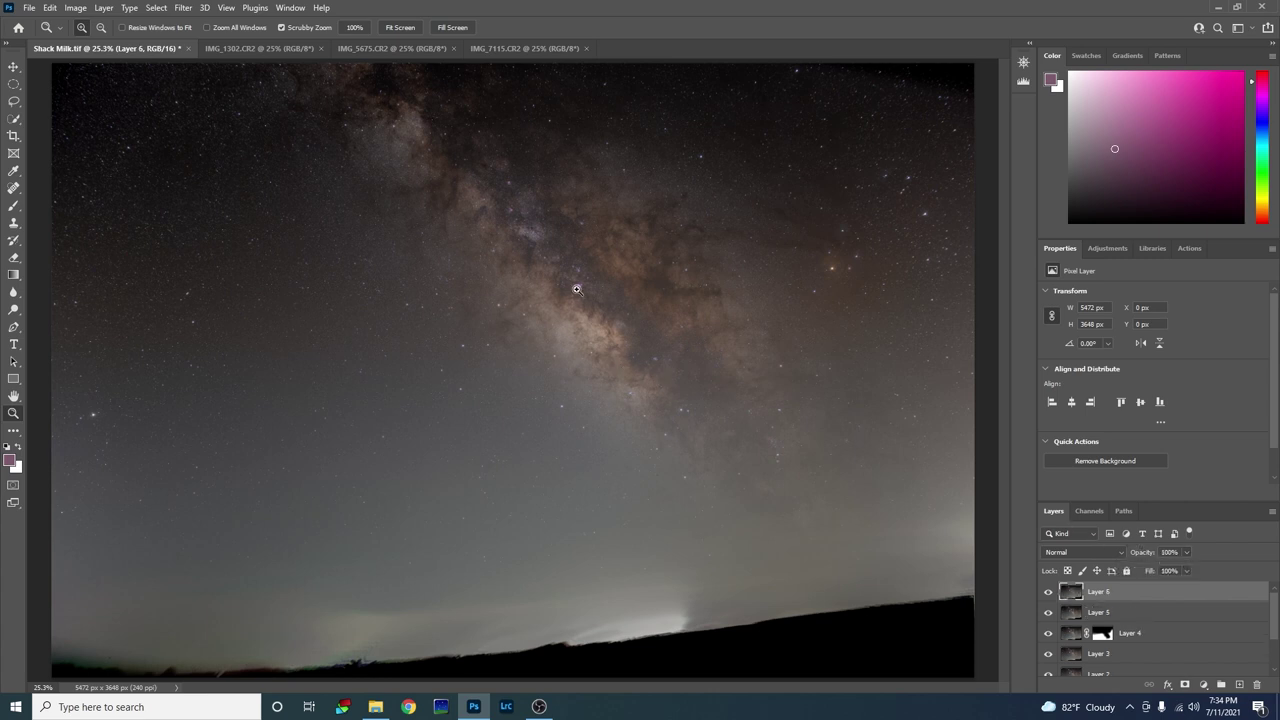
{"action": "left_click_drag", "start_coordinate": [577, 289], "coordinate": [636, 301]}
{"action": "left_click_drag", "start_coordinate": [455, 238], "coordinate": [503, 406]}
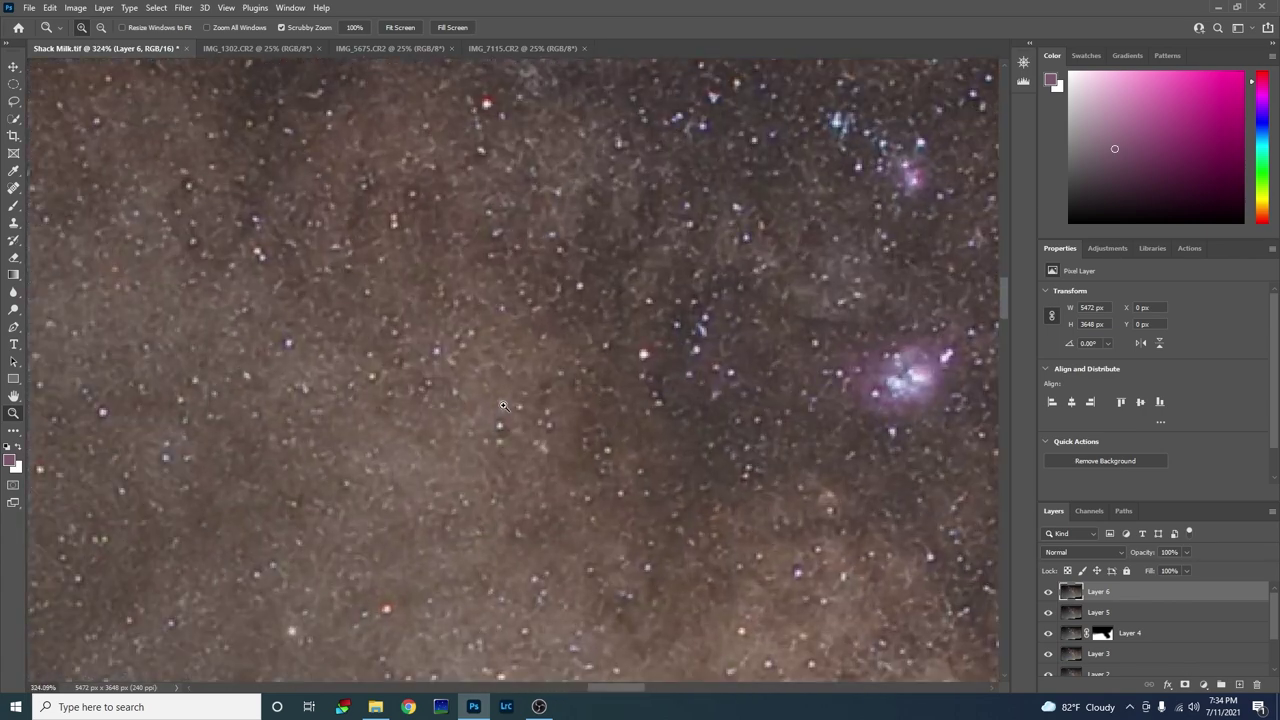
{"action": "left_click_drag", "start_coordinate": [637, 427], "coordinate": [553, 434]}
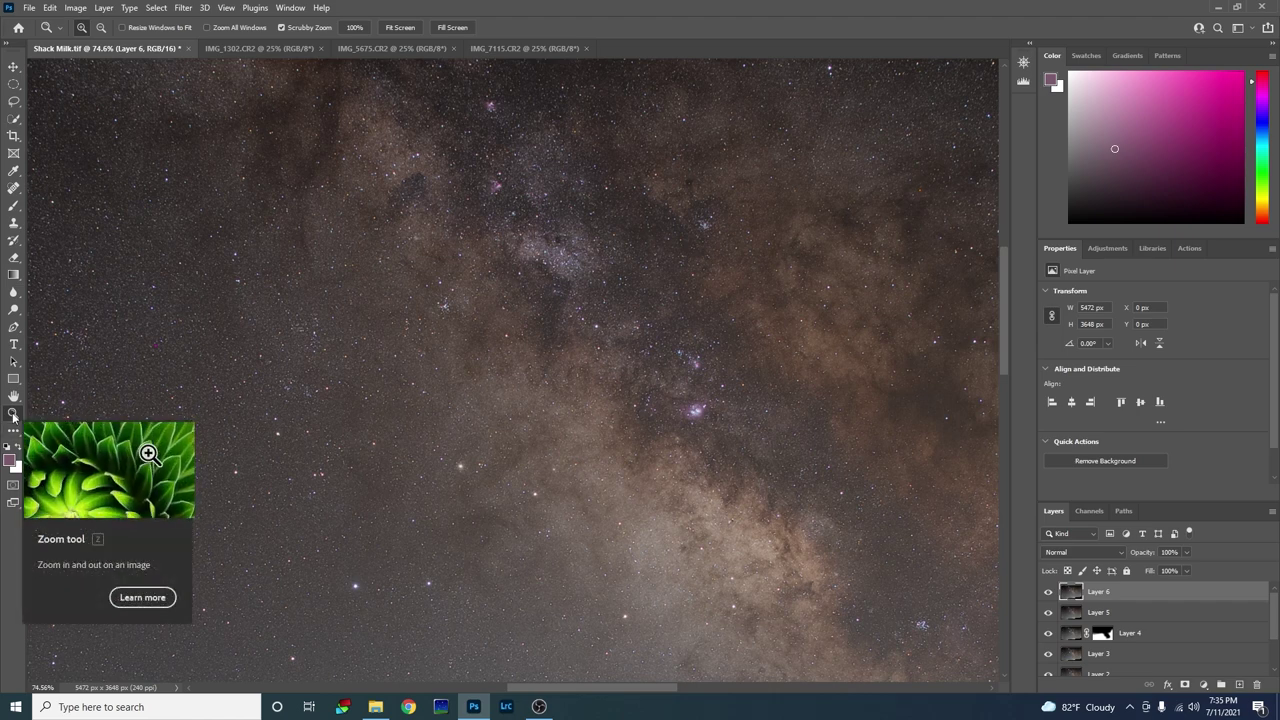
{"action": "left_click", "coordinate": [398, 27]}
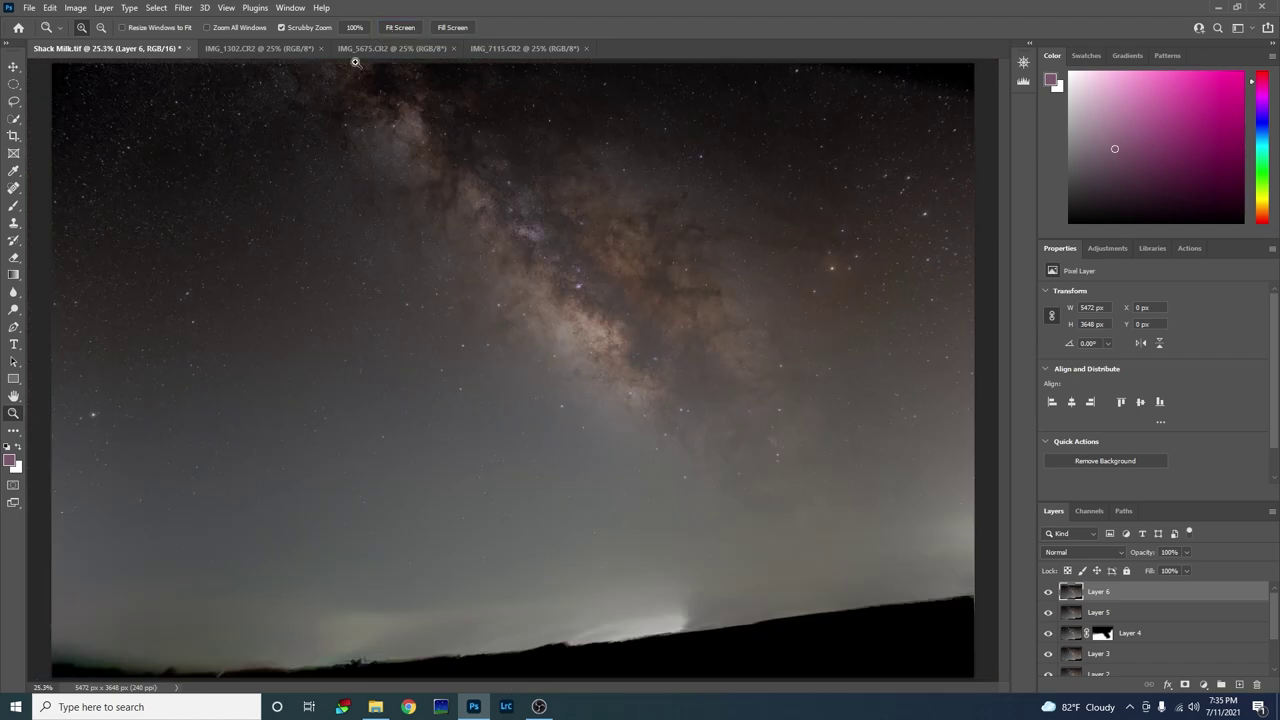
Open Color Range set to Sampled Colors and move its window aside.
{"action": "left_click", "coordinate": [156, 7]}
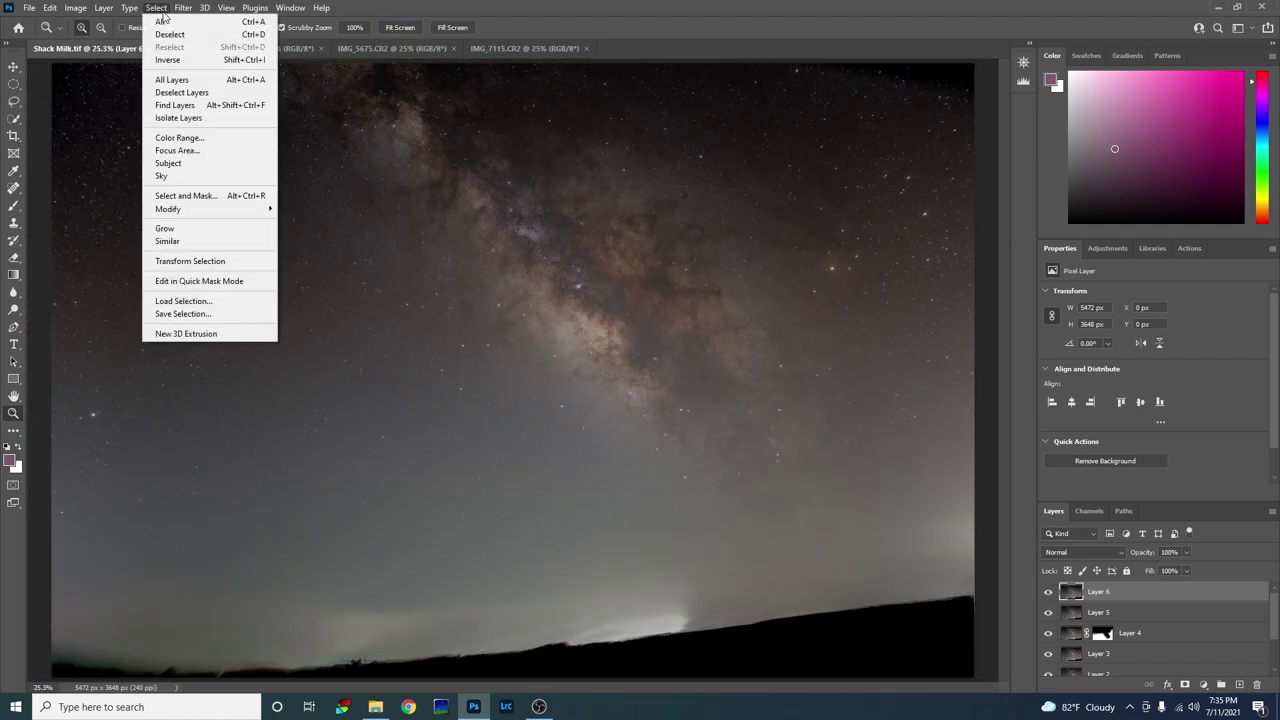
{"action": "left_click", "coordinate": [175, 139]}
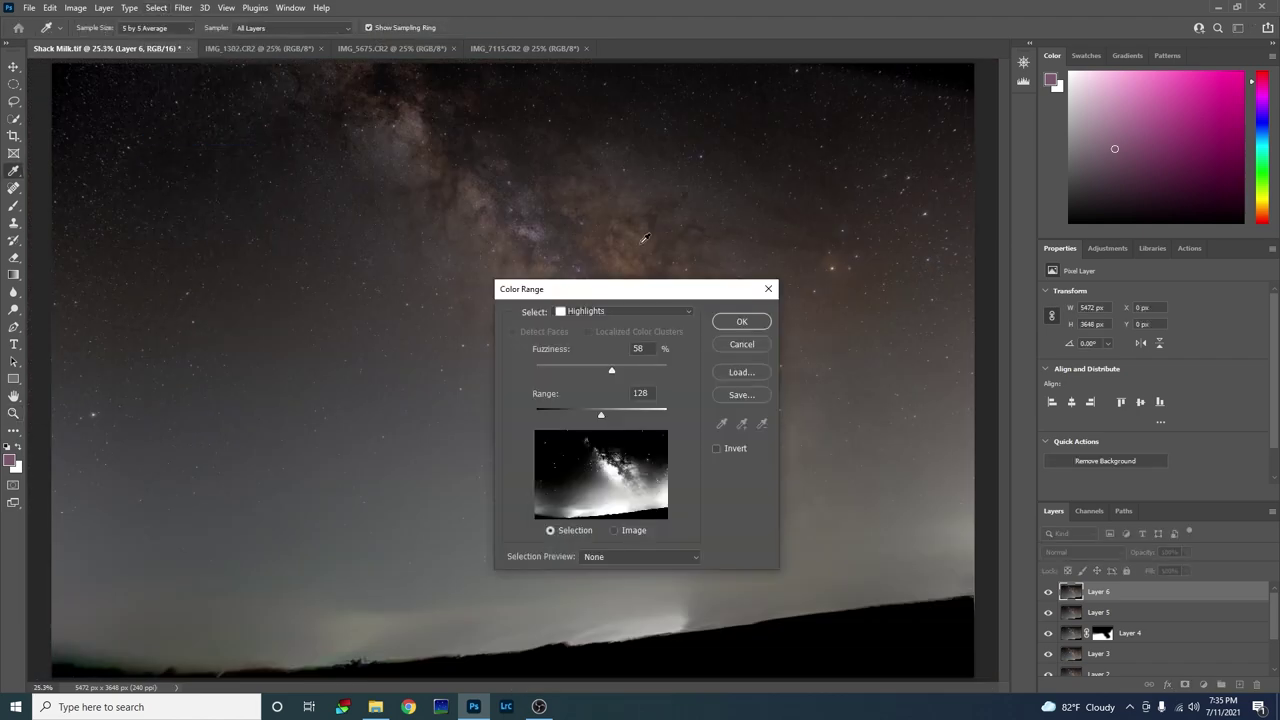
{"action": "left_click", "coordinate": [609, 313]}
{"action": "left_click", "coordinate": [606, 312]}
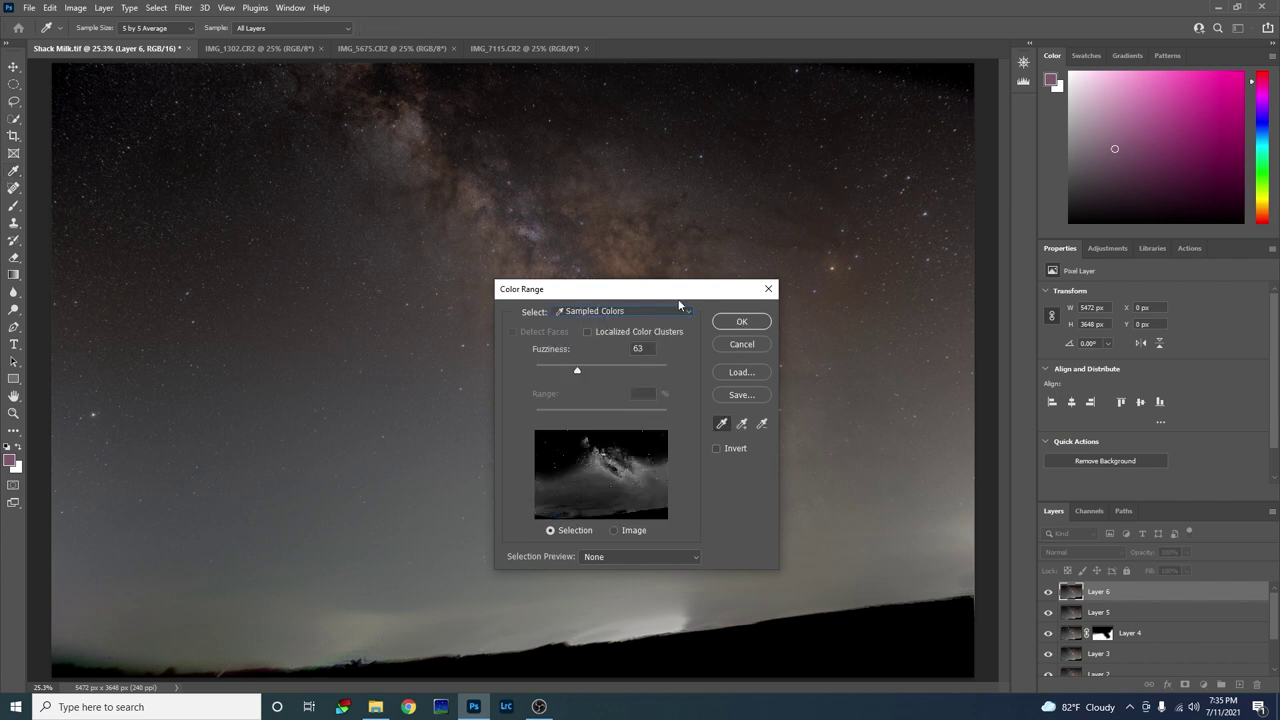
{"action": "left_click_drag", "start_coordinate": [659, 291], "coordinate": [873, 317]}
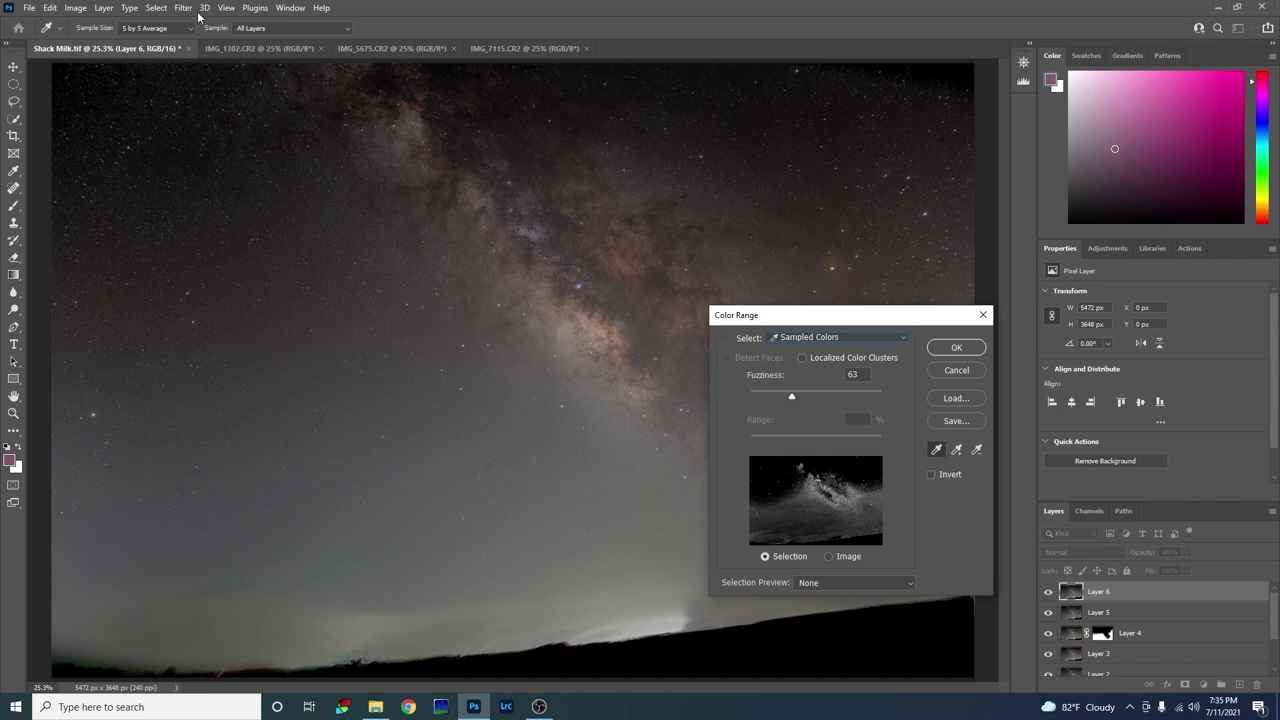
{"action": "left_click", "coordinate": [292, 12]}
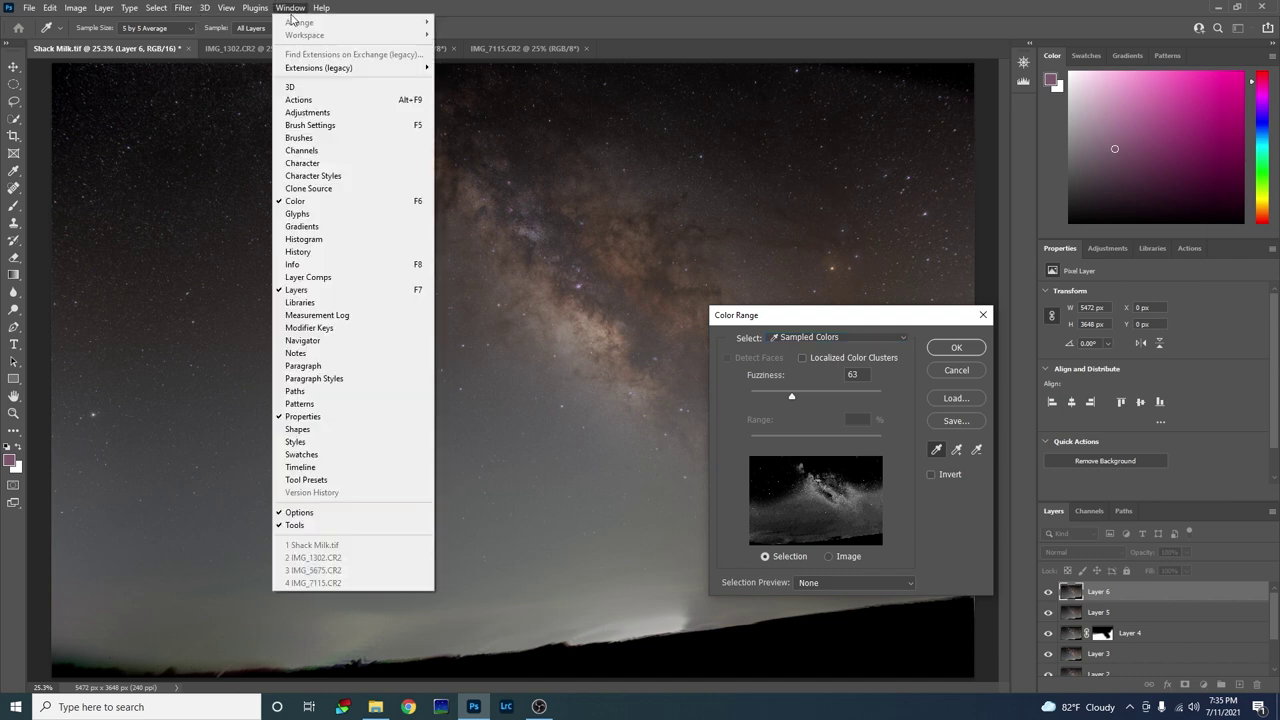
{"action": "left_click", "coordinate": [480, 152]}
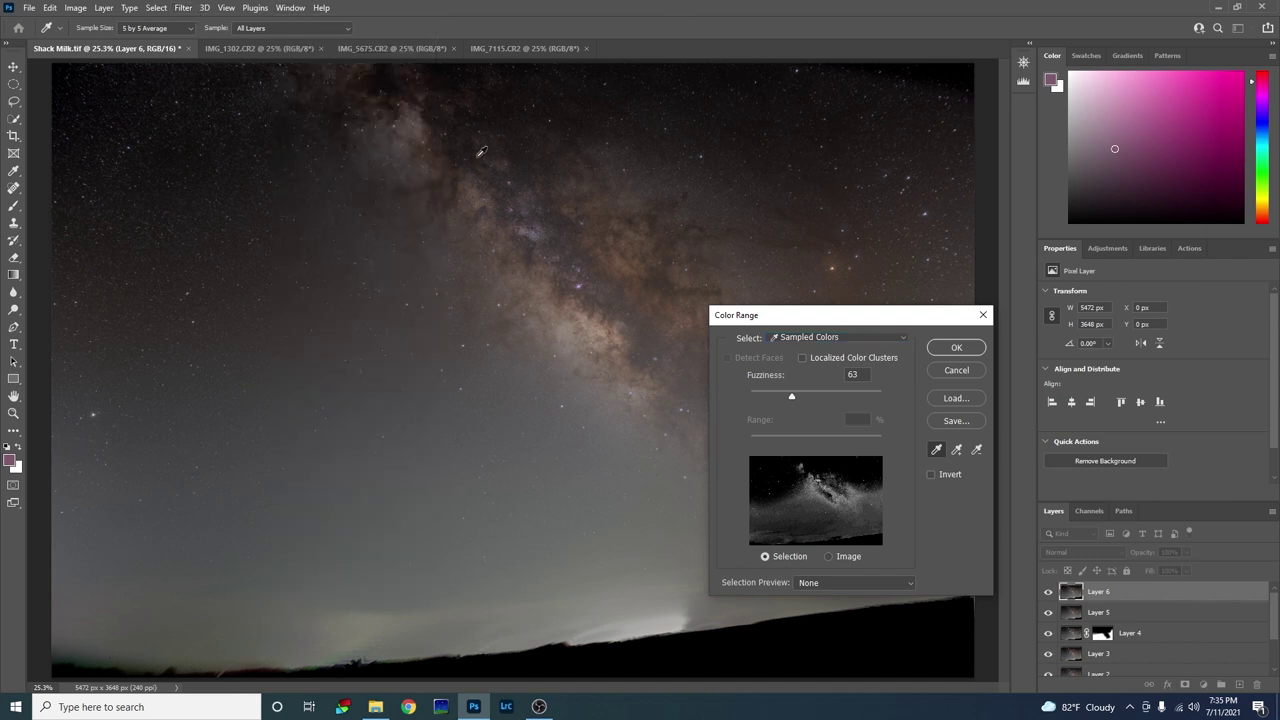
Sample the Milky Way core, add more core samples, set Fuzziness to about 37, and accept.
{"action": "left_click", "coordinate": [579, 284]}
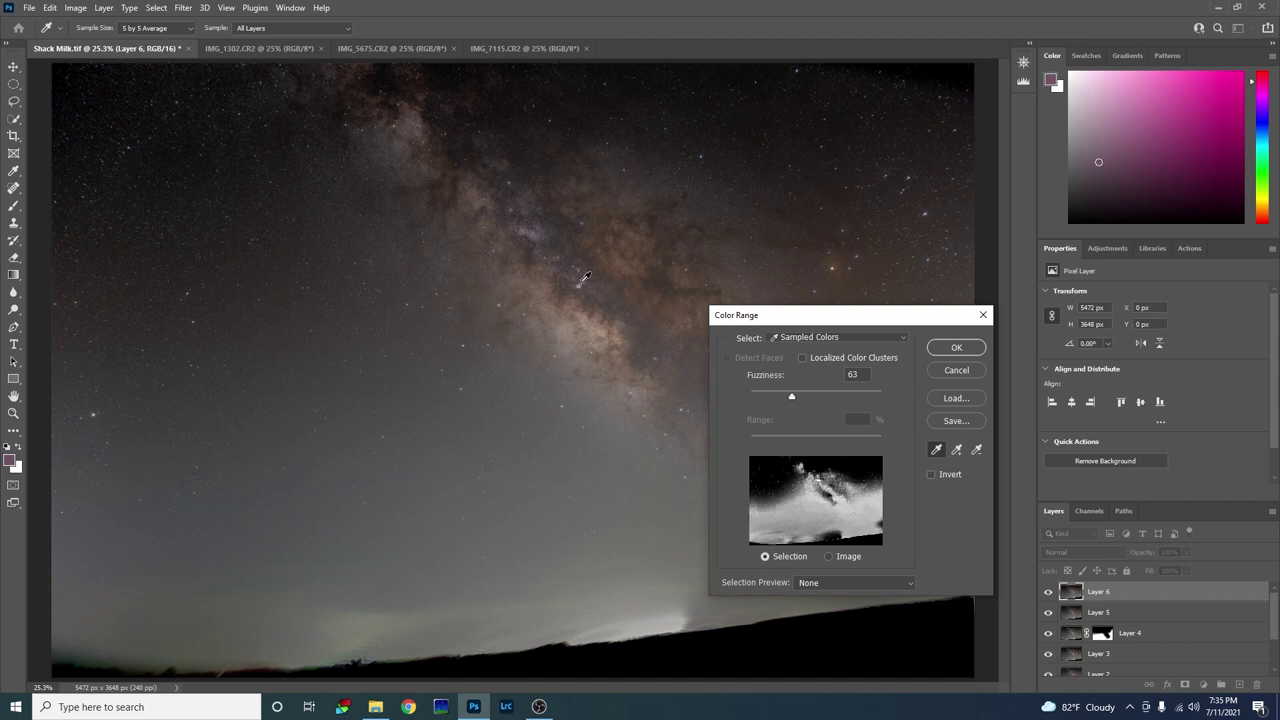
{"action": "left_click", "coordinate": [579, 284]}
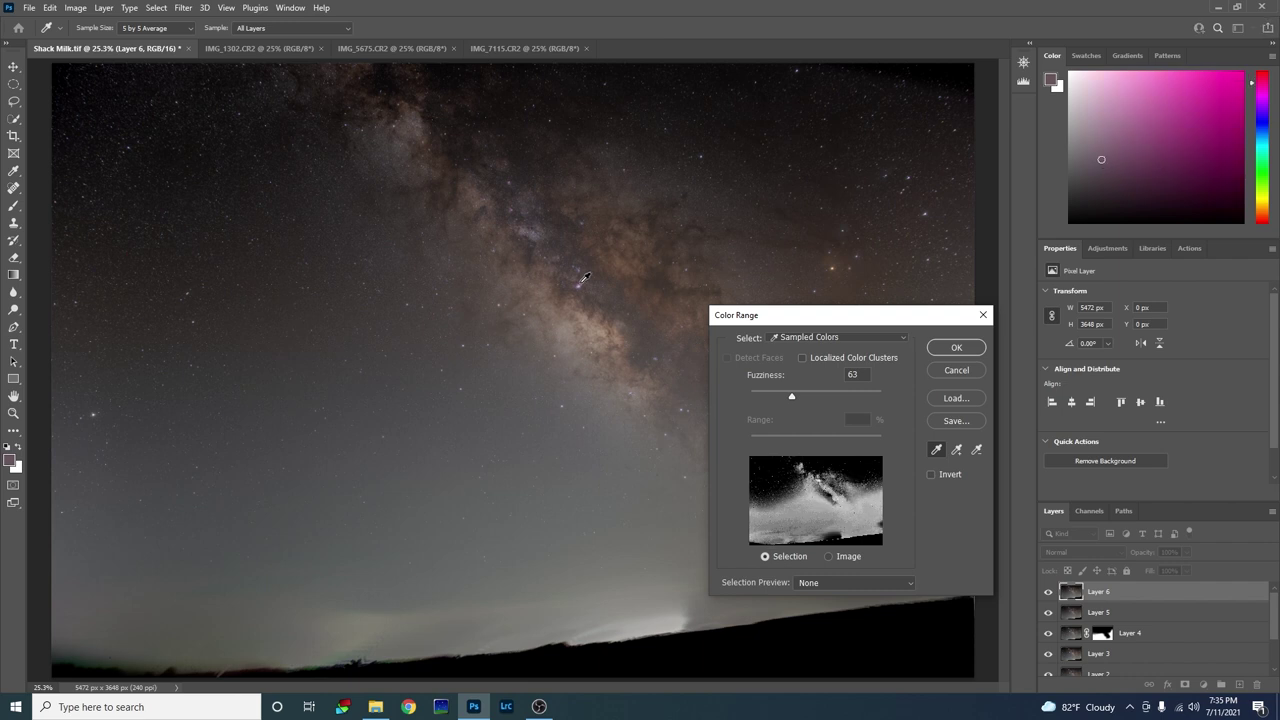
{"action": "left_click", "coordinate": [579, 284]}
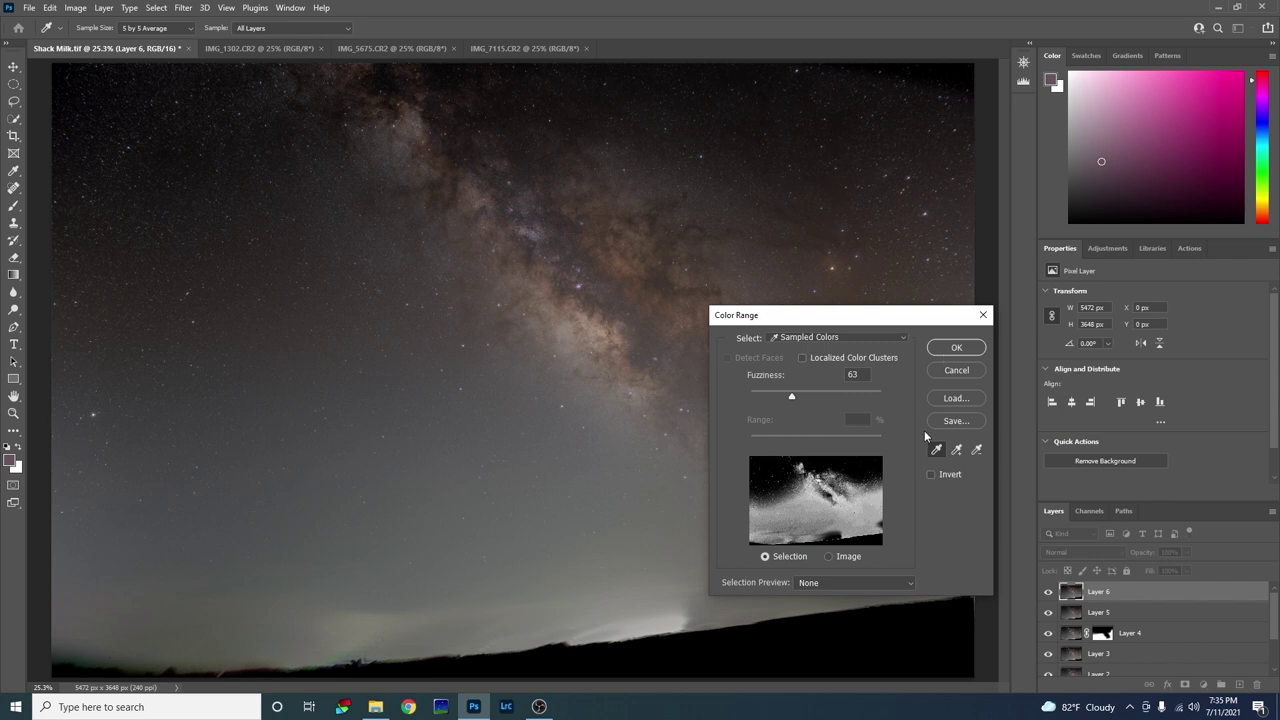
{"action": "left_click", "coordinate": [956, 449]}
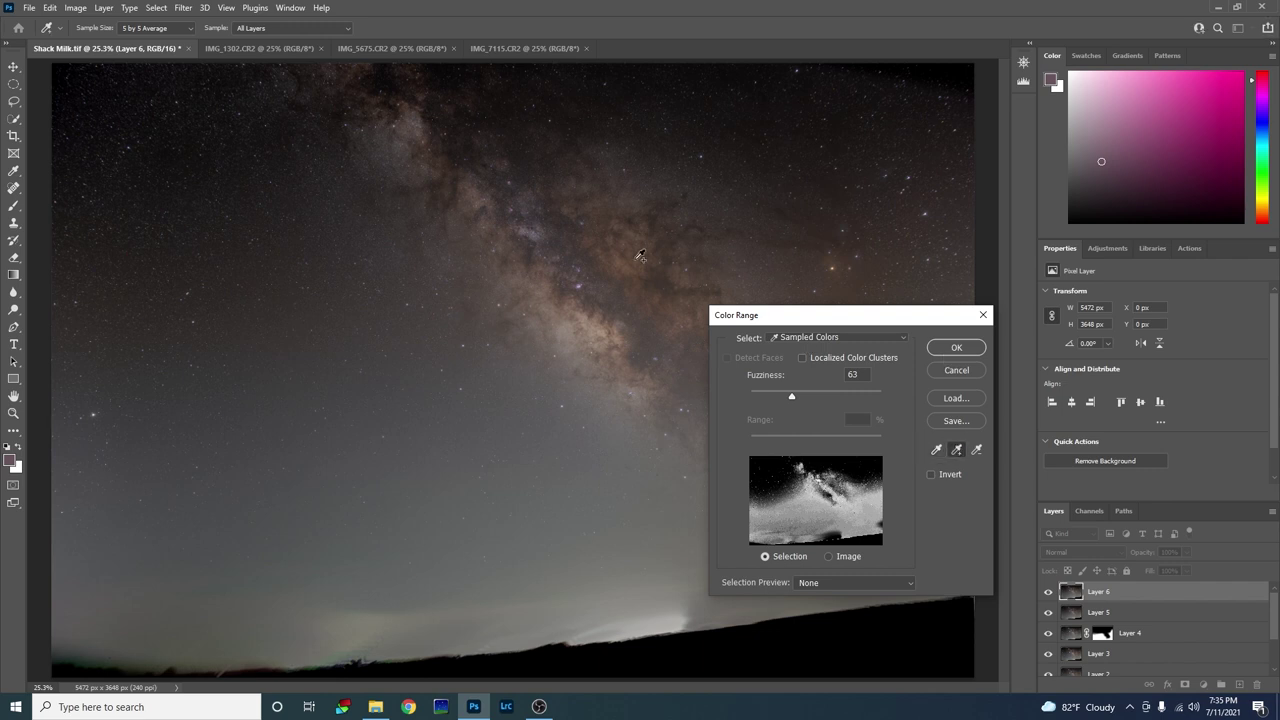
{"action": "left_click", "coordinate": [517, 205]}
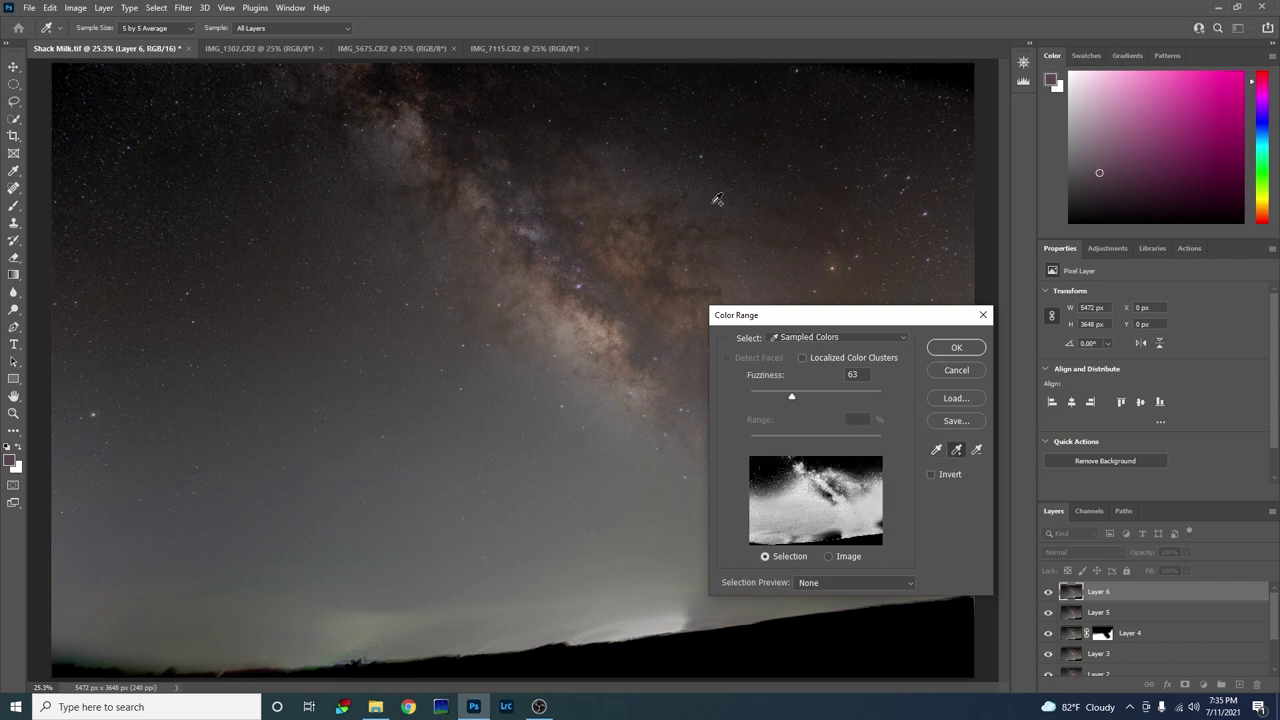
{"action": "left_click_drag", "start_coordinate": [791, 396], "coordinate": [751, 398]}
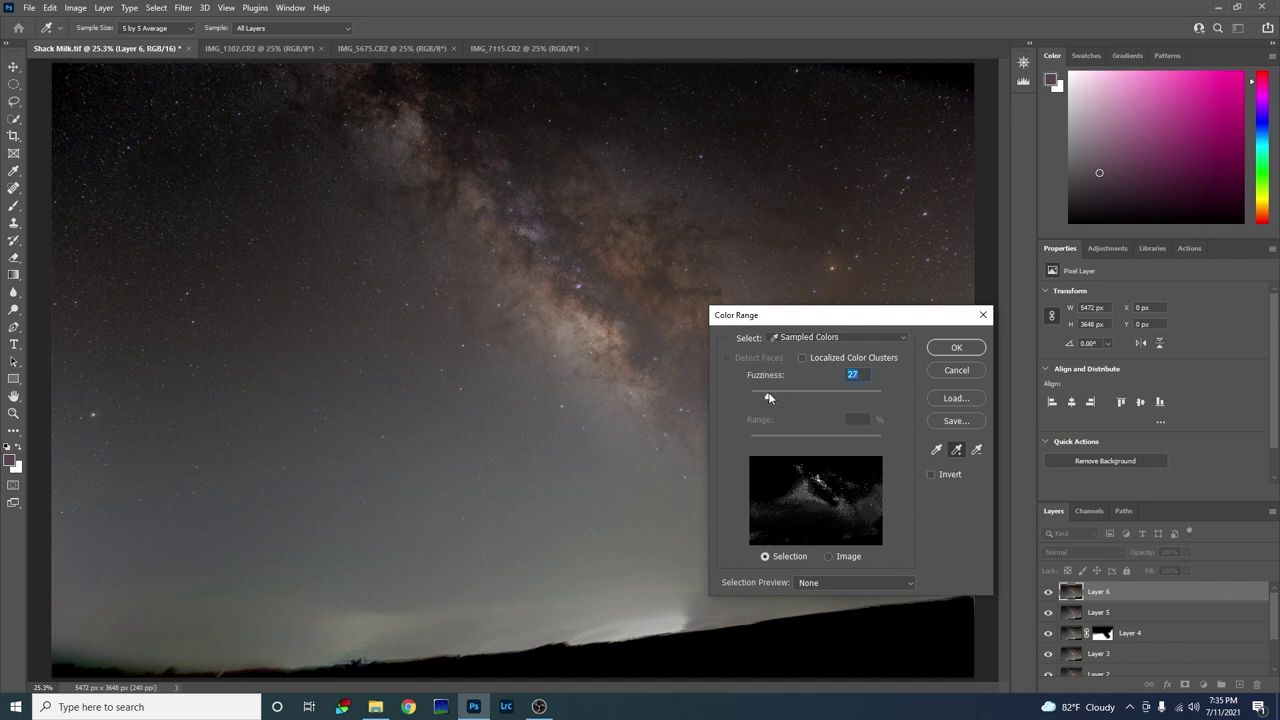
{"action": "mouse_move", "coordinate": [775, 397]}
{"action": "left_mouse_down"}
{"action": "mouse_move", "coordinate": [820, 402]}
{"action": "mouse_move", "coordinate": [770, 398]}
{"action": "left_mouse_up"}
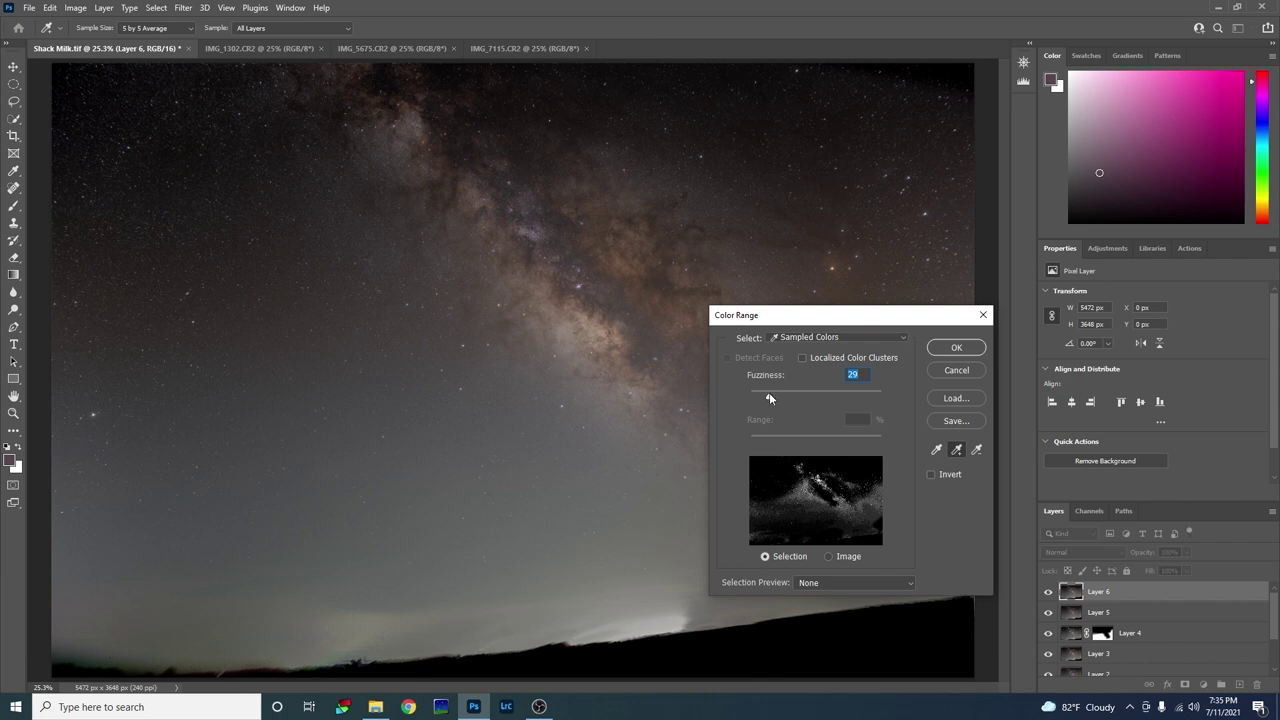
{"action": "left_click_drag", "start_coordinate": [769, 392], "coordinate": [775, 398]}
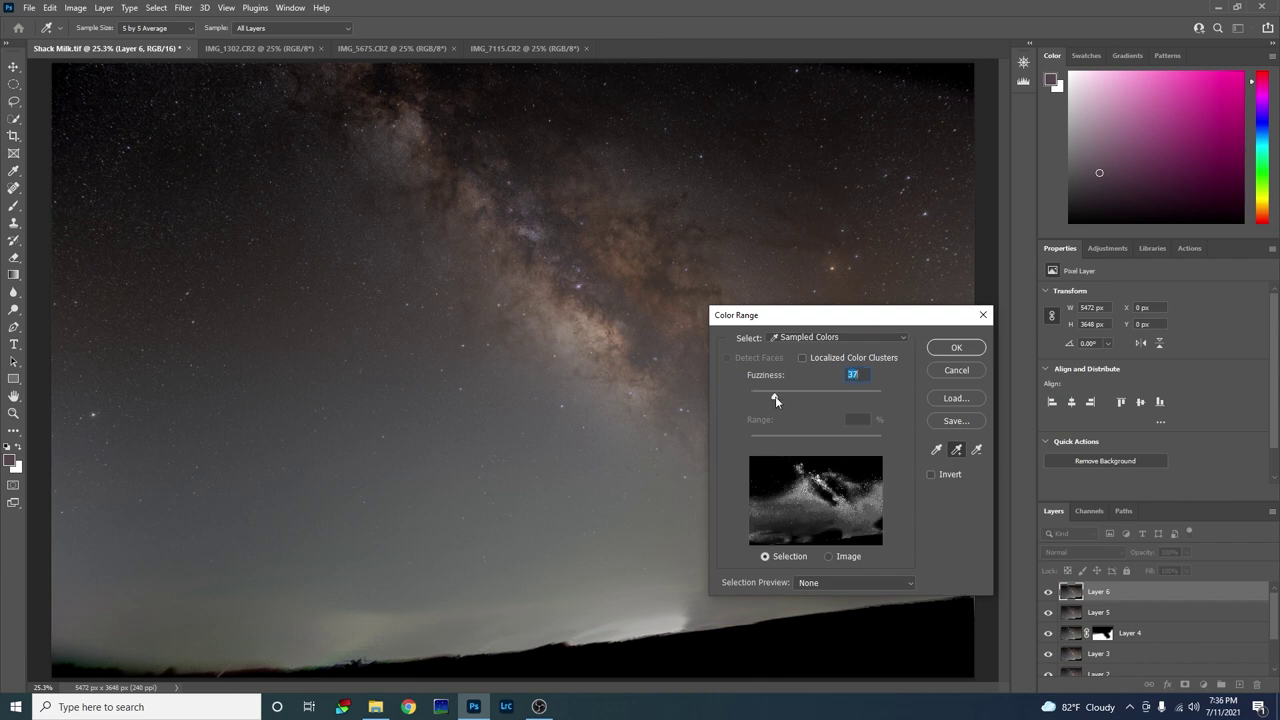
{"action": "left_click", "coordinate": [962, 350]}
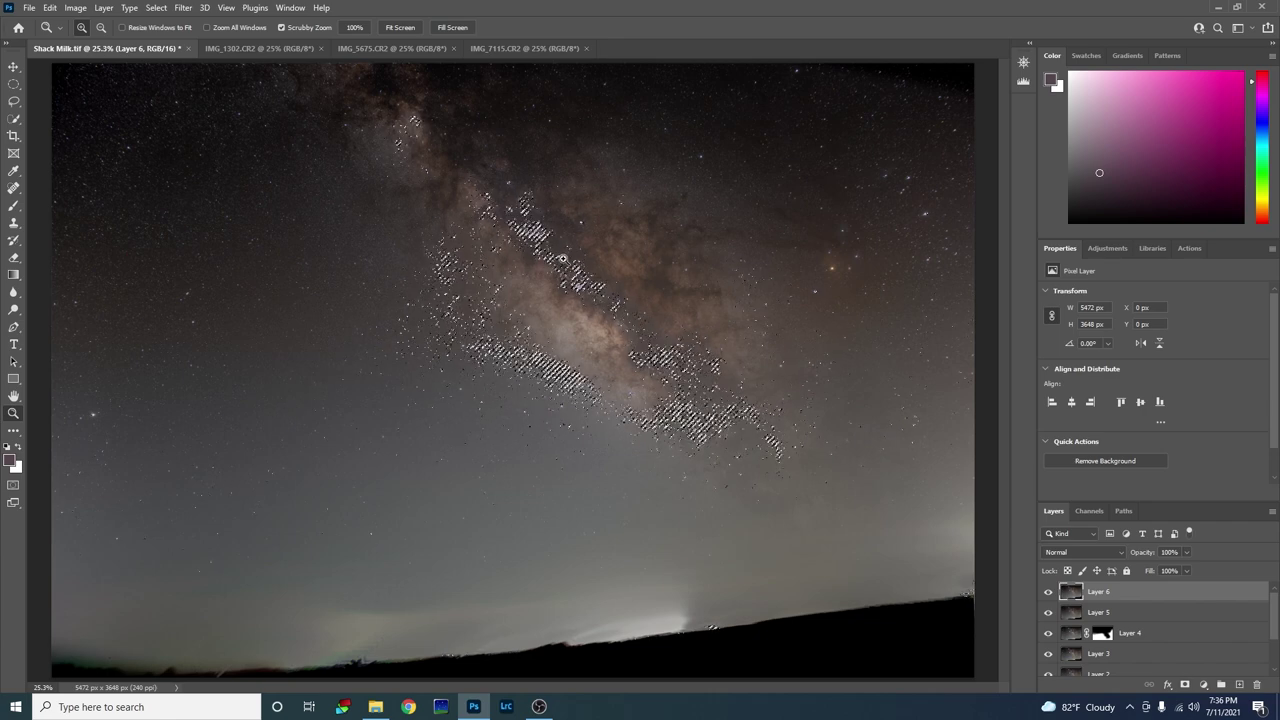
Add a Vibrance adjustment layer masked to the core with Vibrance +26 and Saturation +62.
{"action": "left_click", "coordinate": [104, 8]}
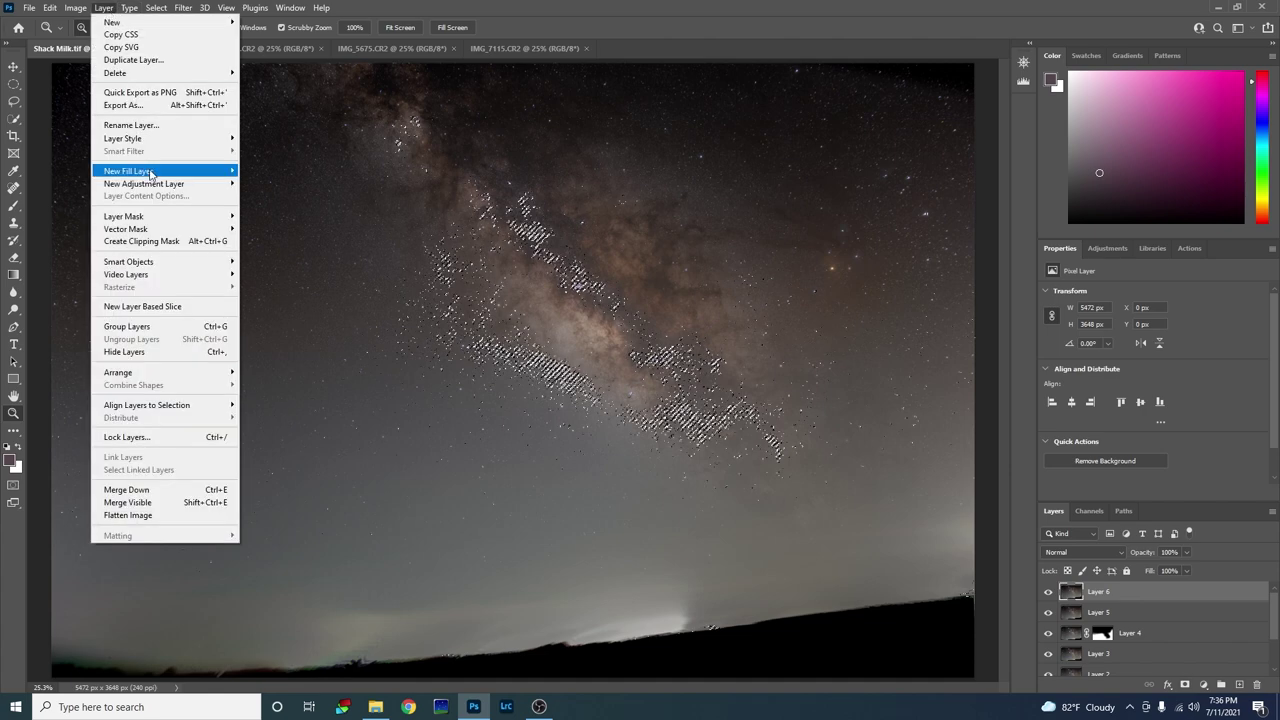
{"action": "mouse_move", "coordinate": [158, 185]}
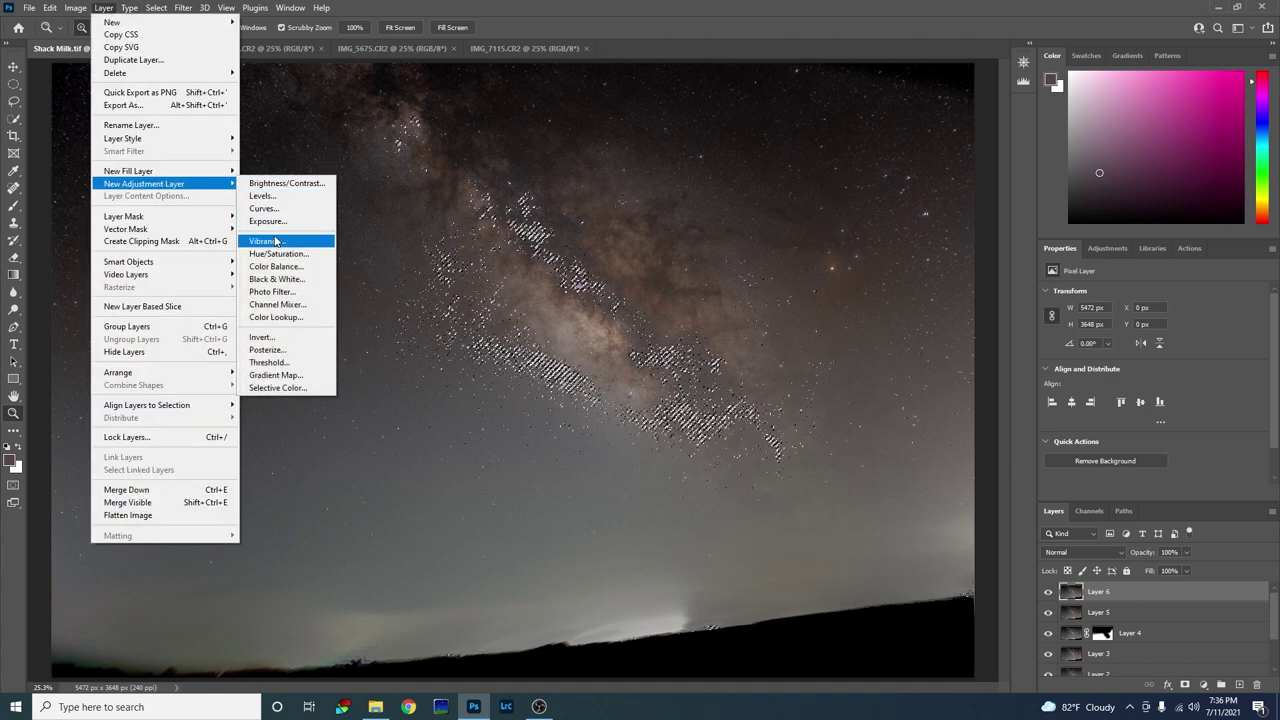
{"action": "left_click", "coordinate": [266, 241]}
{"action": "left_click", "coordinate": [756, 212]}
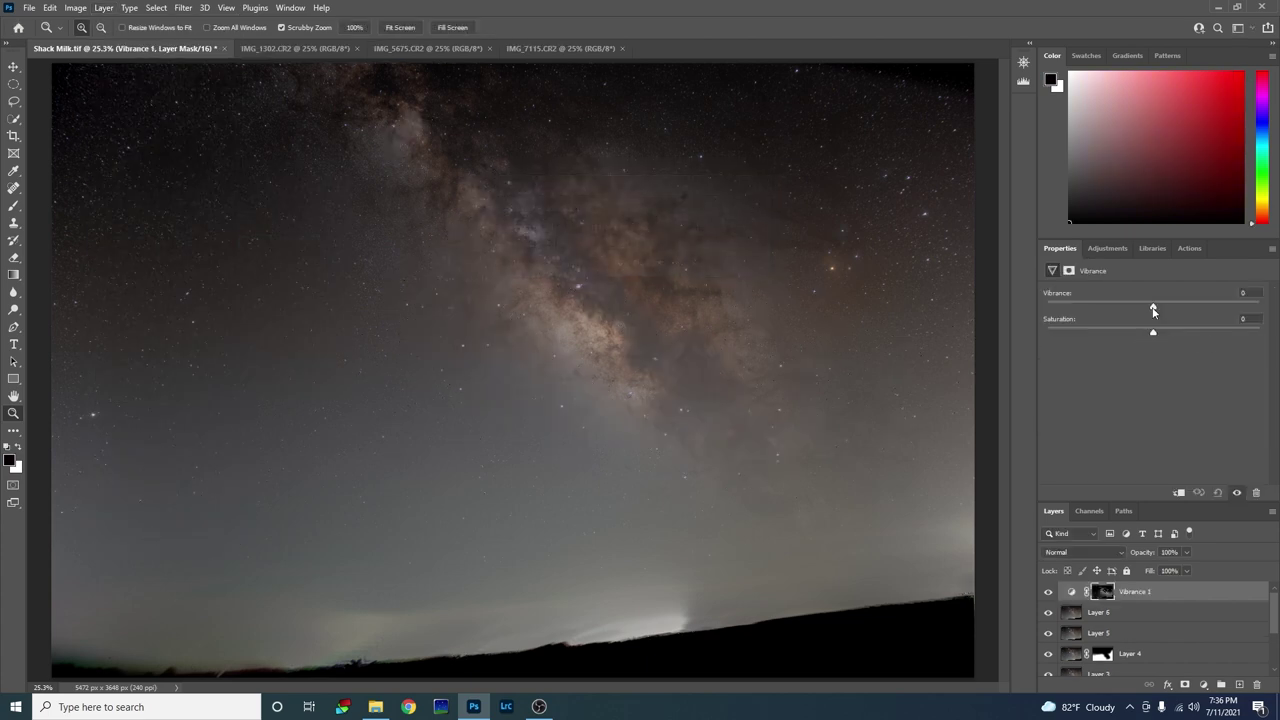
{"action": "left_click_drag", "start_coordinate": [1178, 303], "coordinate": [1181, 303]}
{"action": "left_click", "coordinate": [1219, 331]}
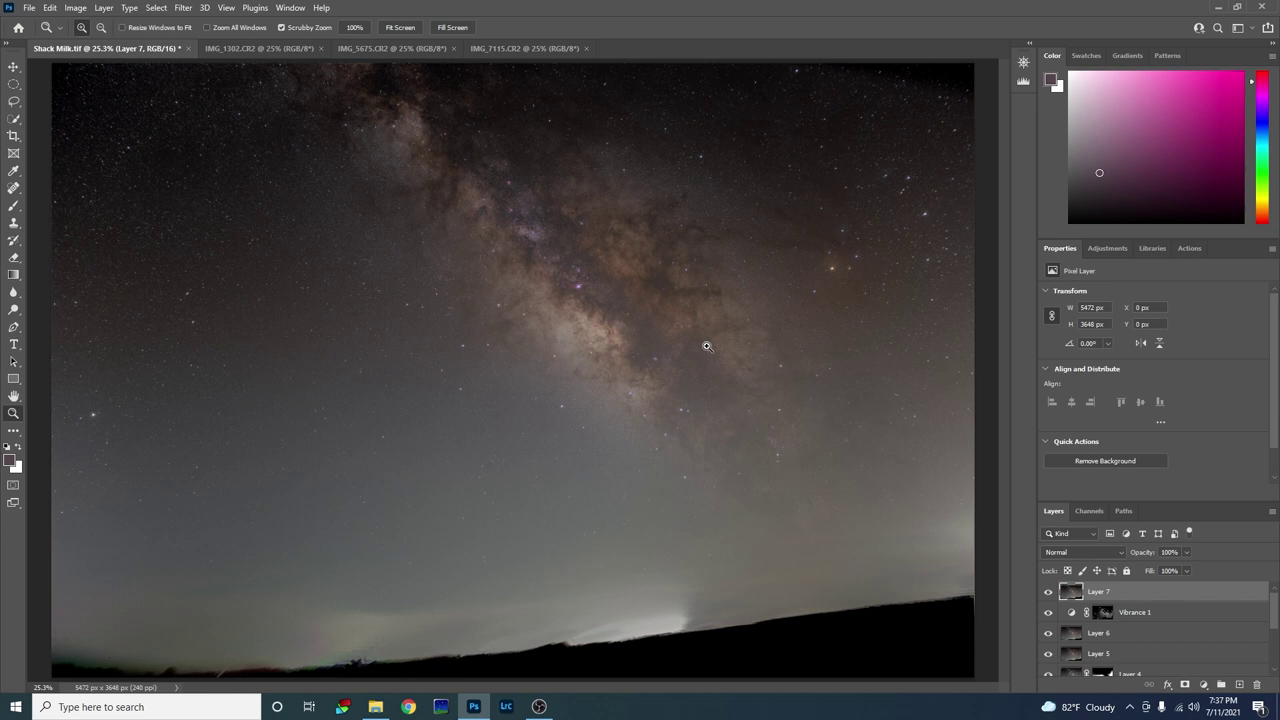
Dodge the Milky Way core and band with a 600 px Midtones brush at 14% exposure.
{"action": "left_click", "coordinate": [16, 313]}
{"action": "left_click", "coordinate": [48, 321]}
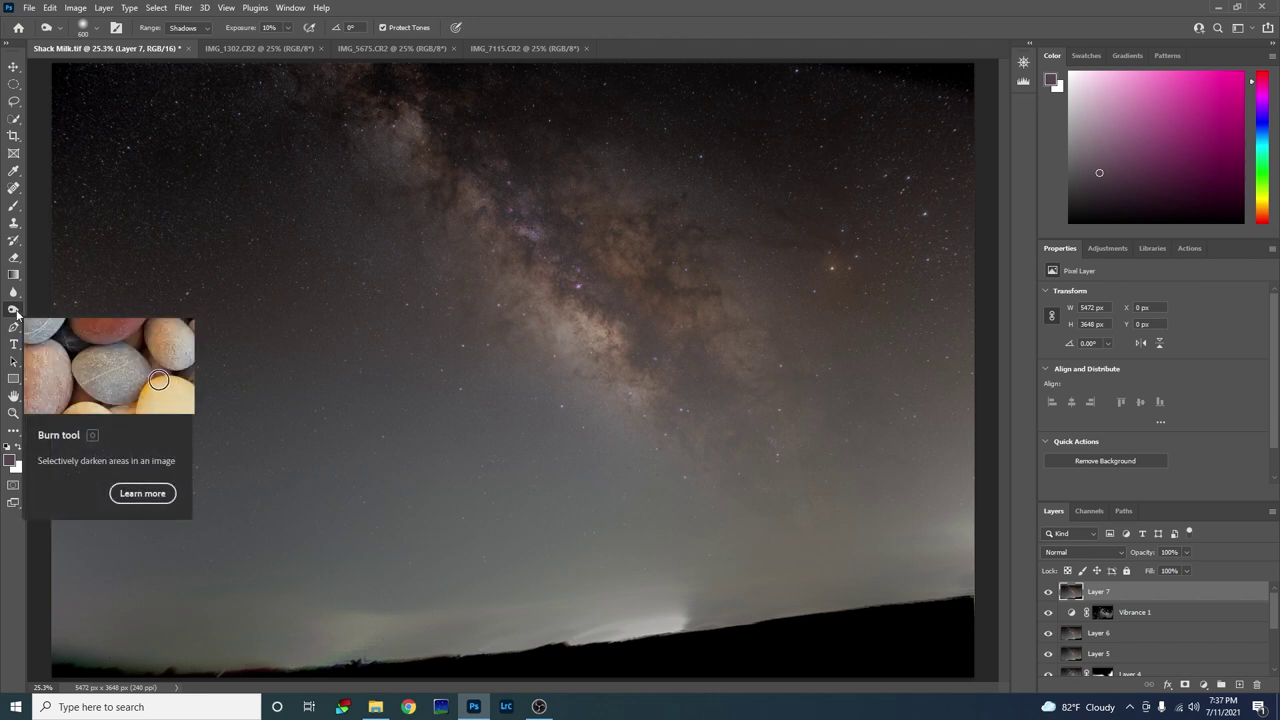
{"action": "left_click", "coordinate": [16, 313]}
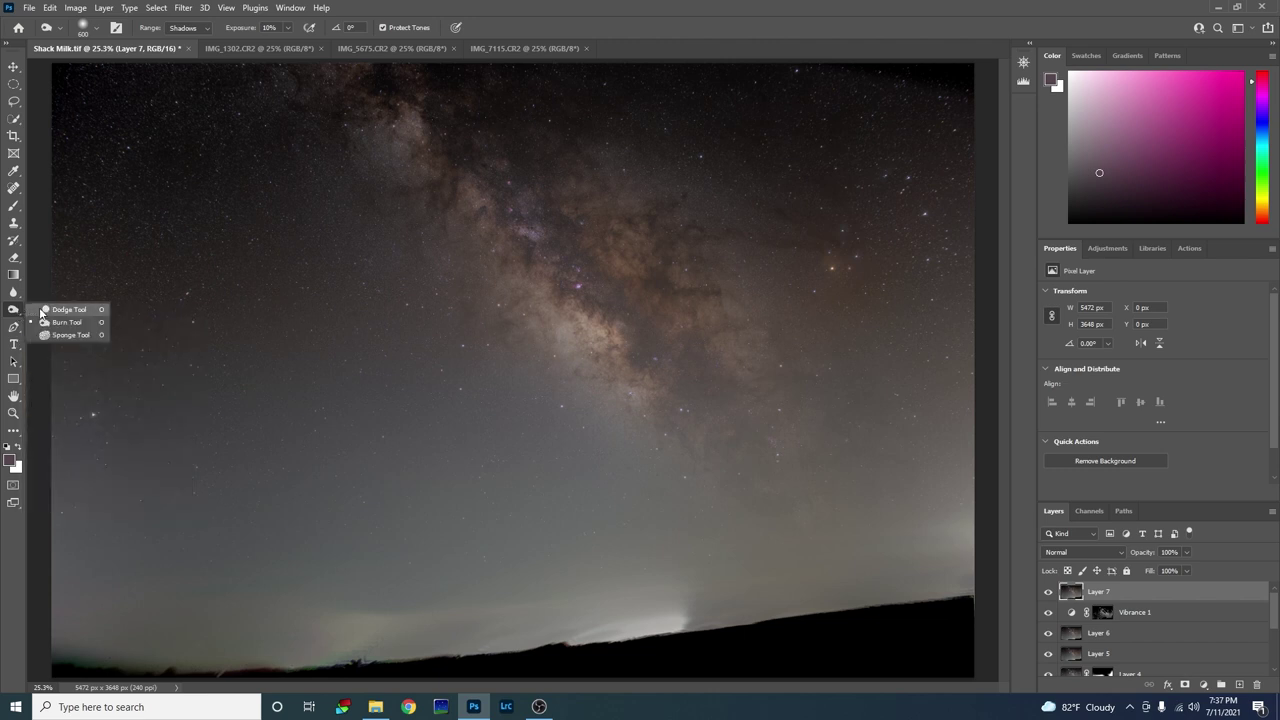
{"action": "left_click", "coordinate": [68, 310]}
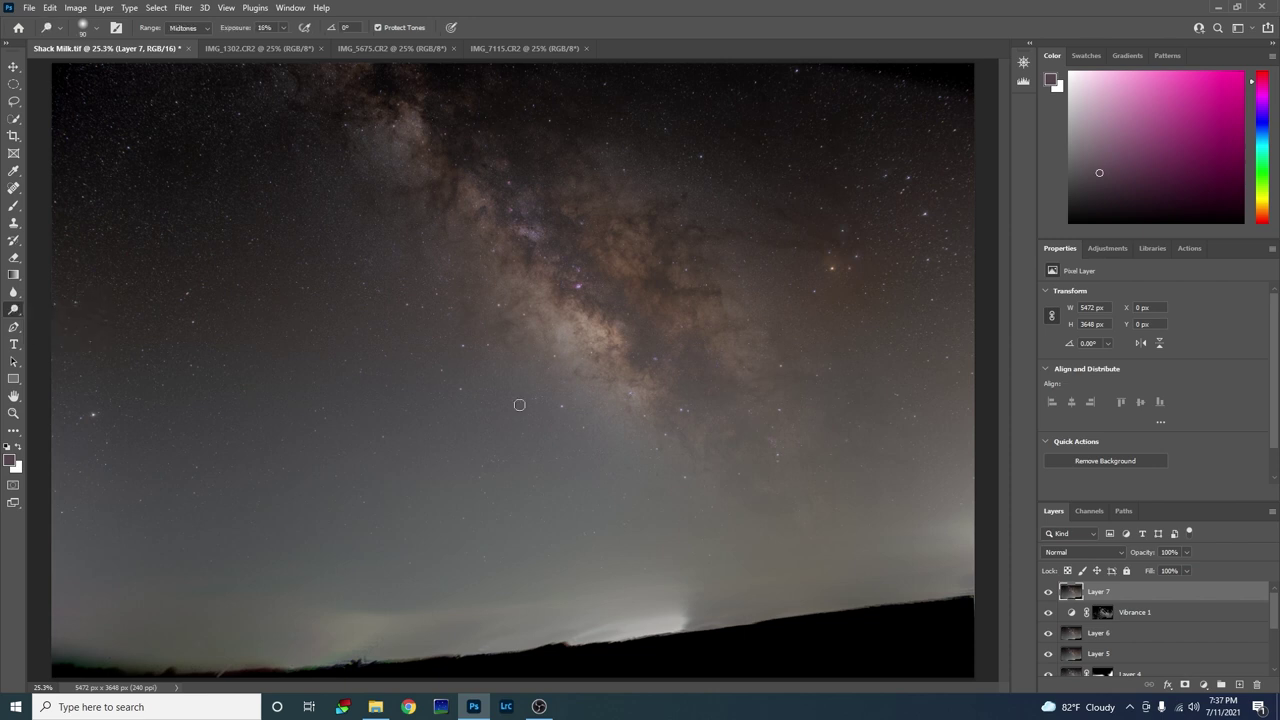
{"action": "left_click", "coordinate": [283, 30]}
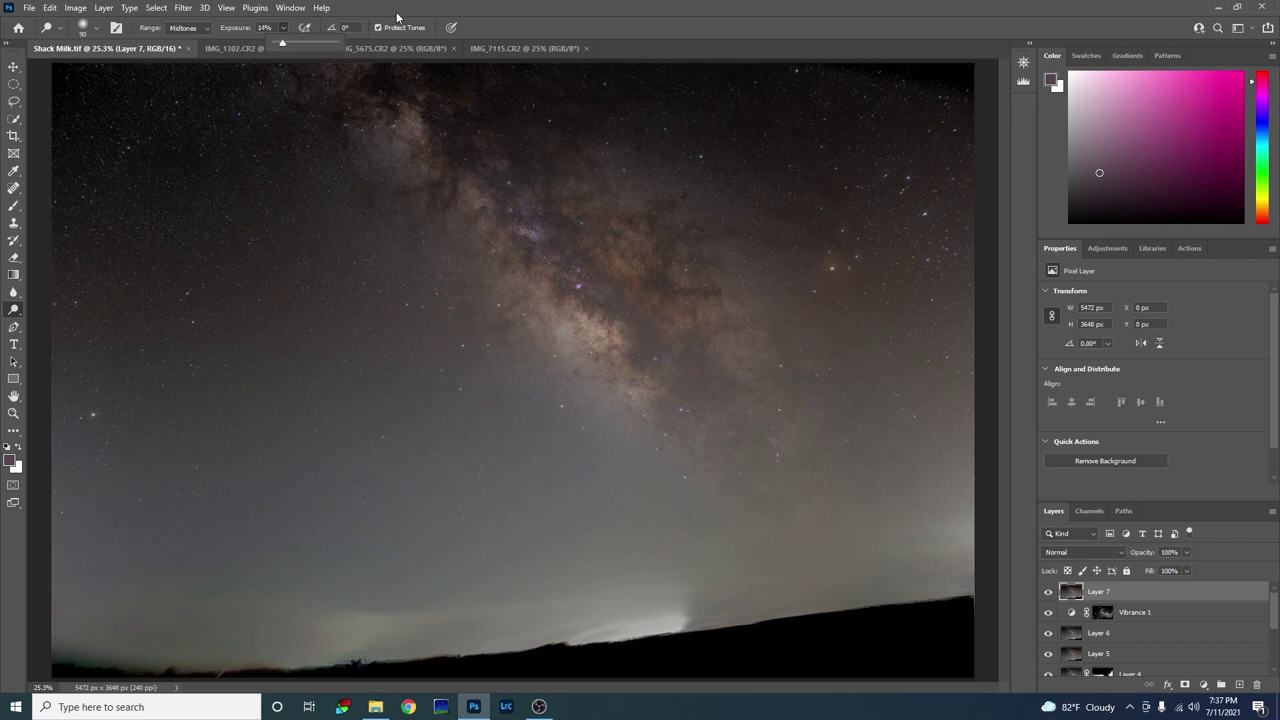
{"action": "left_click", "coordinate": [435, 8]}
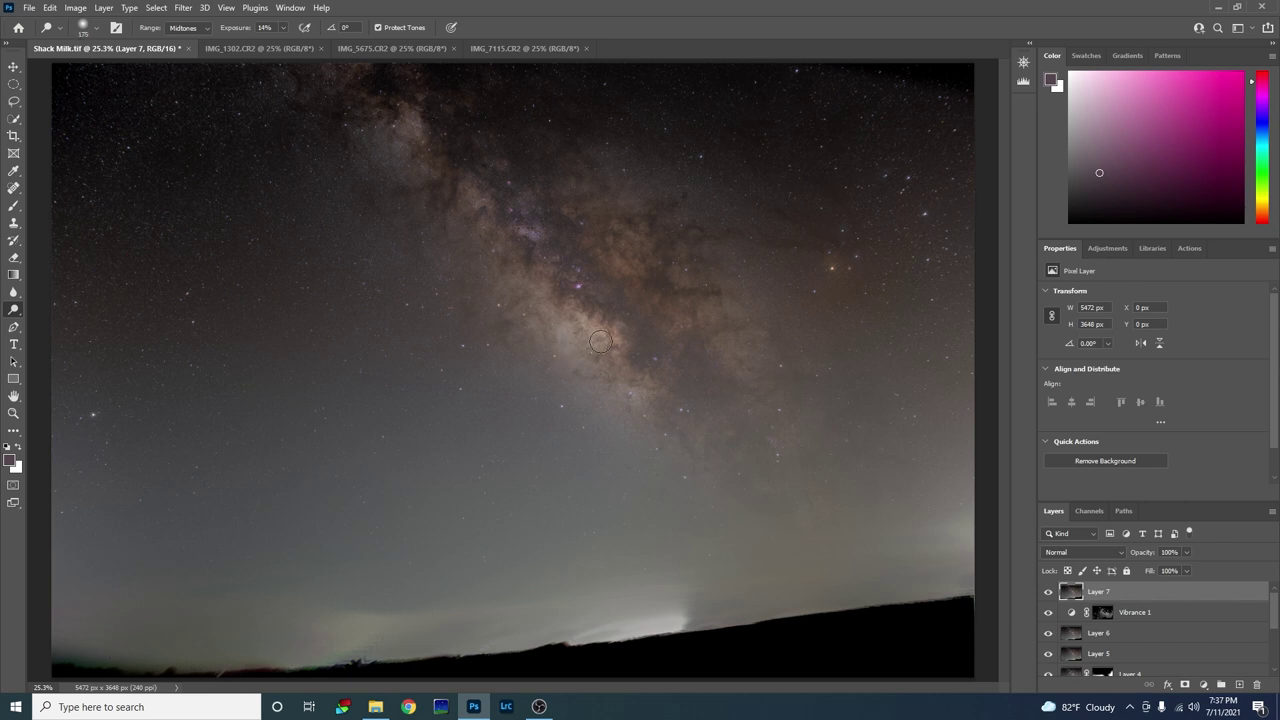
{"action": "key", "text": "bracketright"}
{"action": "key", "text": "bracketright"}
{"action": "key", "text": "bracketright"}
{"action": "key", "text": "bracketright"}
{"action": "key", "text": "bracketright"}
{"action": "key", "text": "bracketright"}
{"action": "key", "text": "bracketright"}
{"action": "key", "text": "bracketright"}
{"action": "key", "text": "bracketright"}
{"action": "key", "text": "bracketright"}
{"action": "key", "text": "bracketright"}
{"action": "key", "text": "bracketright"}
{"action": "mouse_move", "coordinate": [602, 353]}
{"action": "left_mouse_down"}
{"action": "mouse_move", "coordinate": [552, 324]}
{"action": "mouse_move", "coordinate": [600, 355]}
{"action": "mouse_move", "coordinate": [501, 265]}
{"action": "mouse_move", "coordinate": [400, 132]}
{"action": "mouse_move", "coordinate": [634, 264]}
{"action": "left_mouse_up"}
{"action": "mouse_move", "coordinate": [730, 491]}
{"action": "left_mouse_down"}
{"action": "mouse_move", "coordinate": [457, 194]}
{"action": "mouse_move", "coordinate": [380, 80]}
{"action": "mouse_move", "coordinate": [386, 106]}
{"action": "mouse_move", "coordinate": [529, 177]}
{"action": "mouse_move", "coordinate": [740, 389]}
{"action": "mouse_move", "coordinate": [671, 269]}
{"action": "mouse_move", "coordinate": [474, 123]}
{"action": "mouse_move", "coordinate": [425, 414]}
{"action": "left_mouse_up"}
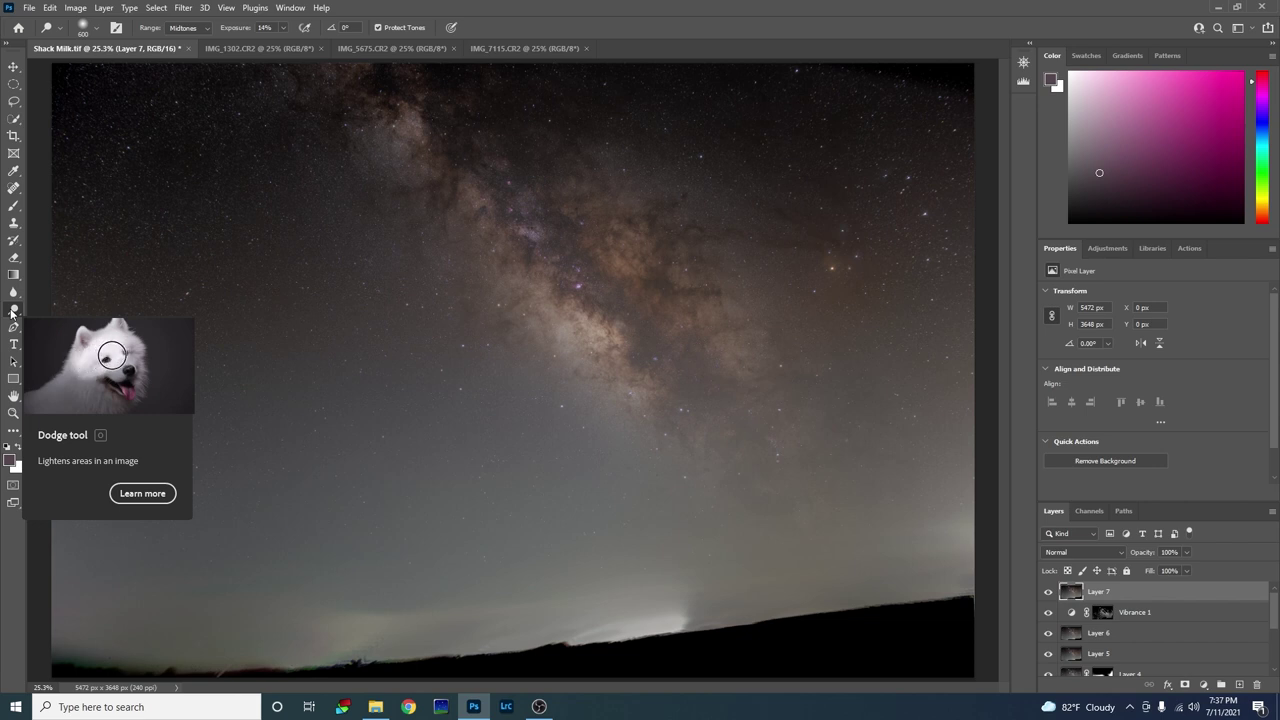
Burn the core's dust lanes with a Shadows 10% brush, stamping visible layers into Layer 8.
{"action": "right_click", "coordinate": [13, 310]}
{"action": "left_click", "coordinate": [55, 324]}
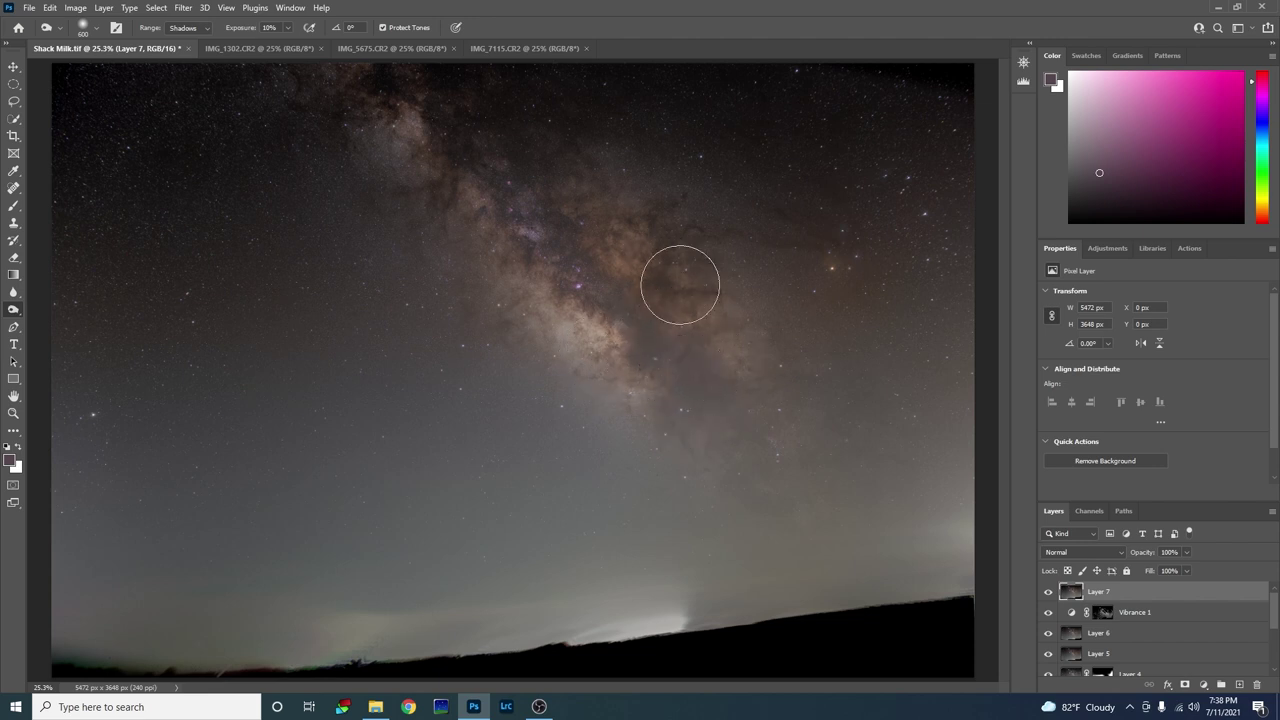
{"action": "left_click_drag", "start_coordinate": [677, 283], "coordinate": [659, 216]}
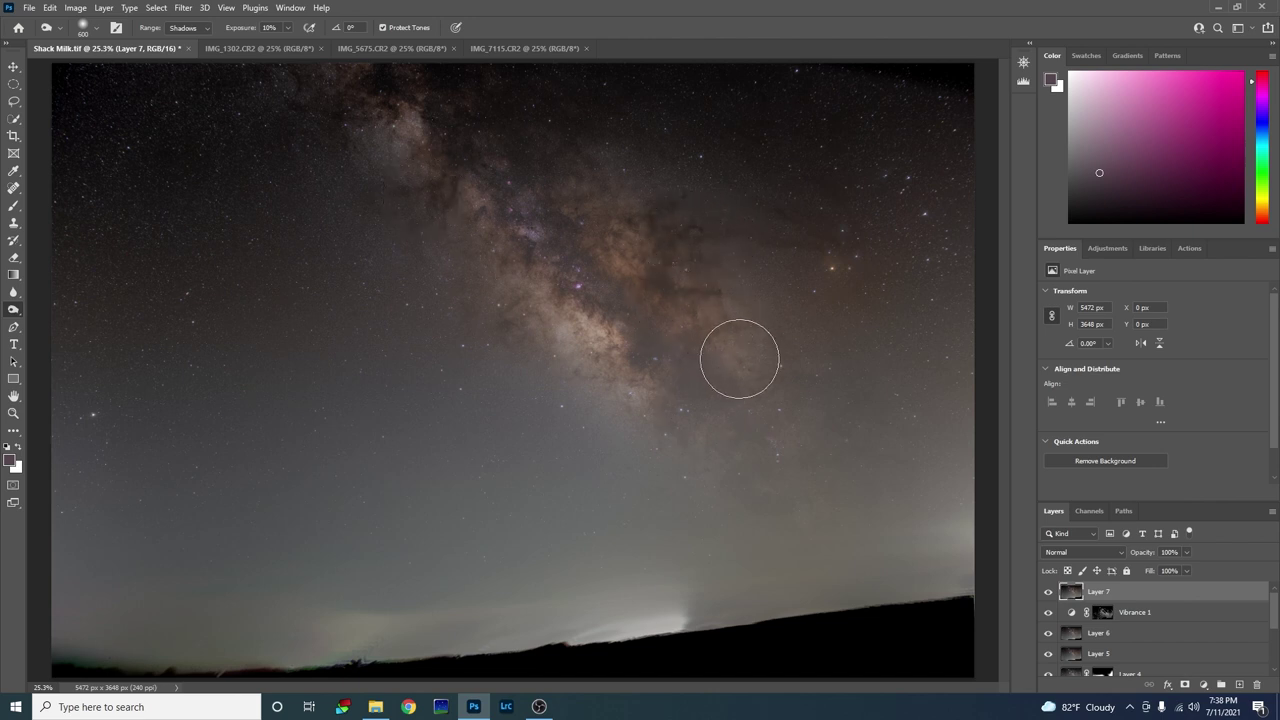
{"action": "mouse_move", "coordinate": [702, 263]}
{"action": "left_mouse_down"}
{"action": "mouse_move", "coordinate": [670, 207]}
{"action": "mouse_move", "coordinate": [818, 230]}
{"action": "mouse_move", "coordinate": [709, 228]}
{"action": "mouse_move", "coordinate": [651, 255]}
{"action": "mouse_move", "coordinate": [659, 342]}
{"action": "left_mouse_up"}
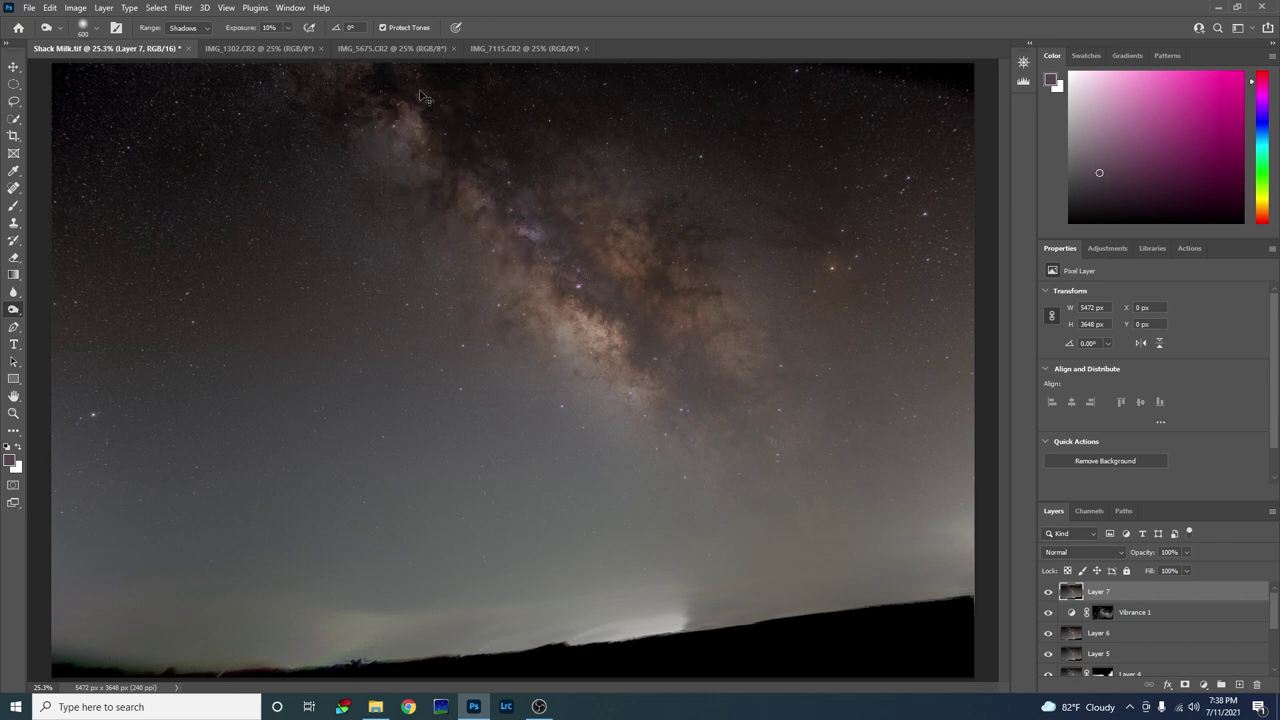
{"action": "key", "text": "ctrl+shift+alt+e"}
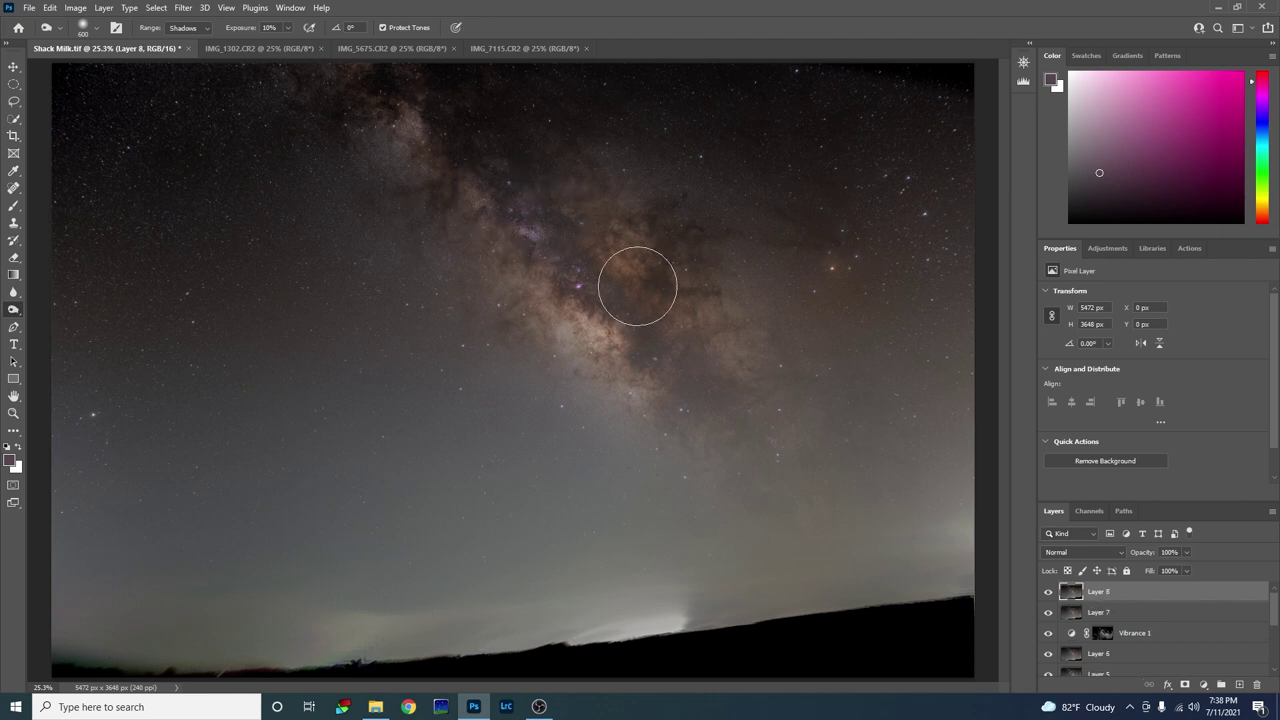
{"action": "mouse_move", "coordinate": [638, 286]}
{"action": "left_mouse_down"}
{"action": "mouse_move", "coordinate": [582, 329]}
{"action": "mouse_move", "coordinate": [592, 351]}
{"action": "mouse_move", "coordinate": [639, 369]}
{"action": "mouse_move", "coordinate": [564, 401]}
{"action": "mouse_move", "coordinate": [544, 305]}
{"action": "mouse_move", "coordinate": [598, 322]}
{"action": "mouse_move", "coordinate": [661, 289]}
{"action": "mouse_move", "coordinate": [642, 247]}
{"action": "mouse_move", "coordinate": [618, 352]}
{"action": "mouse_move", "coordinate": [581, 327]}
{"action": "mouse_move", "coordinate": [634, 379]}
{"action": "mouse_move", "coordinate": [601, 314]}
{"action": "mouse_move", "coordinate": [636, 270]}
{"action": "left_mouse_up"}
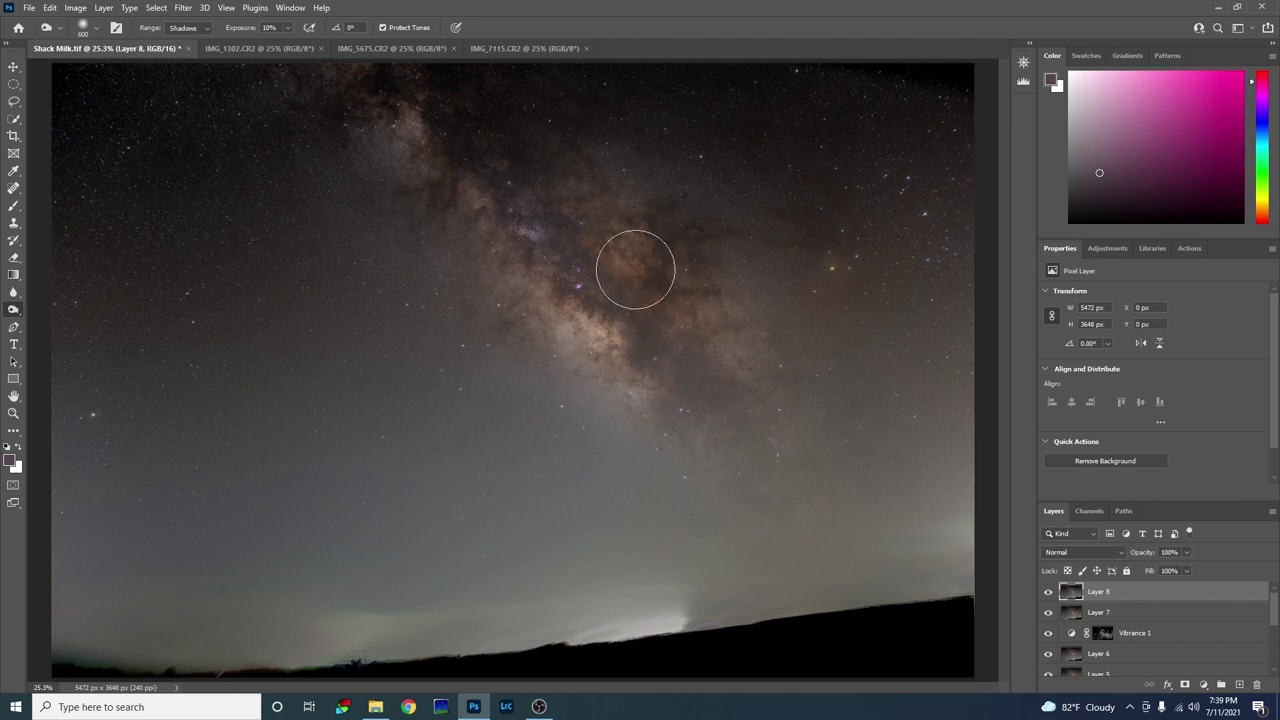
Color Range-select the core's brown tones with added samples and Fuzziness about 56.
{"action": "left_click", "coordinate": [152, 9]}
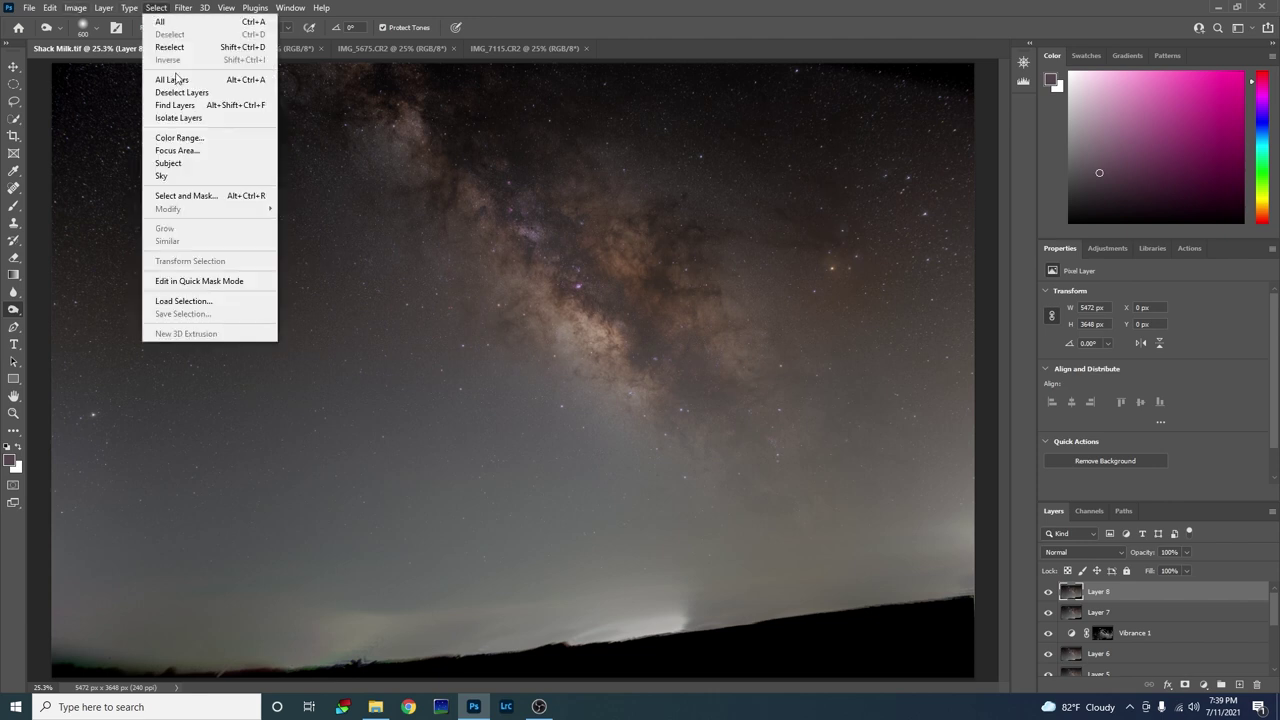
{"action": "left_click", "coordinate": [213, 137]}
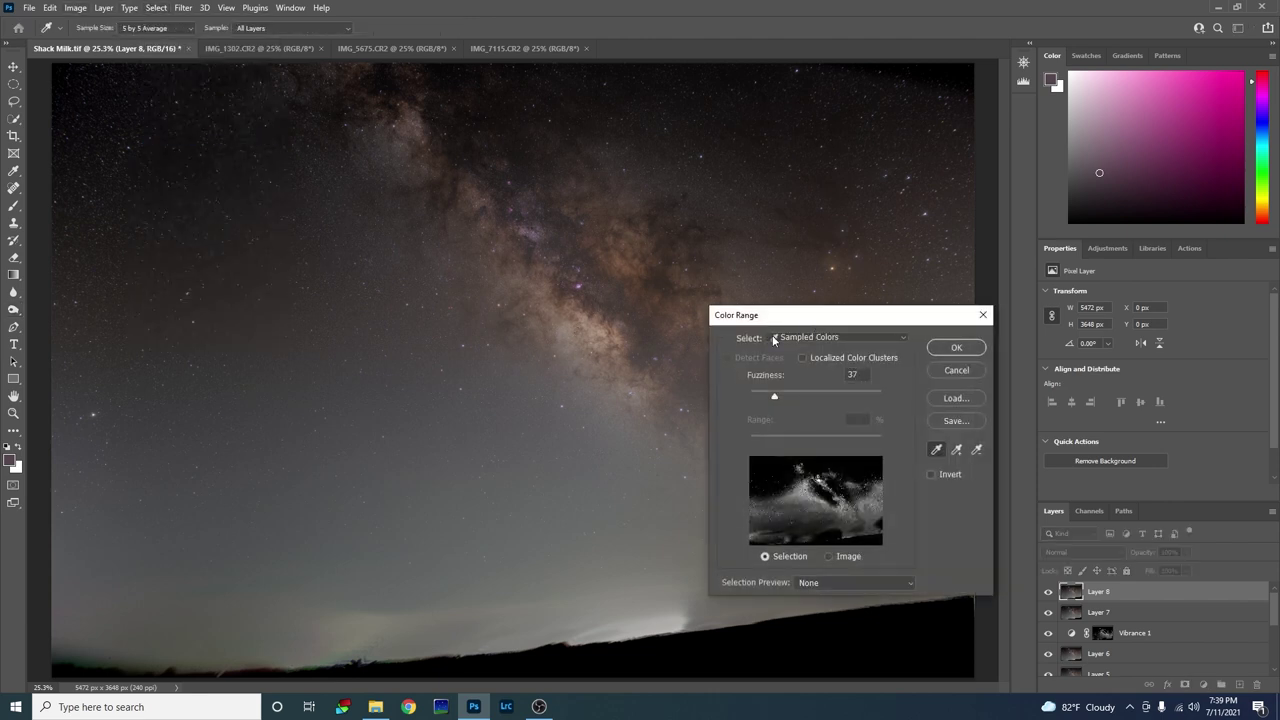
{"action": "left_click", "coordinate": [597, 325]}
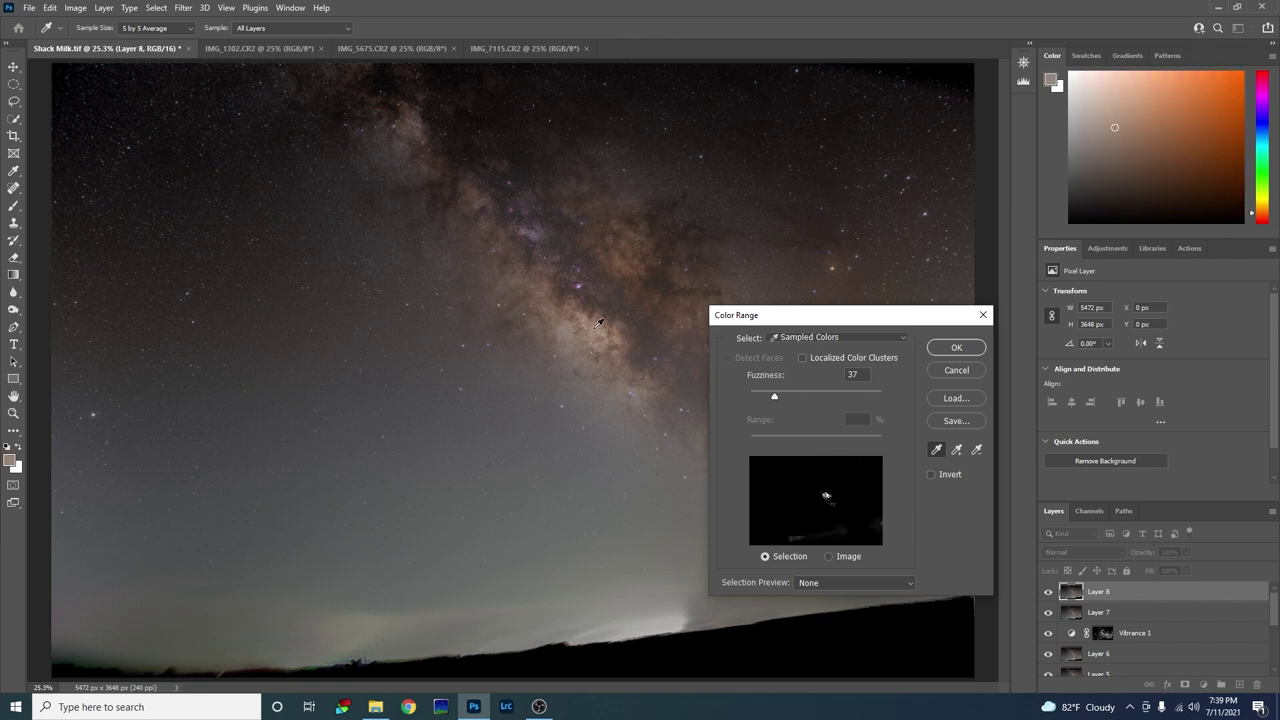
{"action": "left_click", "coordinate": [957, 451]}
{"action": "left_click", "coordinate": [627, 257]}
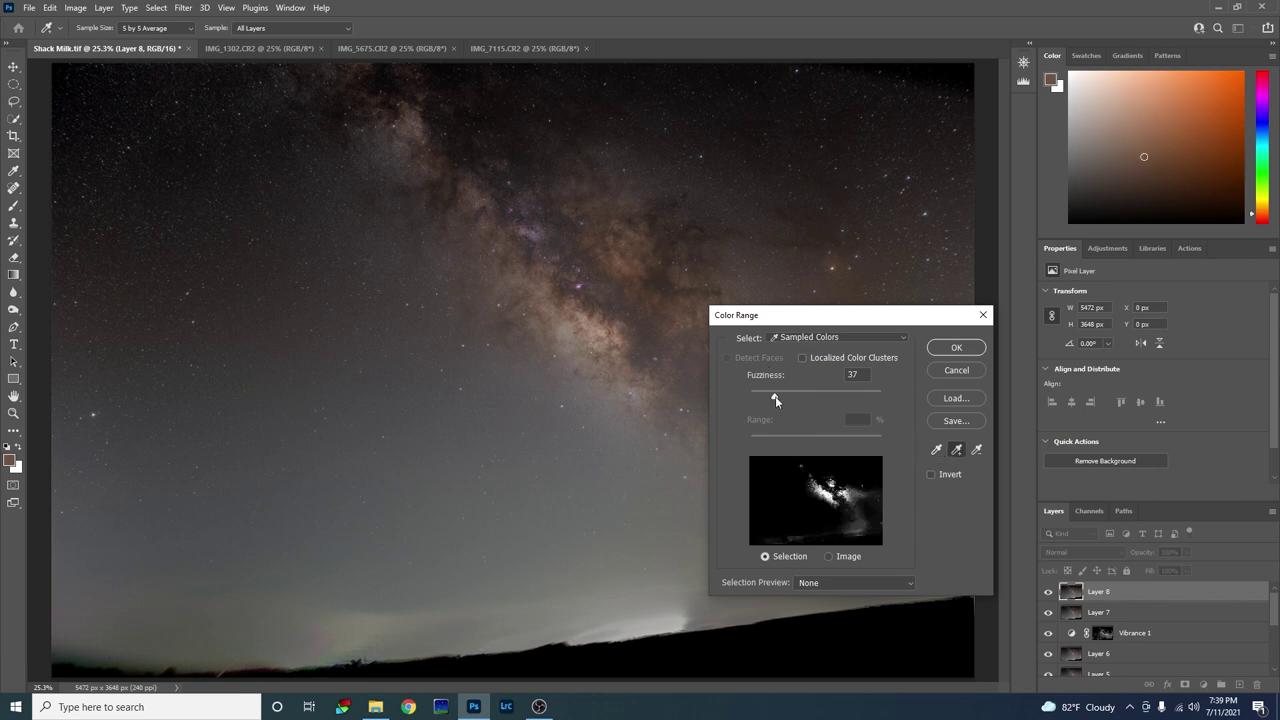
{"action": "left_click_drag", "start_coordinate": [776, 398], "coordinate": [788, 393]}
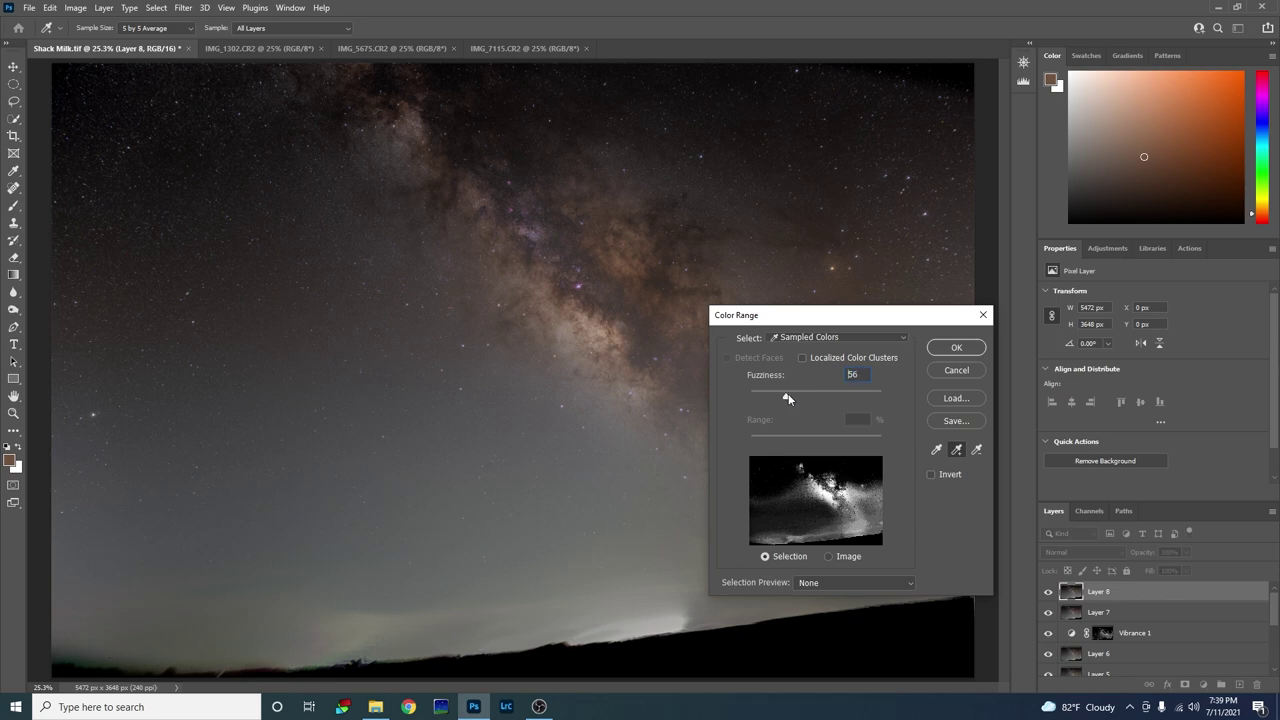
{"action": "left_click", "coordinate": [957, 348]}
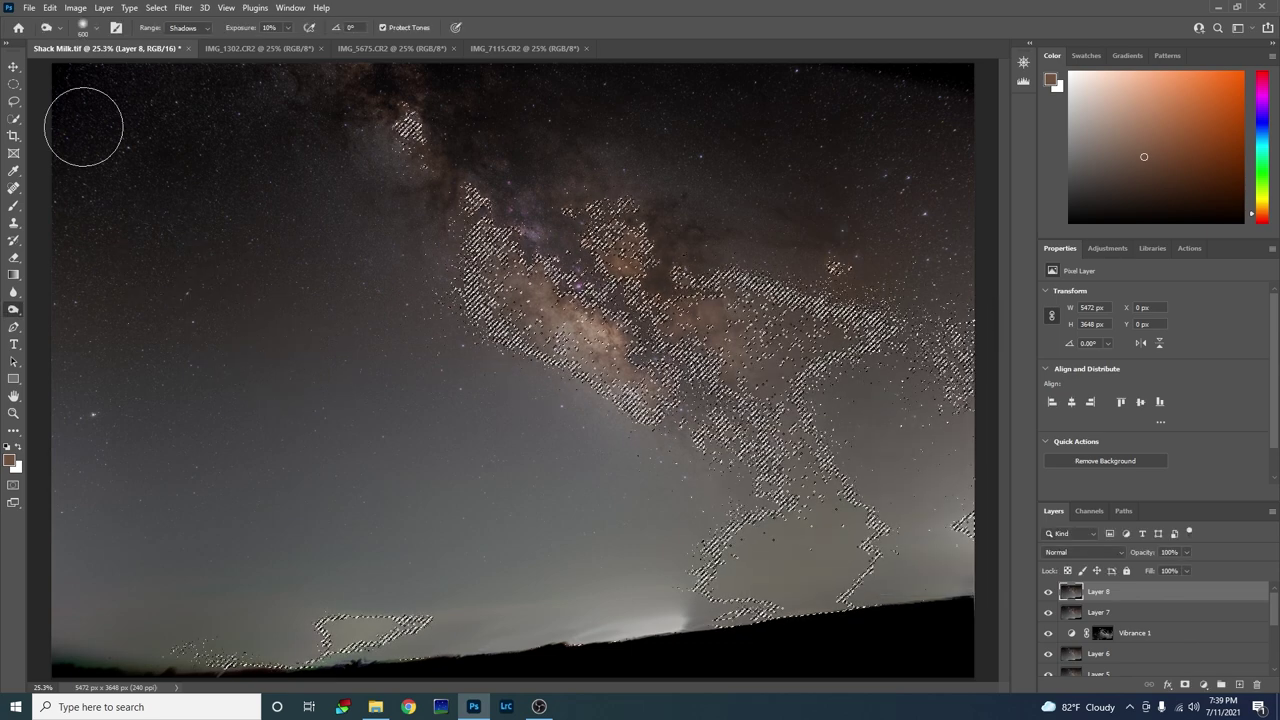
{"action": "left_click", "coordinate": [104, 8]}
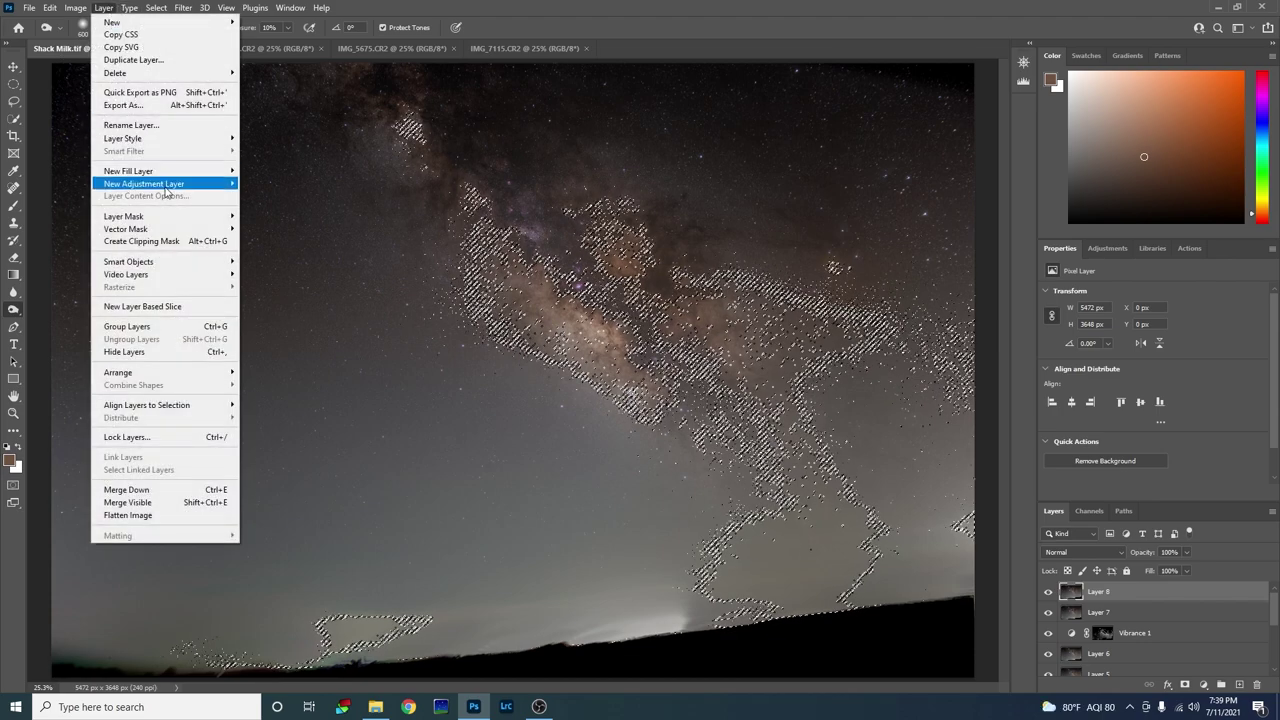
Add a masked Vibrance 2 layer at Vibrance +11, Saturation +14, toggling it to compare before/after.
{"action": "mouse_move", "coordinate": [208, 192]}
{"action": "left_click", "coordinate": [267, 241]}
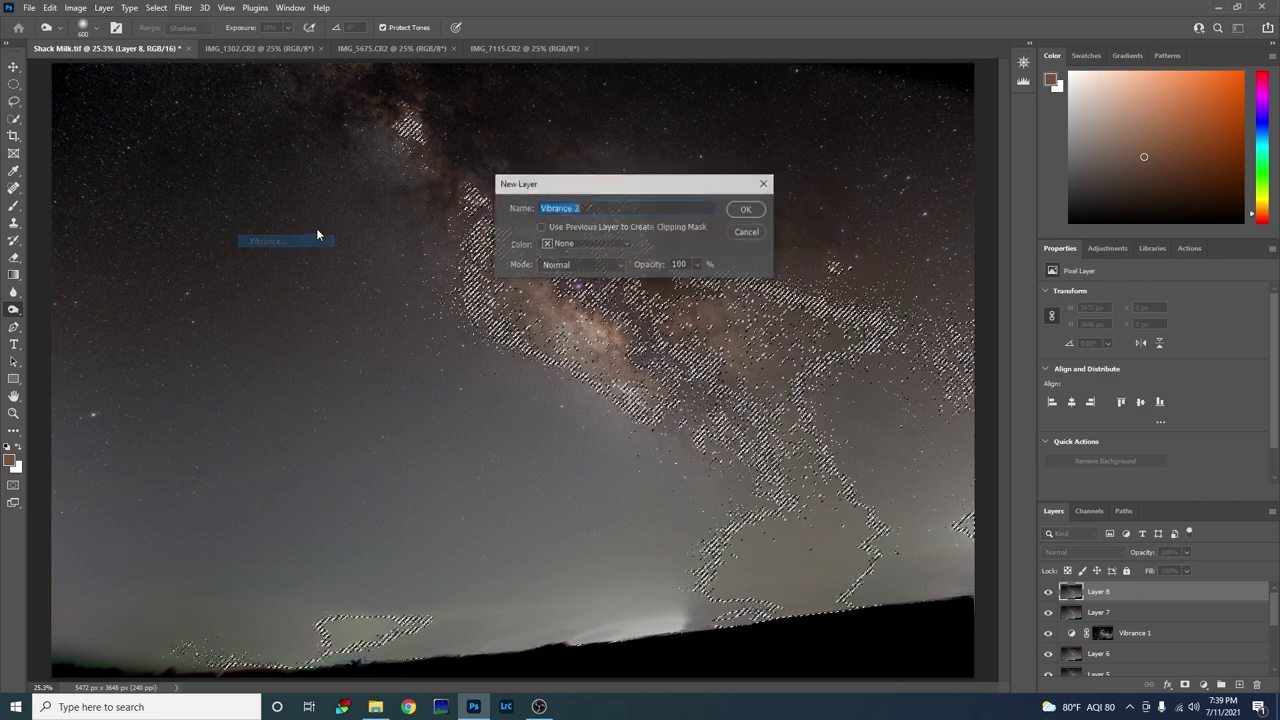
{"action": "left_click", "coordinate": [744, 210]}
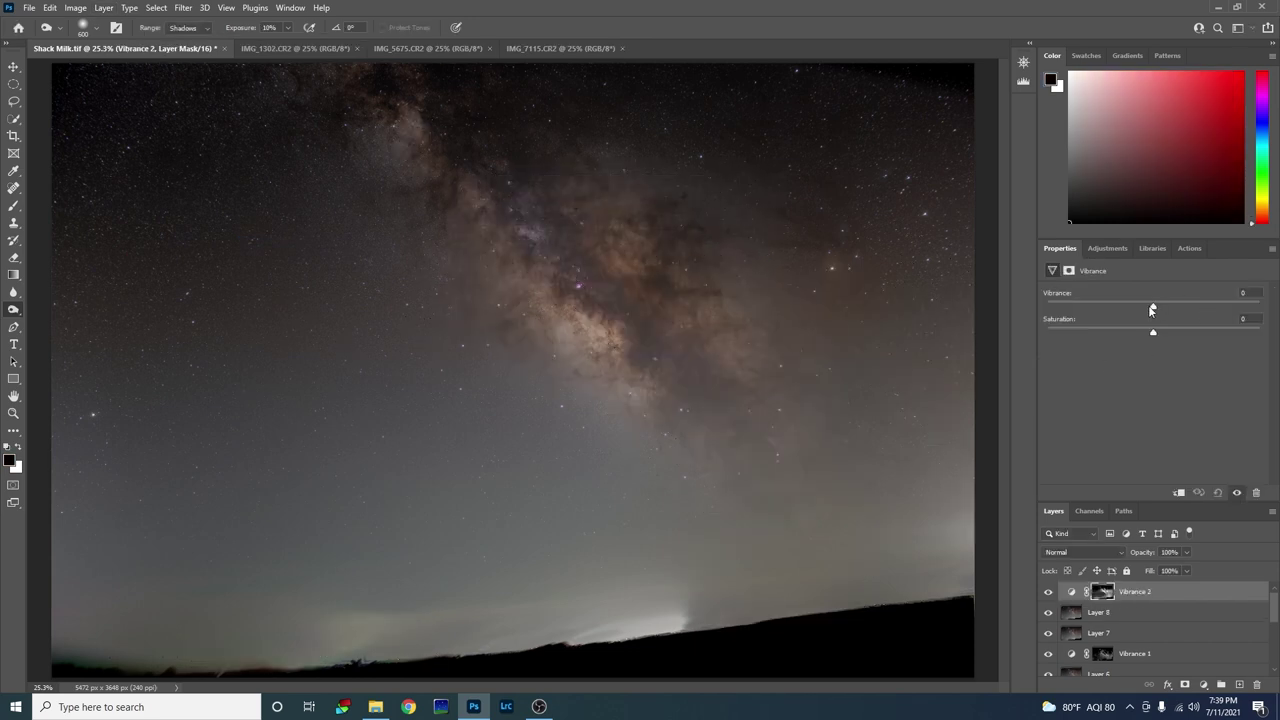
{"action": "left_click_drag", "start_coordinate": [1160, 306], "coordinate": [1164, 306]}
{"action": "left_click", "coordinate": [1048, 592]}
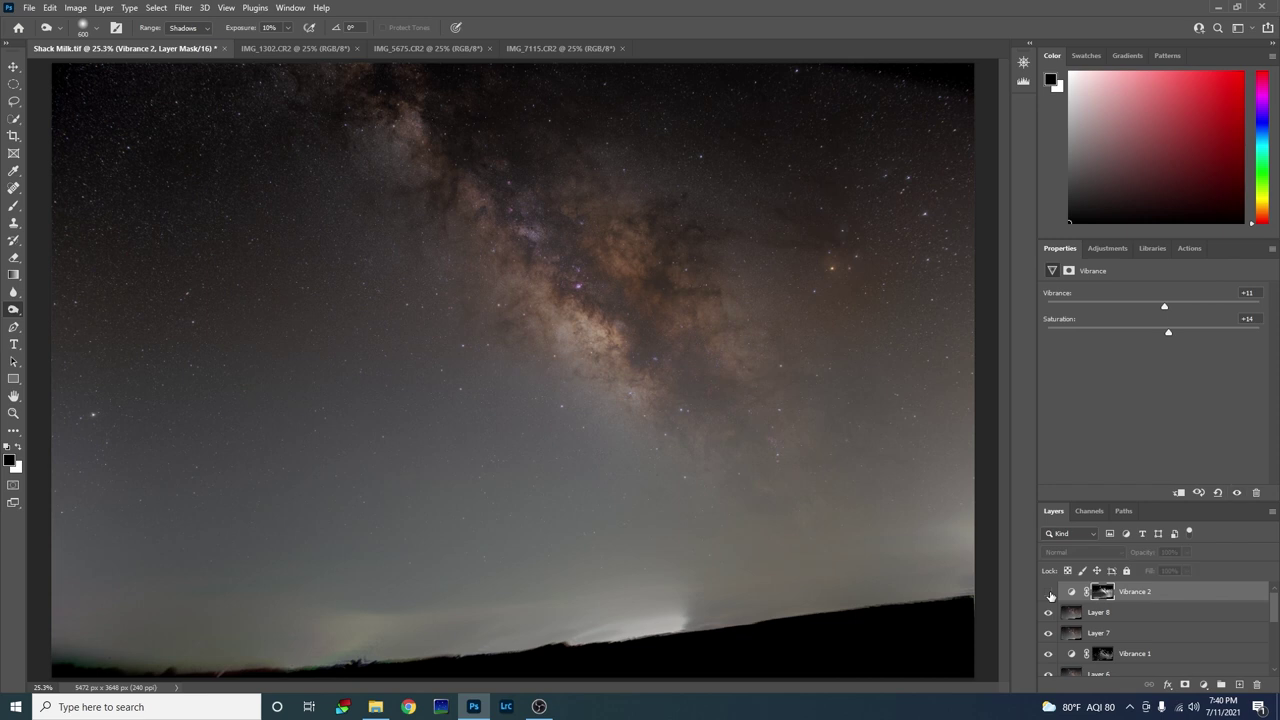
{"action": "left_click", "coordinate": [1048, 592]}
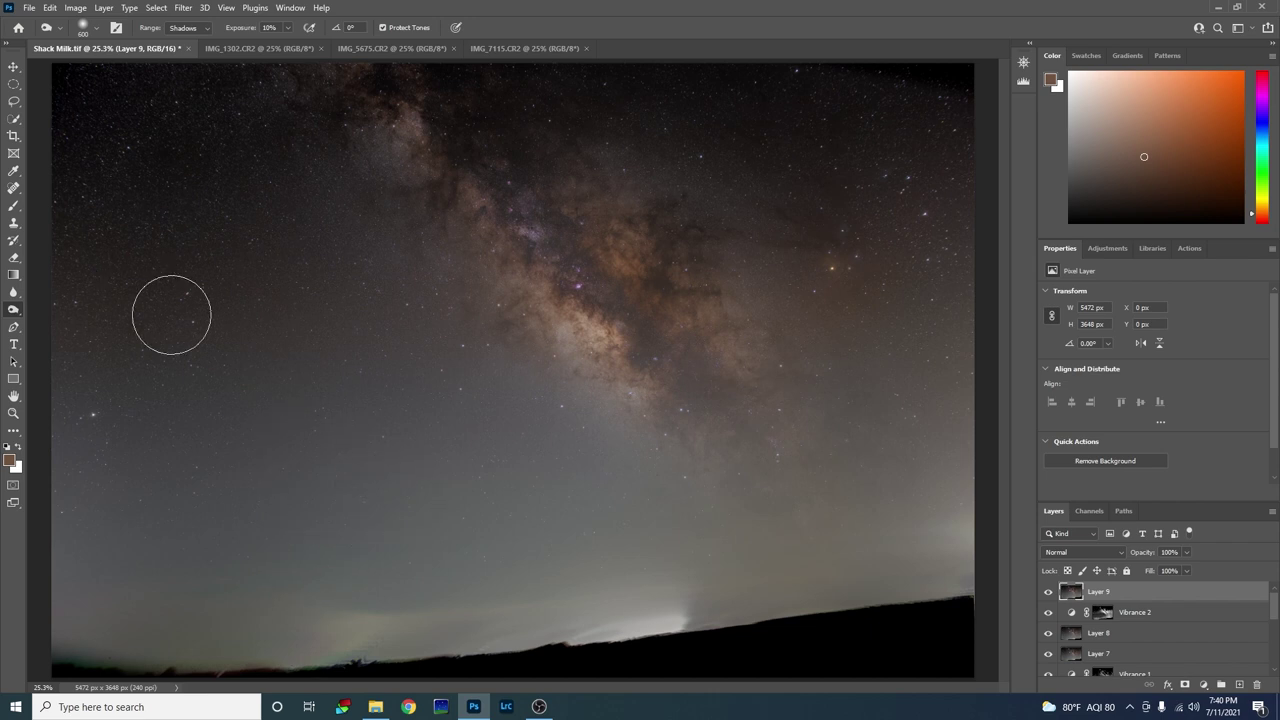
Open the Camera Raw filter and drag a reset graduated filter upward from the horizon.
{"action": "left_click", "coordinate": [180, 9]}
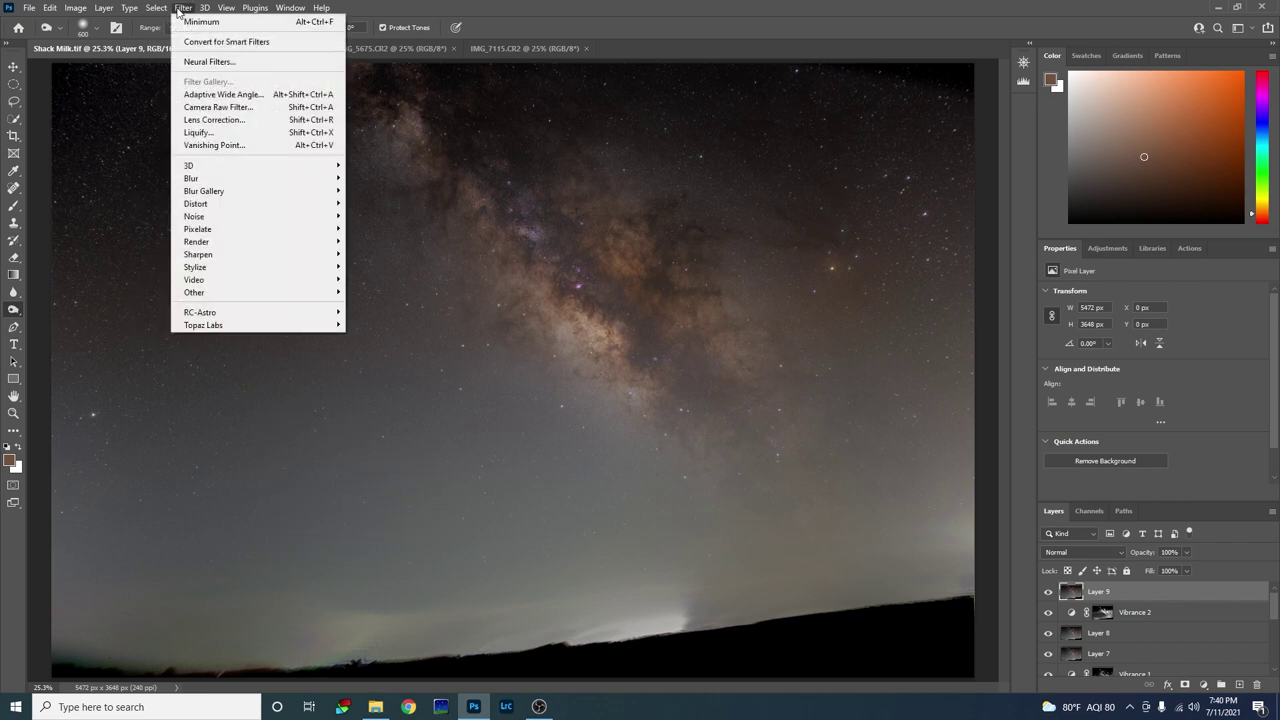
{"action": "left_click", "coordinate": [207, 107]}
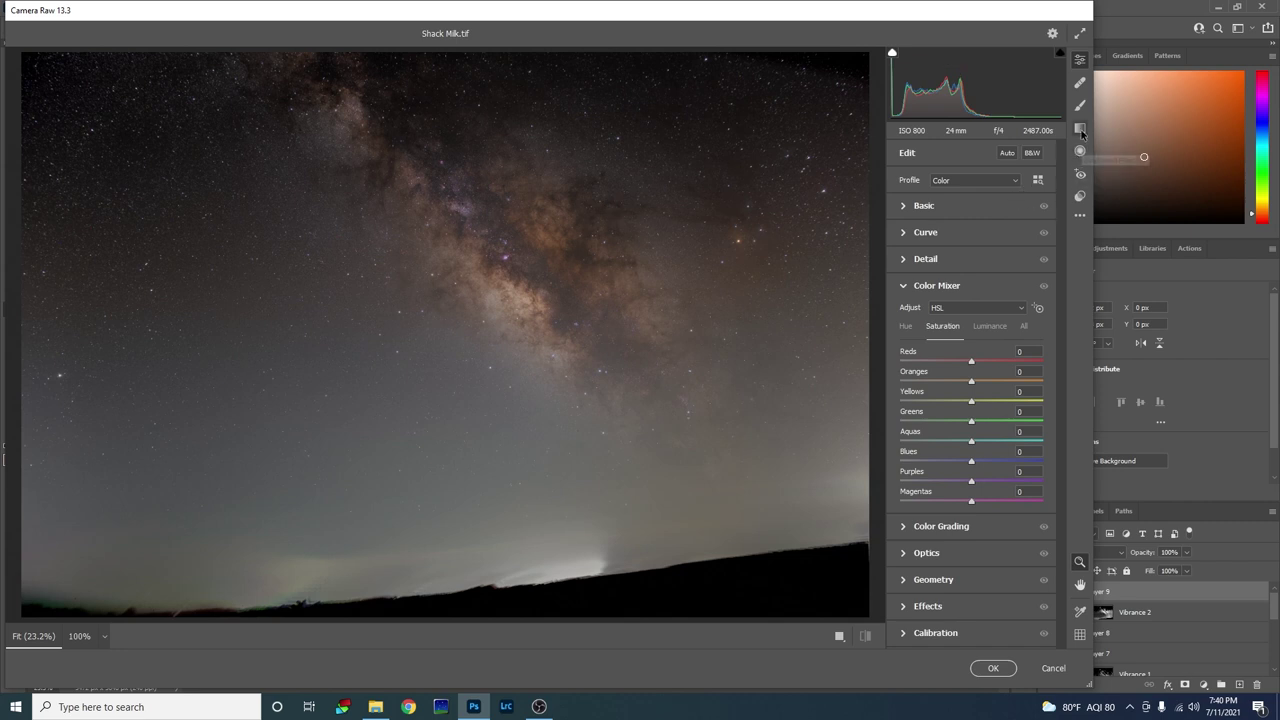
{"action": "left_click", "coordinate": [1080, 129]}
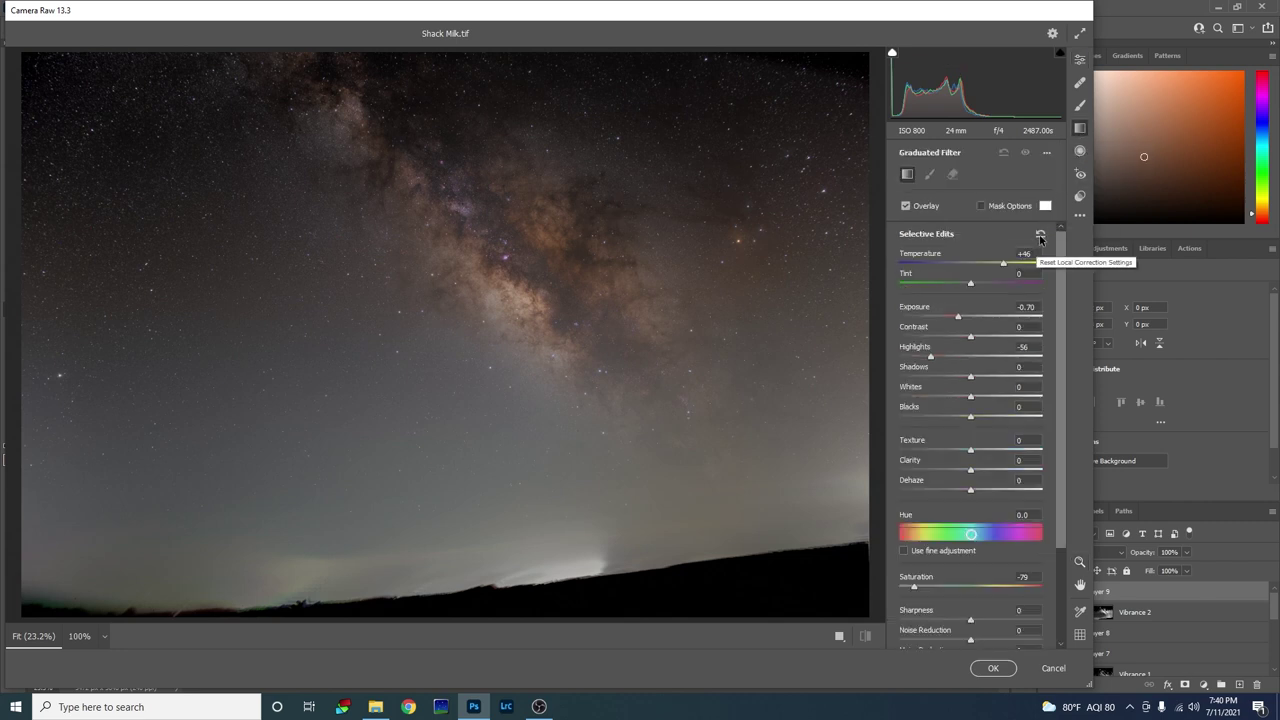
{"action": "left_click", "coordinate": [1040, 236]}
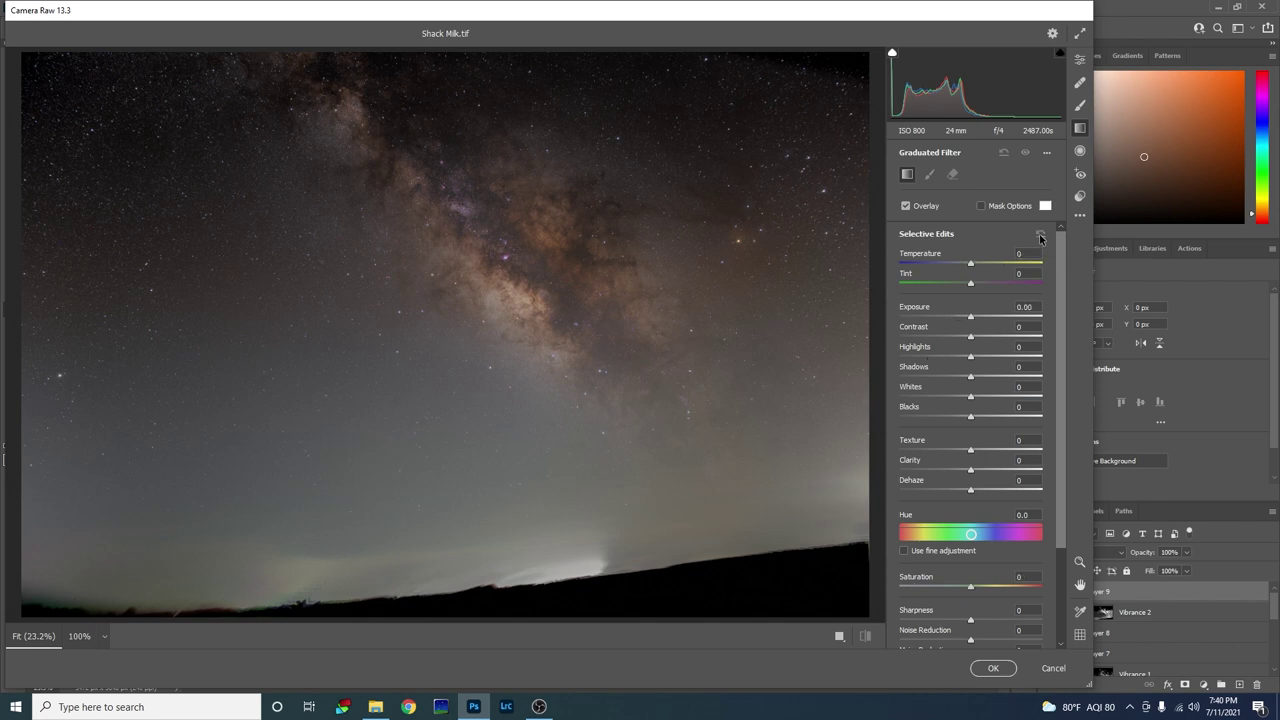
{"action": "mouse_move", "coordinate": [390, 620]}
{"action": "left_mouse_down"}
{"action": "mouse_move", "coordinate": [354, 386]}
{"action": "mouse_move", "coordinate": [386, 346]}
{"action": "mouse_move", "coordinate": [377, 329]}
{"action": "left_mouse_up"}
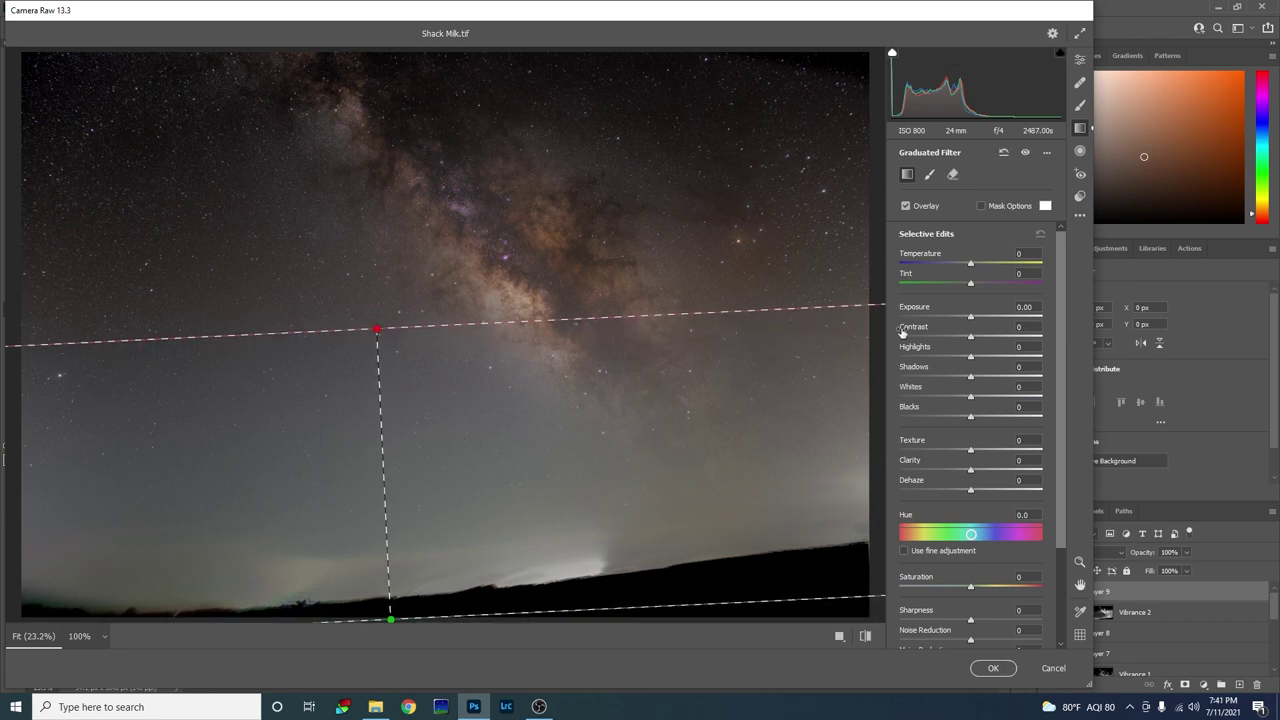
Set the graduated filter to Highlights -19, Shadows +23, Whites -22, adjust its top line, and apply.
{"action": "left_click_drag", "start_coordinate": [972, 313], "coordinate": [965, 319]}
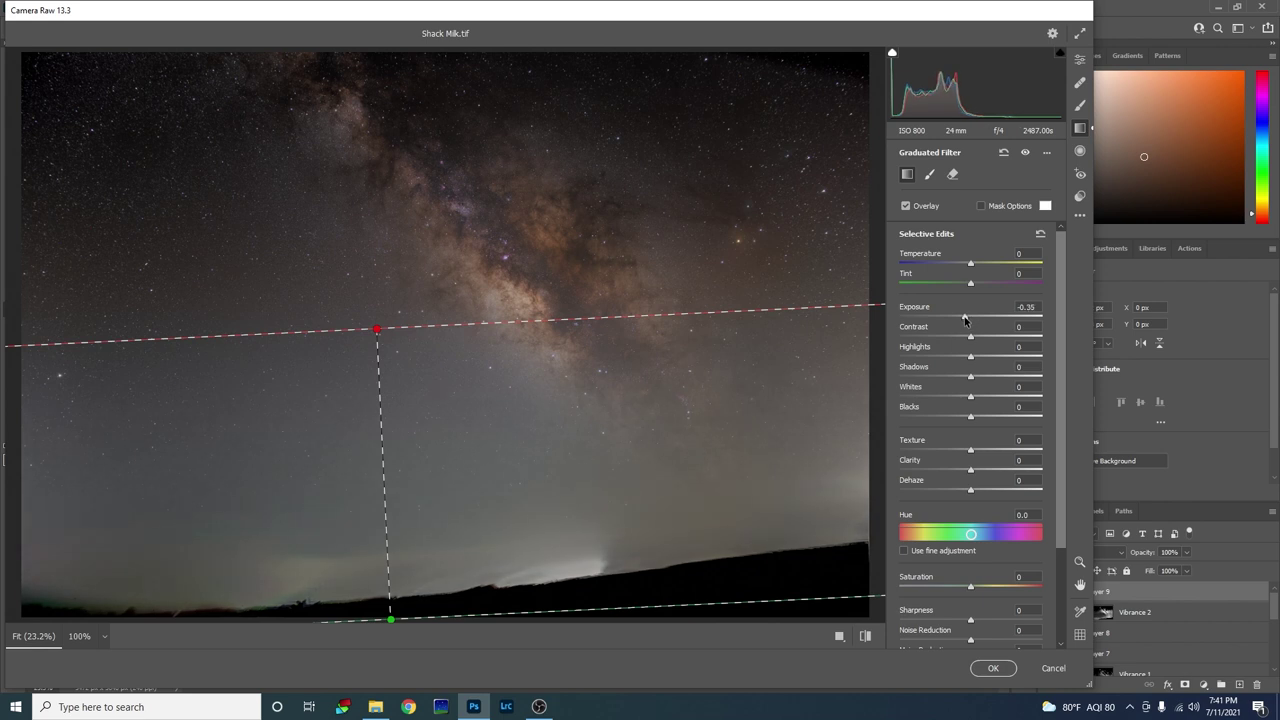
{"action": "left_click_drag", "start_coordinate": [970, 358], "coordinate": [958, 360]}
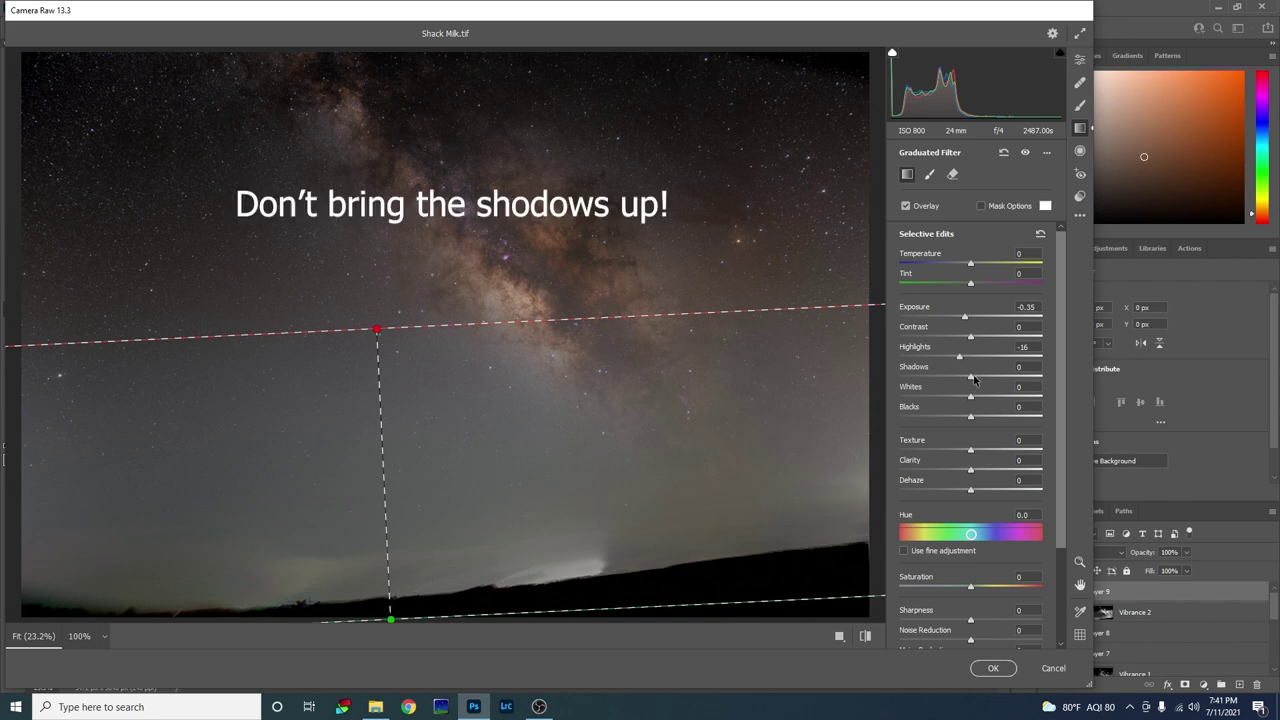
{"action": "left_click_drag", "start_coordinate": [971, 377], "coordinate": [989, 377]}
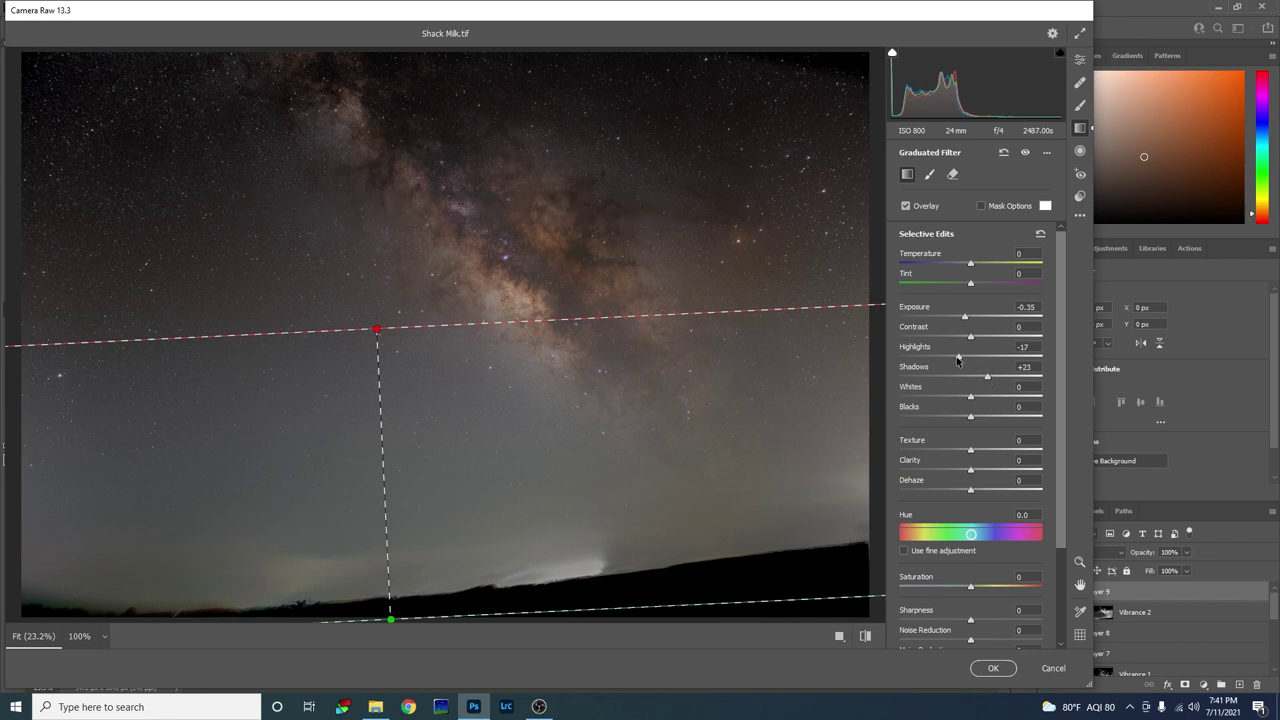
{"action": "left_click_drag", "start_coordinate": [957, 358], "coordinate": [955, 358]}
{"action": "left_click_drag", "start_coordinate": [378, 334], "coordinate": [384, 335]}
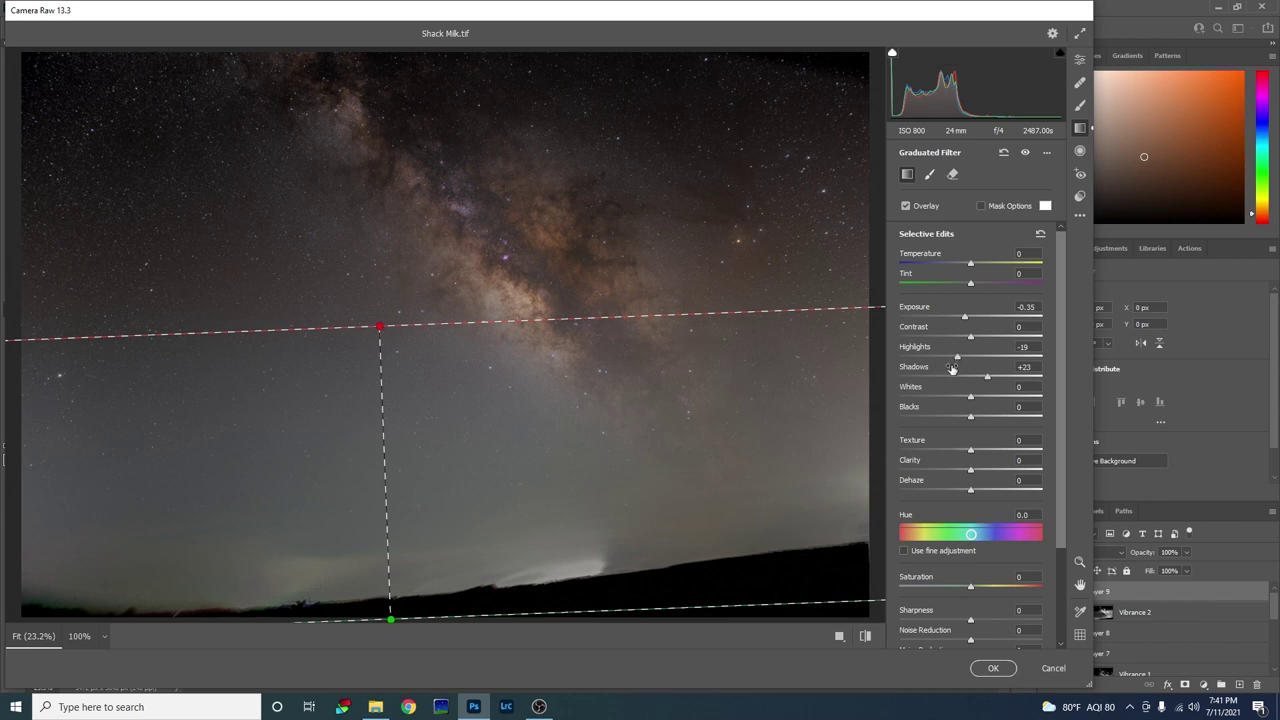
{"action": "mouse_move", "coordinate": [970, 399]}
{"action": "left_mouse_down"}
{"action": "mouse_move", "coordinate": [929, 401]}
{"action": "mouse_move", "coordinate": [954, 403]}
{"action": "left_mouse_up"}
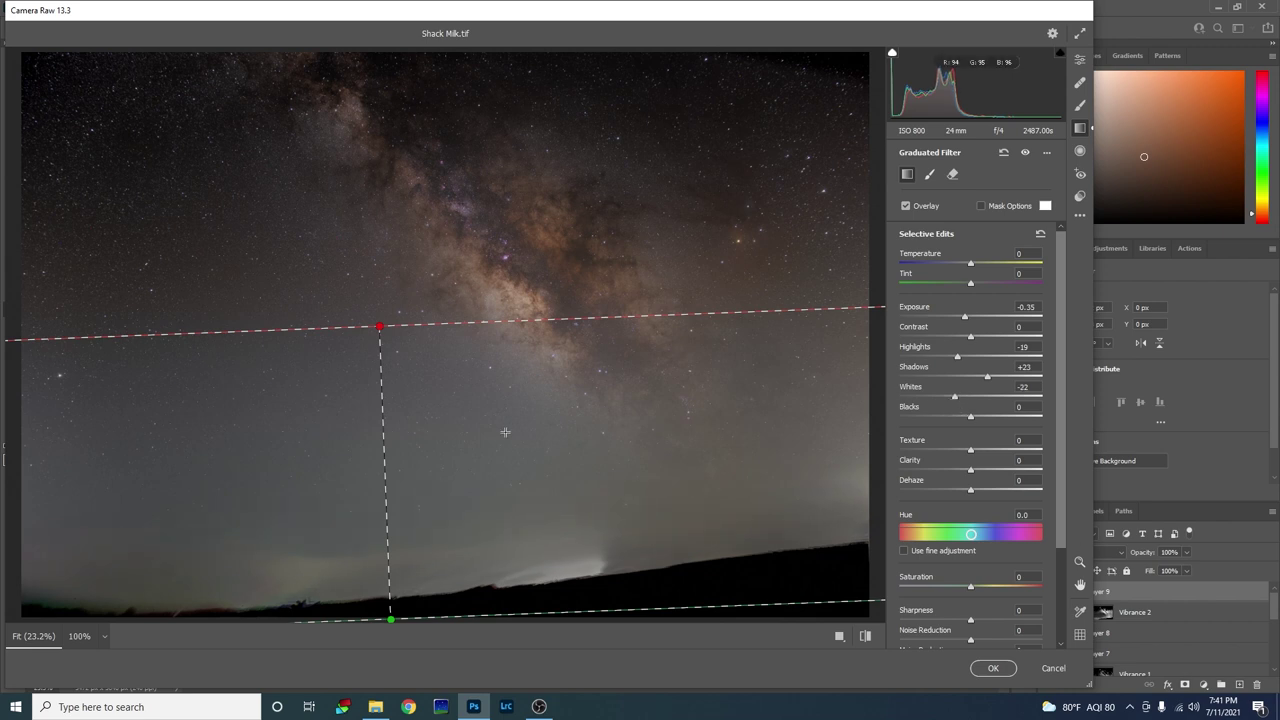
{"action": "mouse_move", "coordinate": [380, 327]}
{"action": "left_mouse_down"}
{"action": "mouse_move", "coordinate": [380, 304]}
{"action": "mouse_move", "coordinate": [380, 315]}
{"action": "left_mouse_up"}
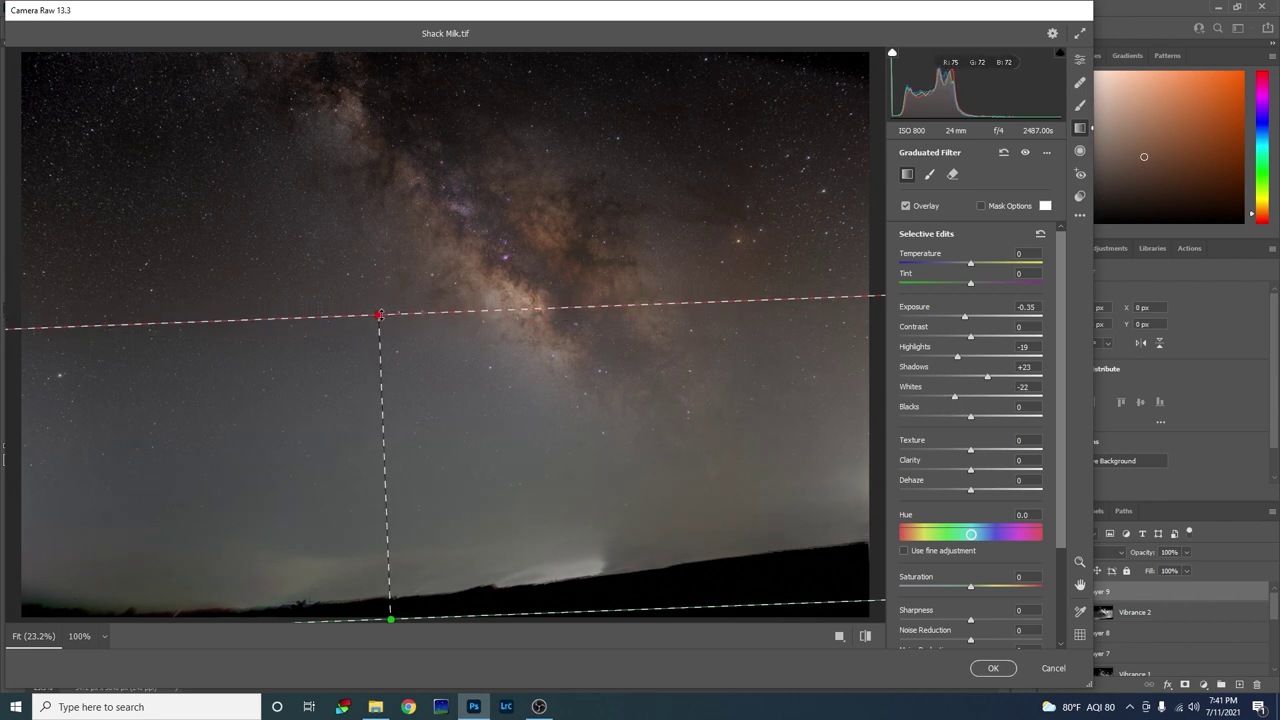
{"action": "left_click", "coordinate": [993, 669]}
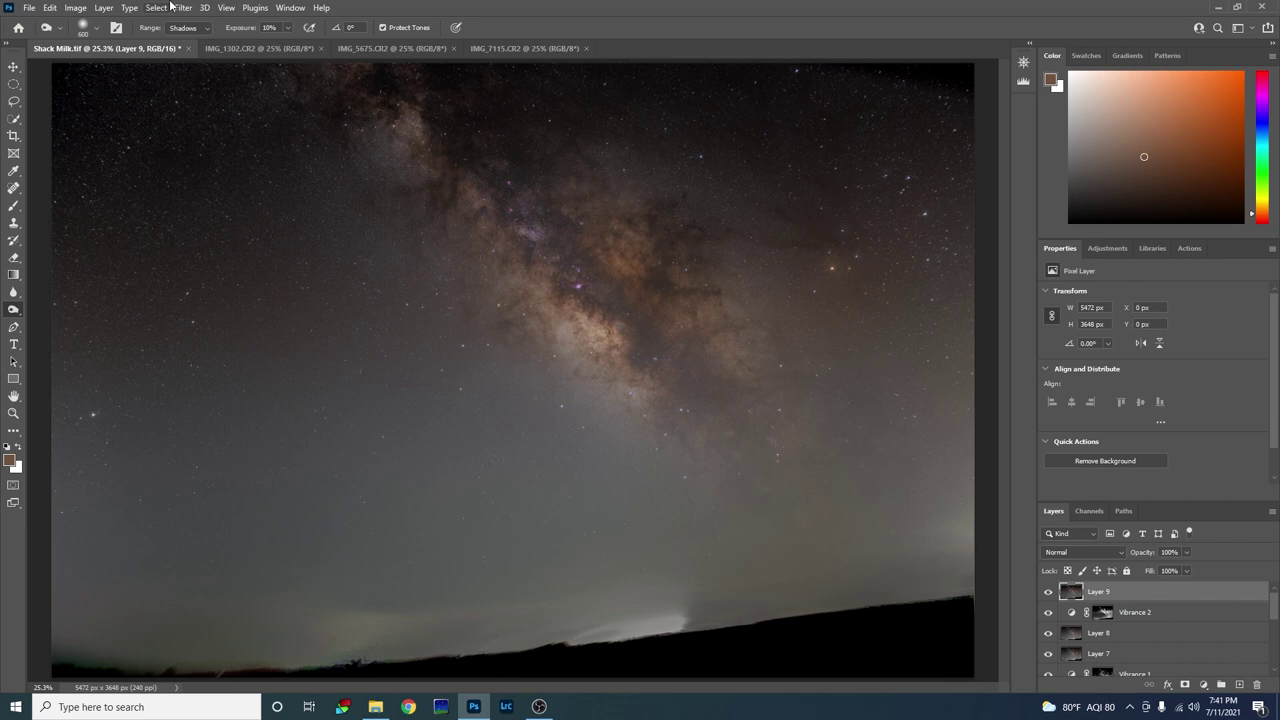
Stamp visible layers into a new Layer 10 and open it in the Camera Raw filter.
{"action": "left_click", "coordinate": [184, 14]}
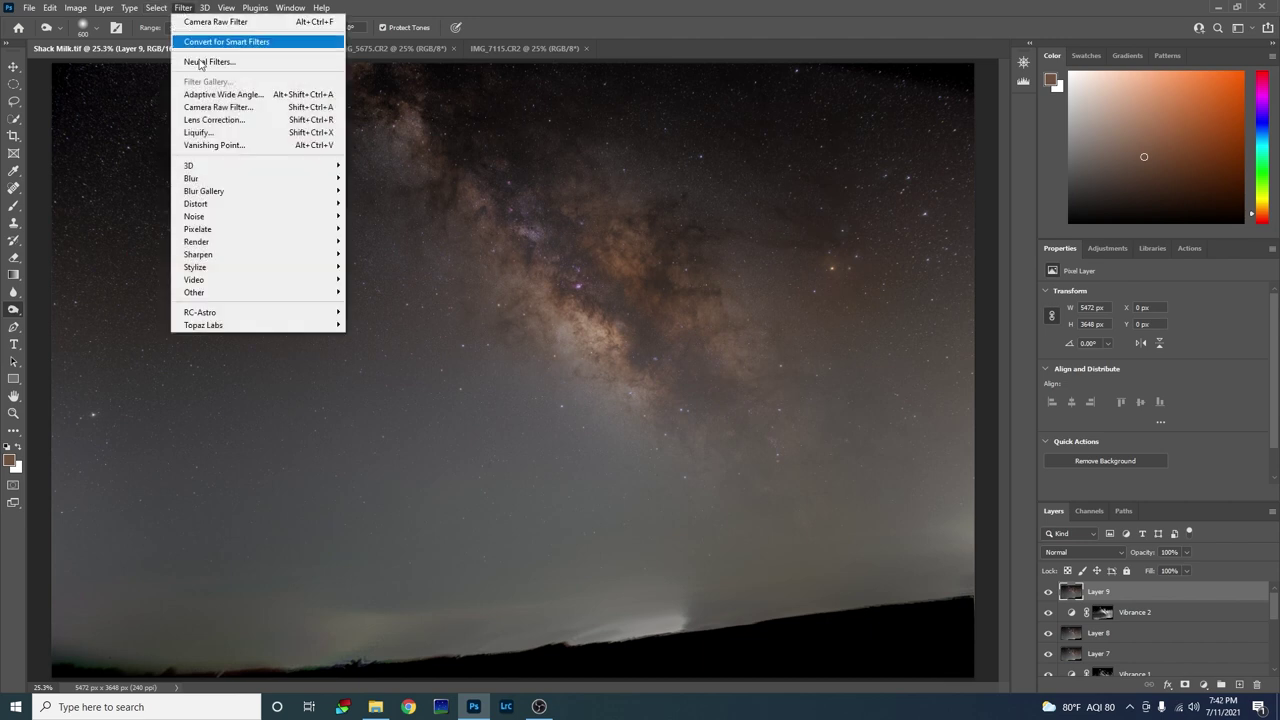
{"action": "left_click", "coordinate": [220, 110]}
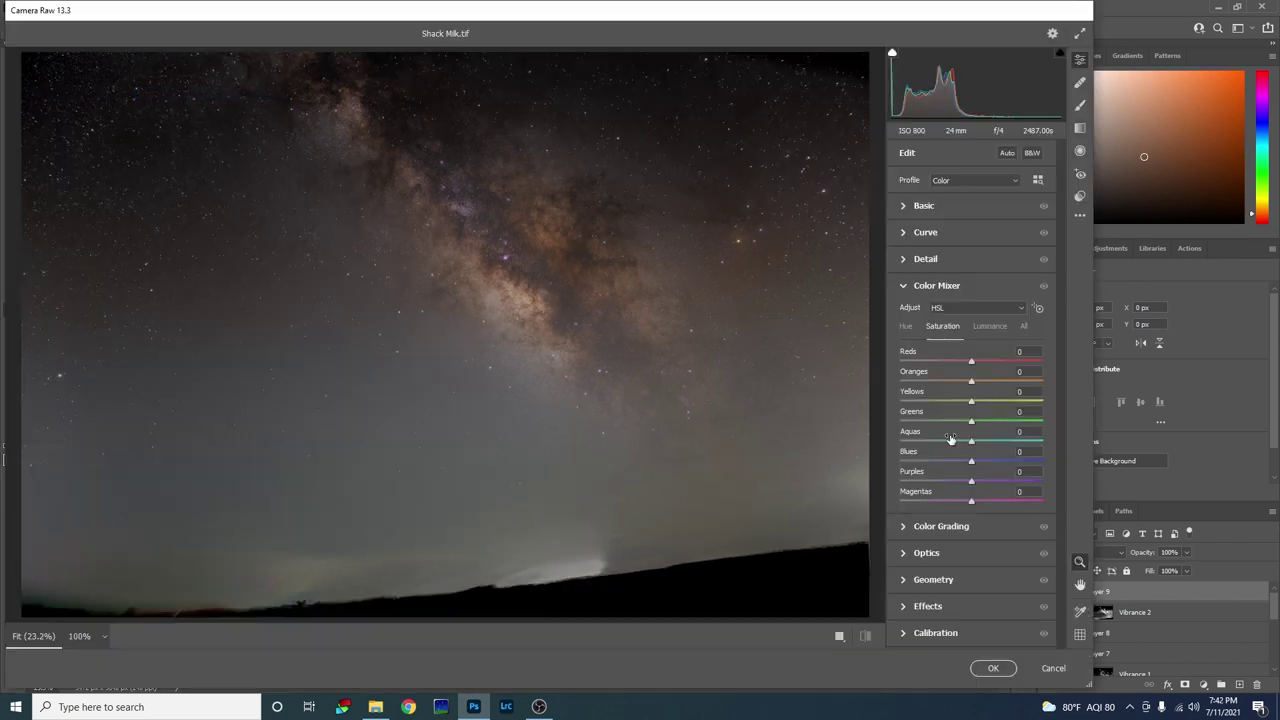
{"action": "left_click", "coordinate": [1062, 674]}
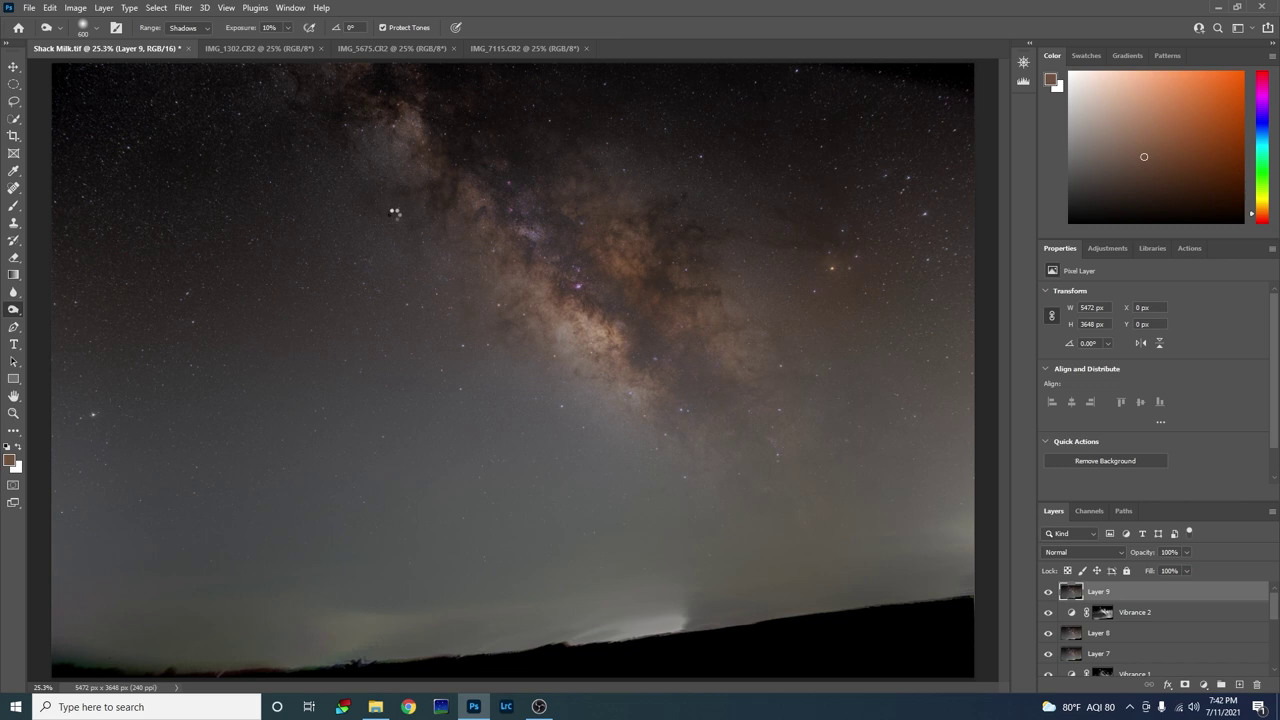
{"action": "key", "text": "ctrl+shift+alt+e"}
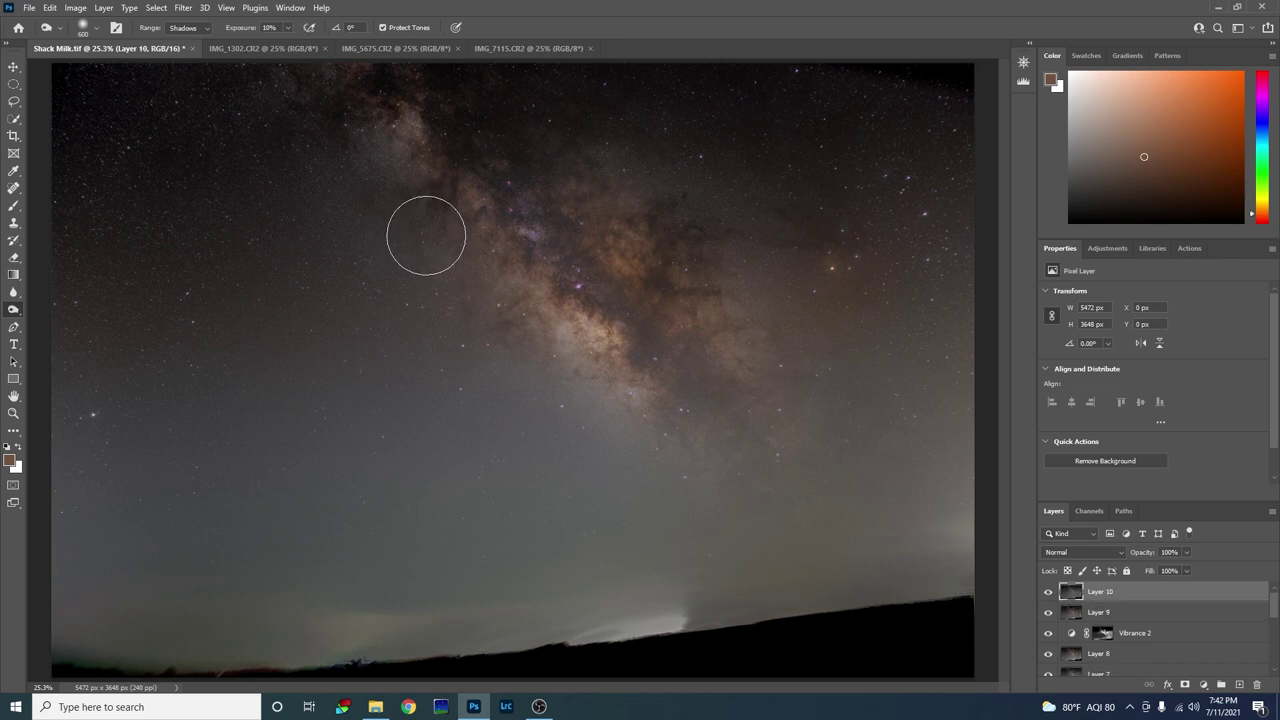
{"action": "left_click", "coordinate": [184, 8]}
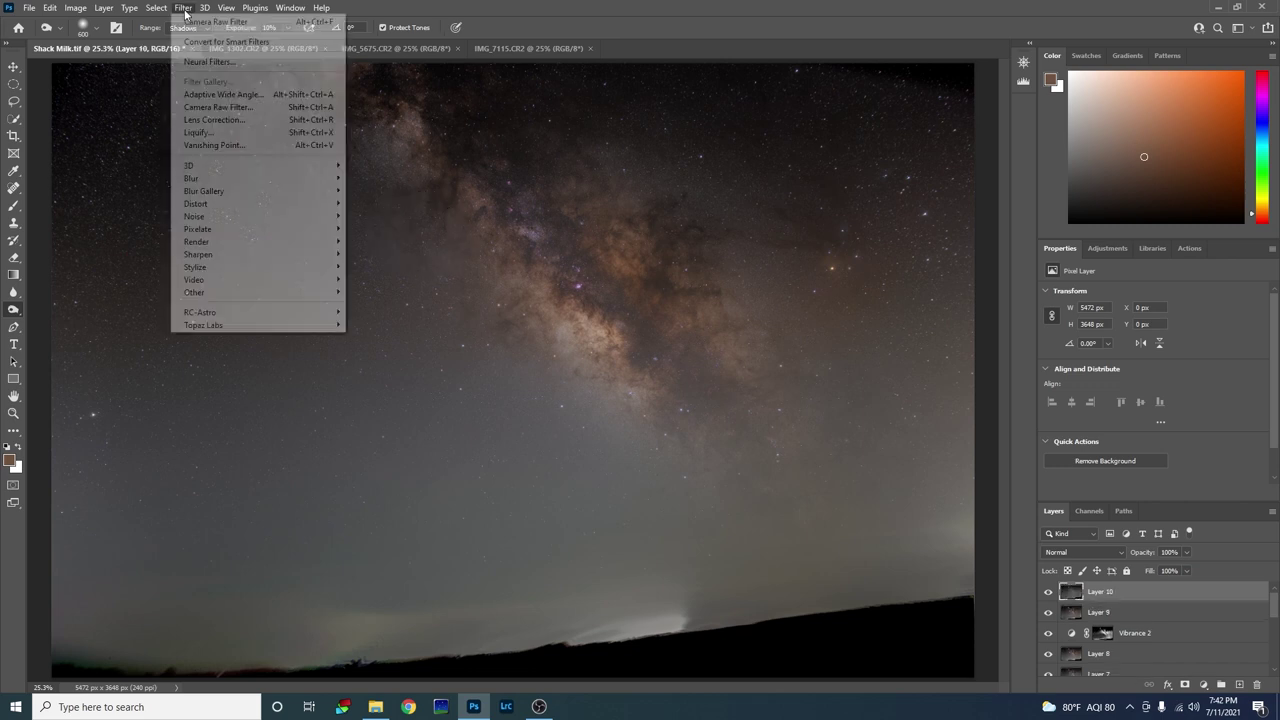
{"action": "left_click", "coordinate": [215, 107]}
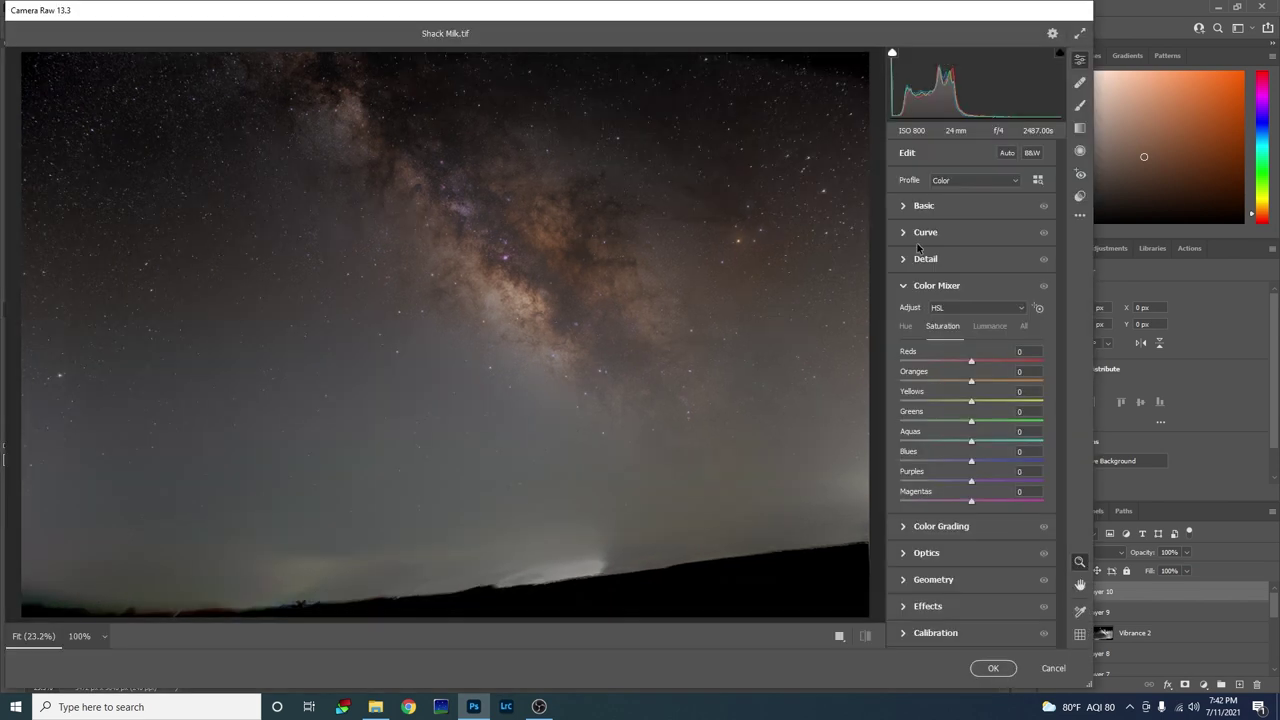
Set Basic Exposure +0.40, Contrast +31, Clarity +21, Dehaze +17 and Vibrance +16.
{"action": "left_click", "coordinate": [910, 208]}
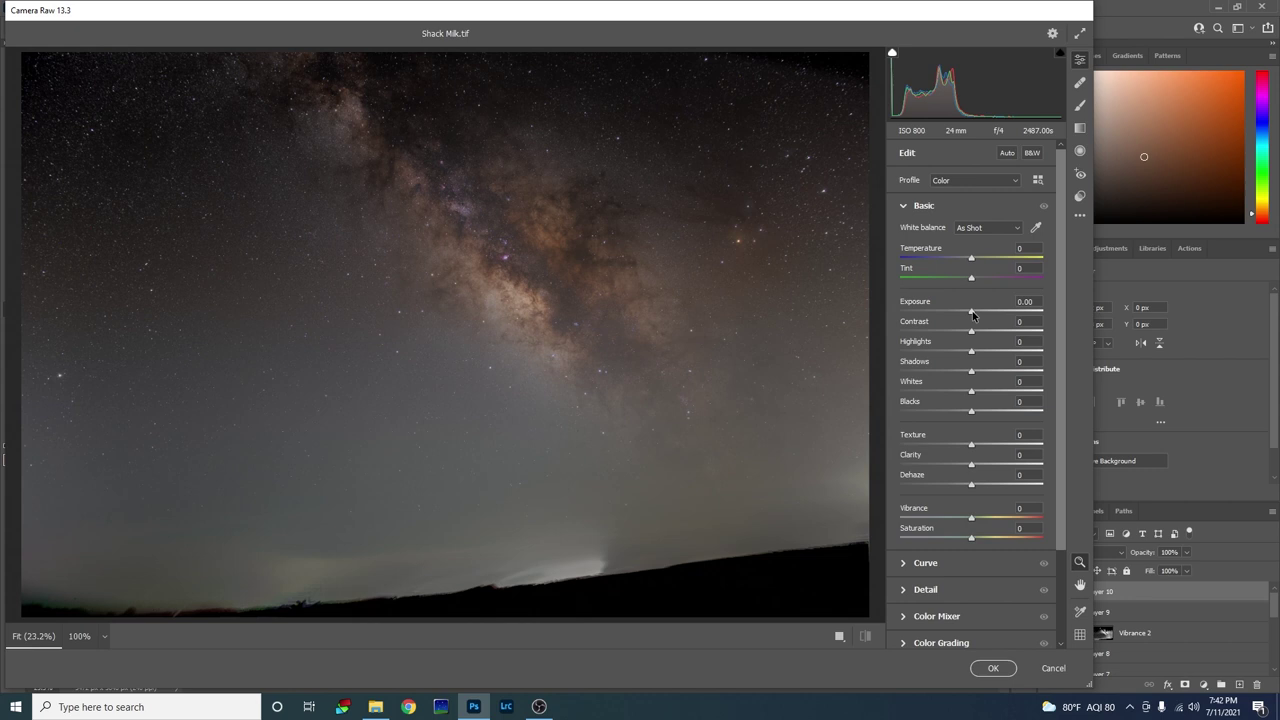
{"action": "left_click_drag", "start_coordinate": [972, 315], "coordinate": [993, 332]}
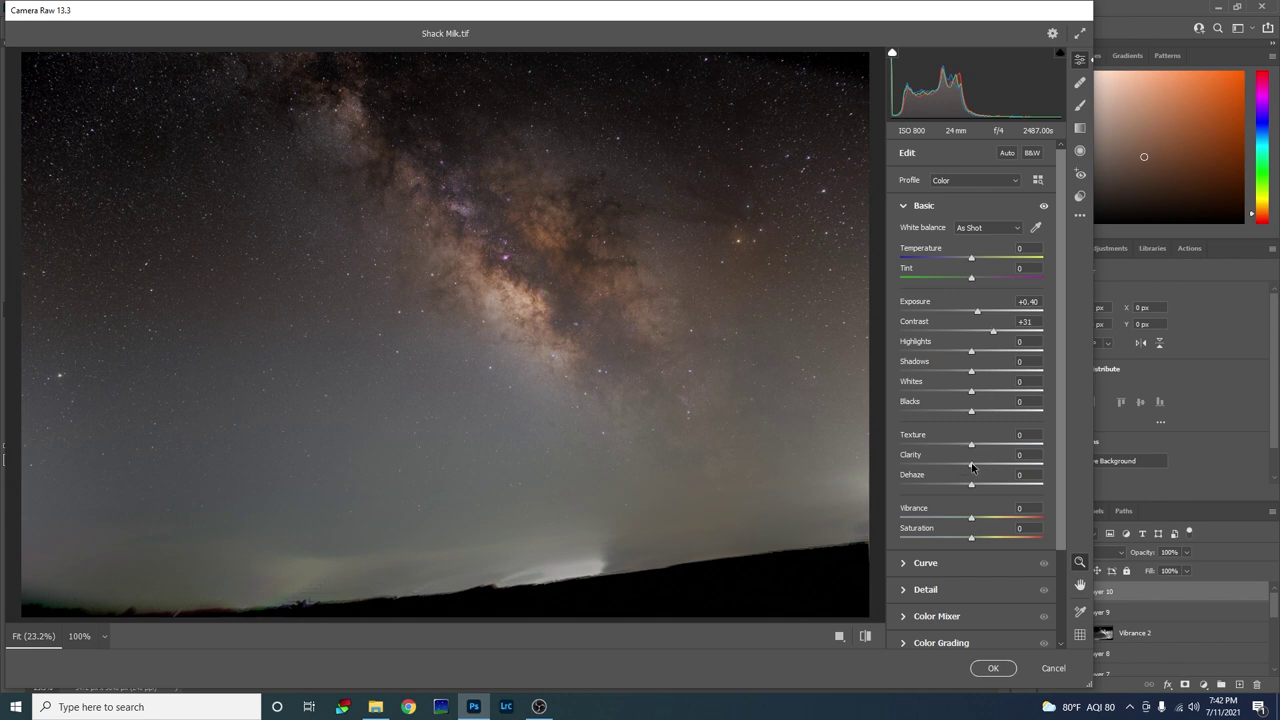
{"action": "left_click_drag", "start_coordinate": [971, 467], "coordinate": [986, 467]}
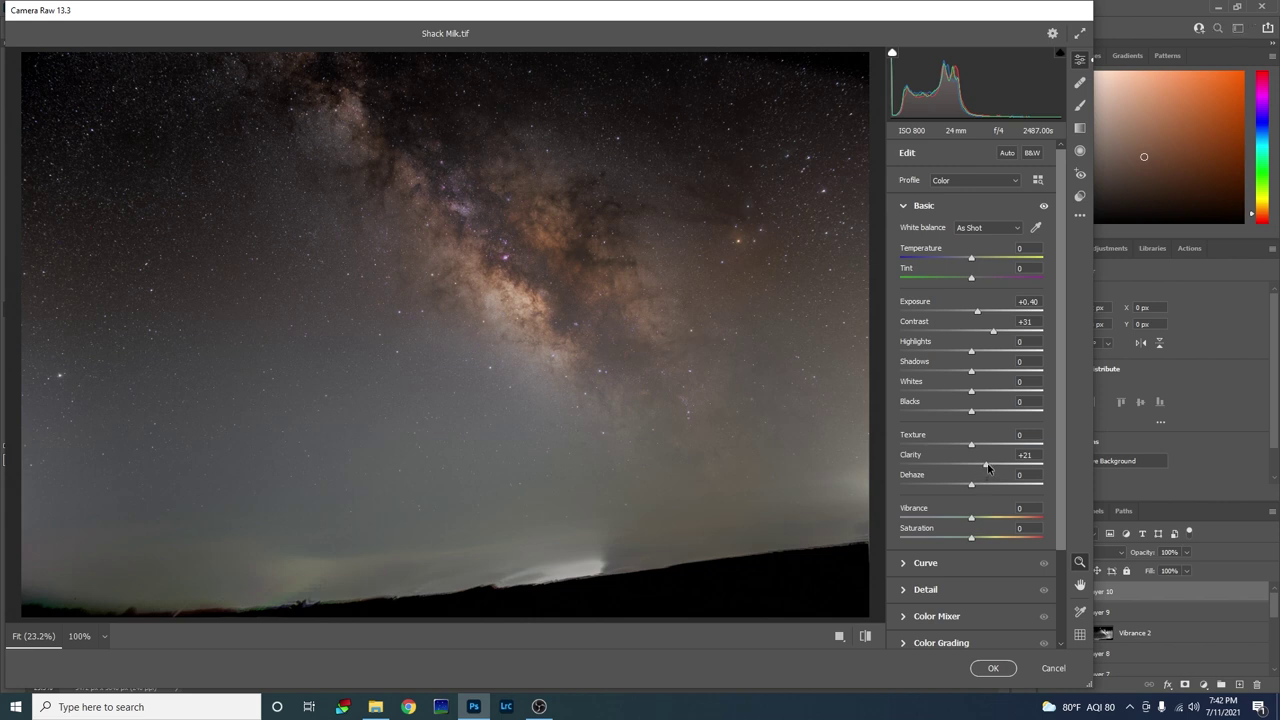
{"action": "left_click_drag", "start_coordinate": [971, 484], "coordinate": [982, 488]}
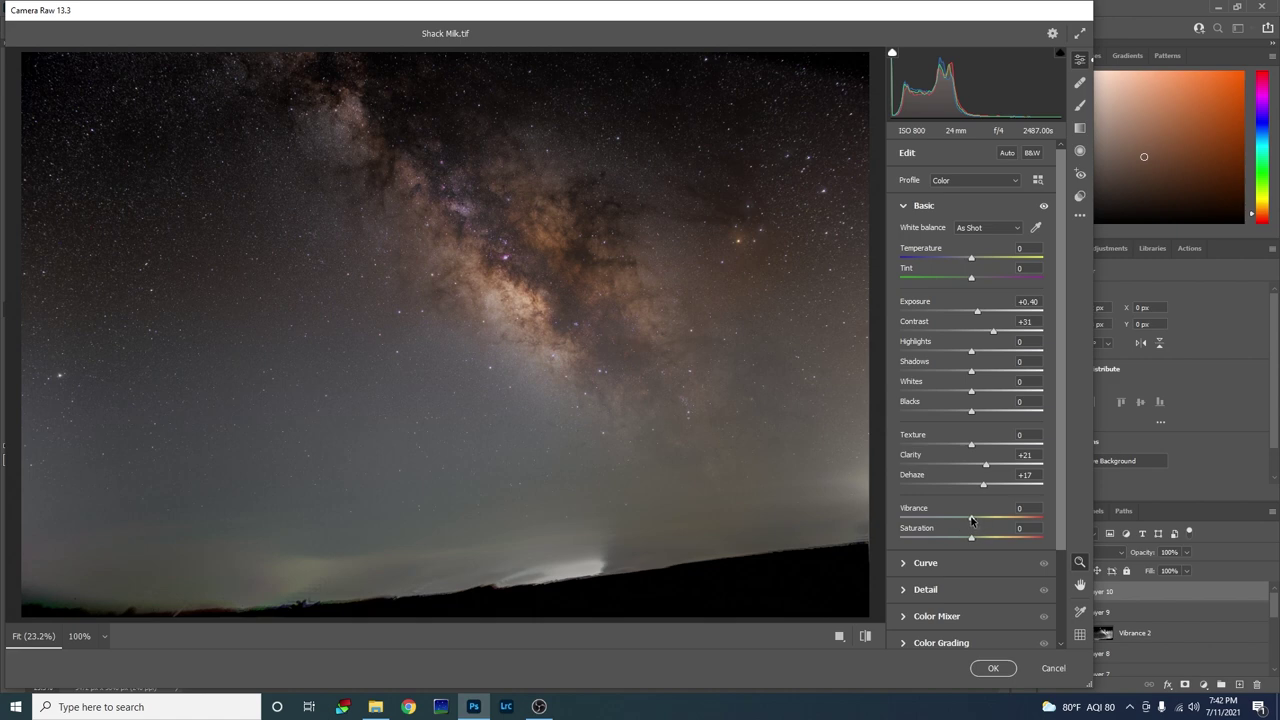
{"action": "left_click_drag", "start_coordinate": [971, 520], "coordinate": [1046, 522]}
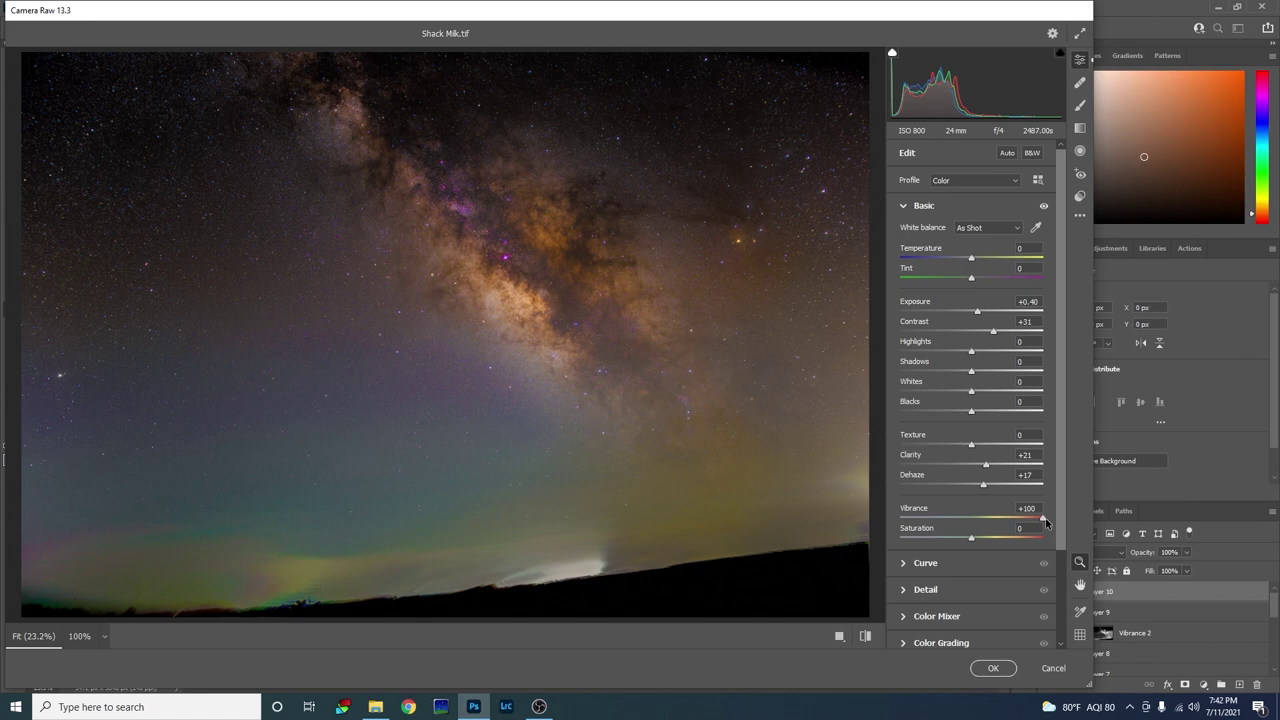
{"action": "left_click_drag", "start_coordinate": [1046, 522], "coordinate": [986, 520]}
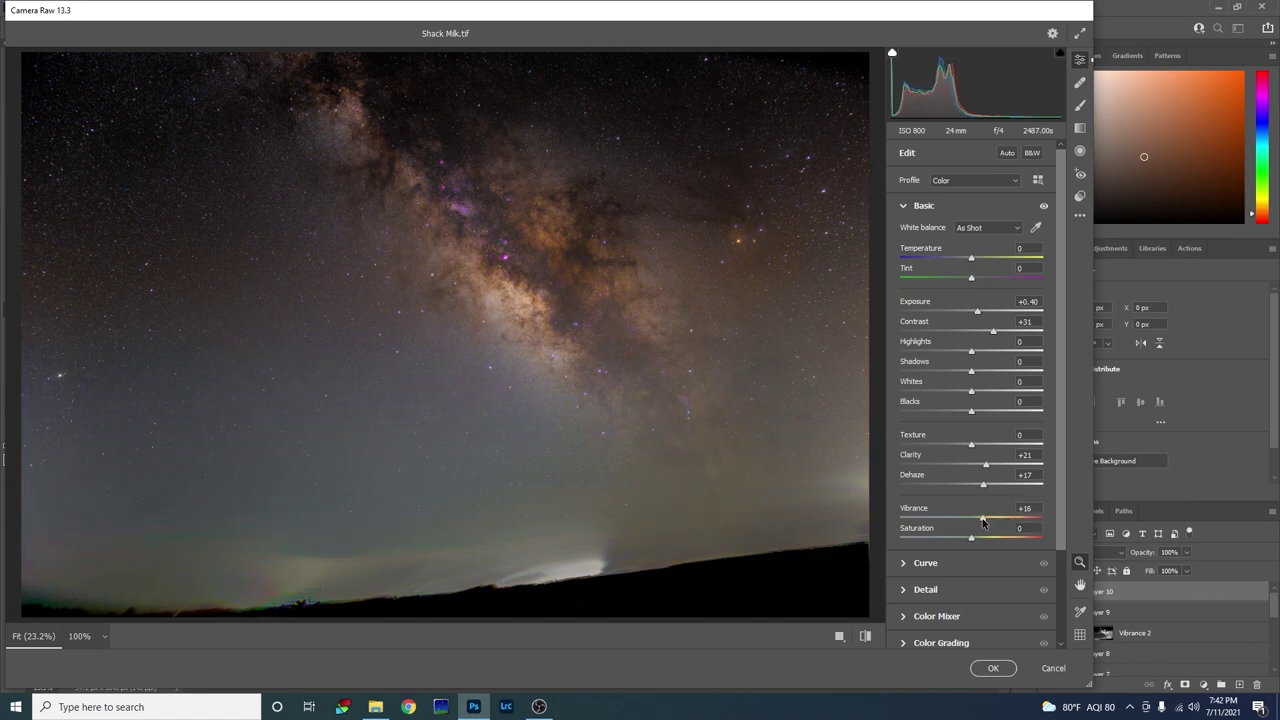
{"action": "scroll", "coordinate": [925, 552], "scroll_direction": "down", "scroll_amount": 2}
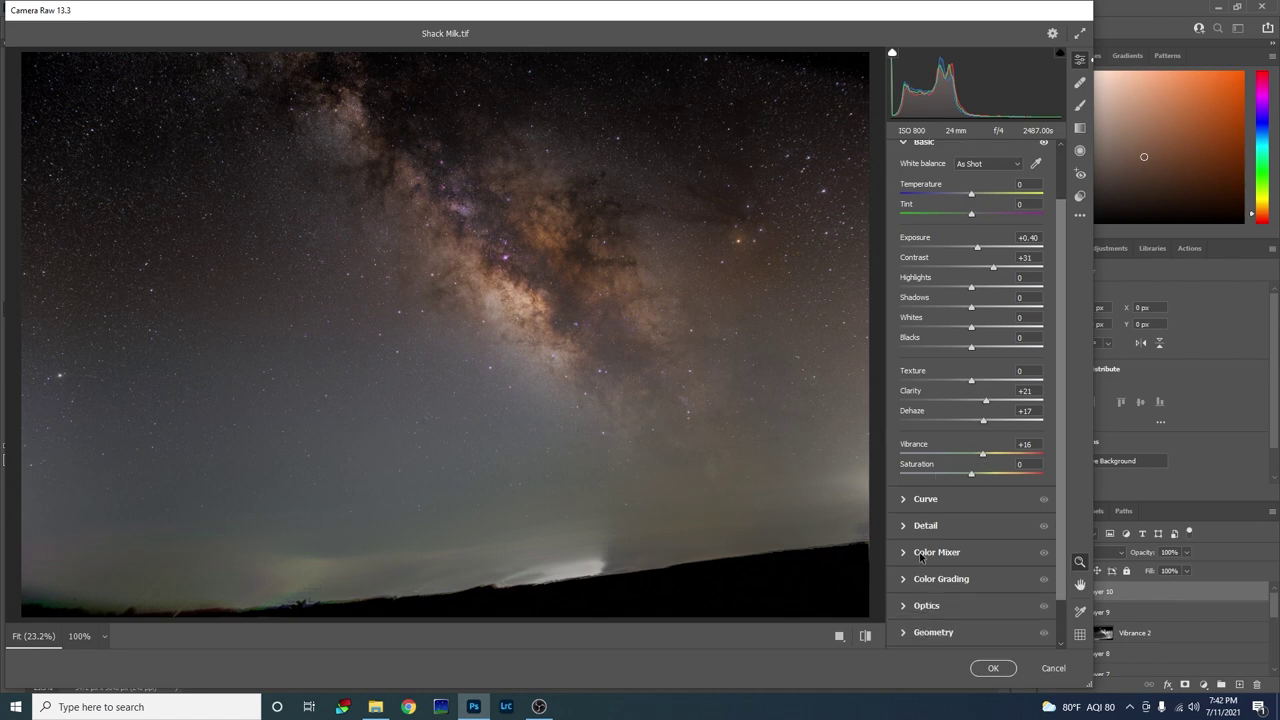
In the Detail panel, set Noise Reduction to about 10 after previewing a strong amount, and apply the Camera Raw edits.
{"action": "left_click", "coordinate": [904, 527]}
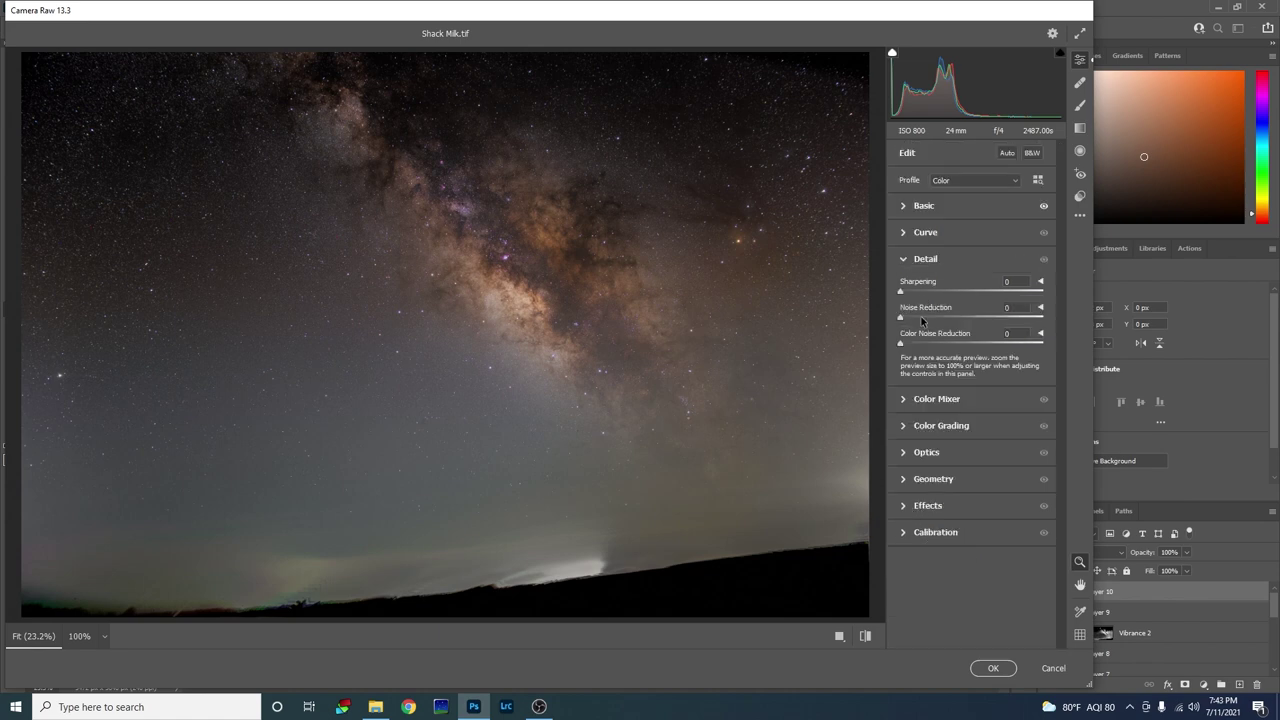
{"action": "left_click_drag", "start_coordinate": [900, 320], "coordinate": [993, 325]}
{"action": "left_click_drag", "start_coordinate": [992, 318], "coordinate": [916, 319]}
{"action": "left_click", "coordinate": [993, 668]}
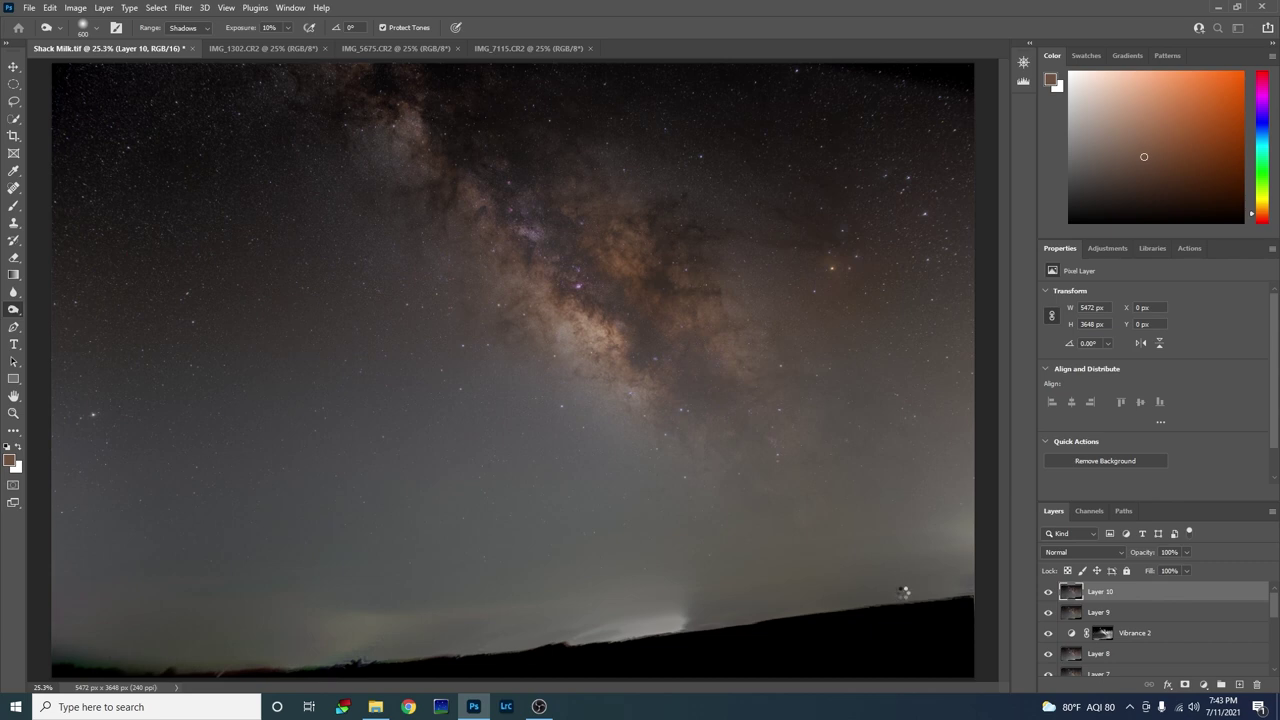
Compare before and after by isolating the Background layer, then turning Layer 10 back on.
{"action": "scroll", "coordinate": [1100, 630], "scroll_direction": "down", "scroll_amount": 5}
{"action": "left_click", "coordinate": [1047, 668], "text": "alt"}
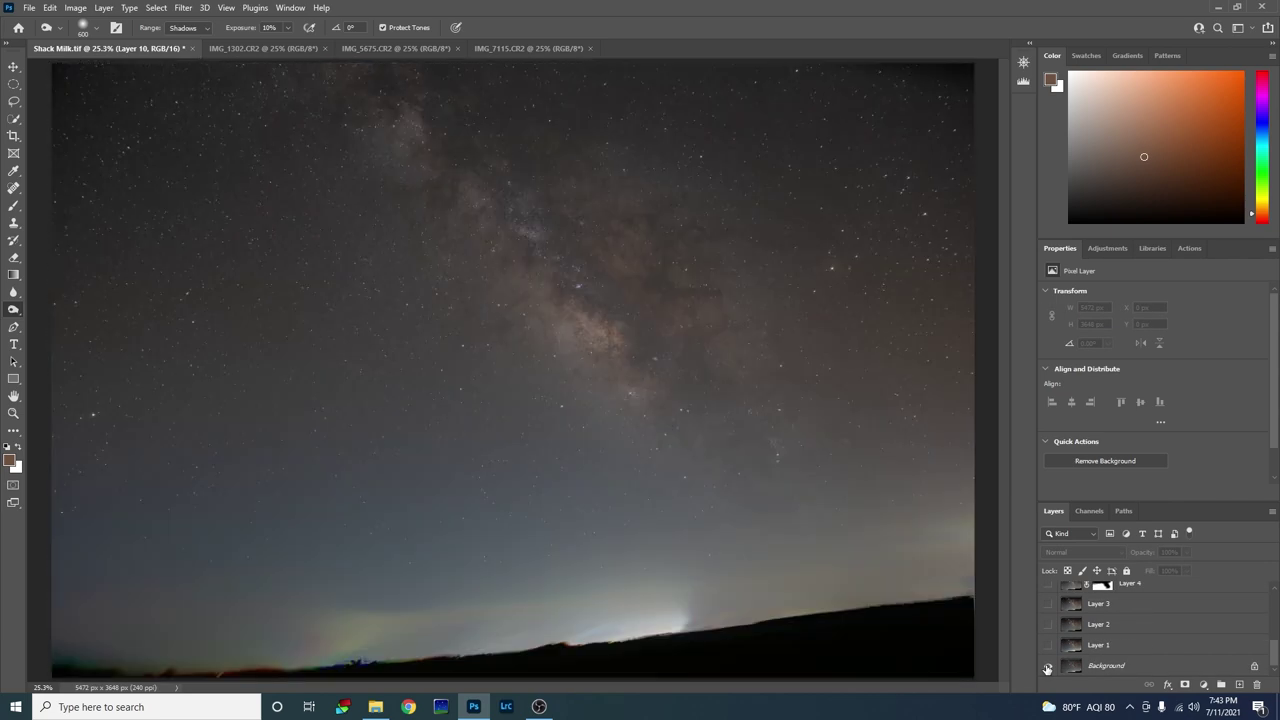
{"action": "scroll", "coordinate": [1046, 630], "scroll_direction": "up", "scroll_amount": 5}
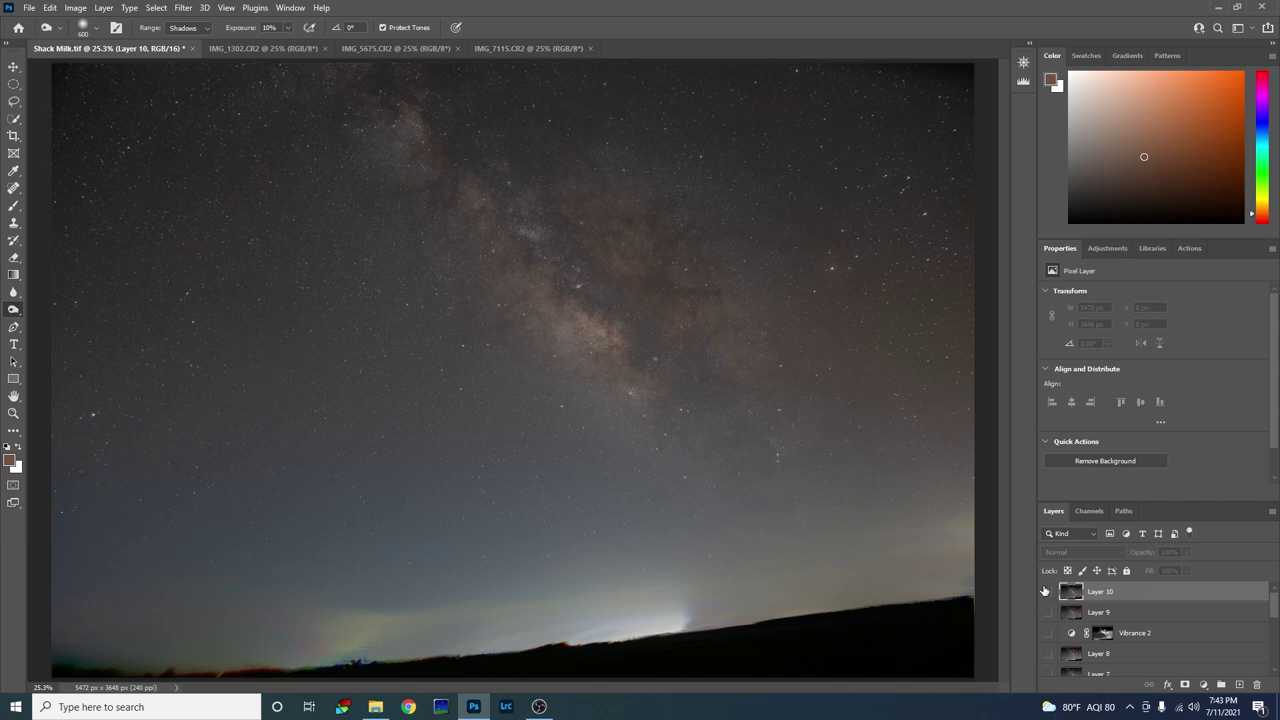
{"action": "left_click", "coordinate": [1046, 594]}
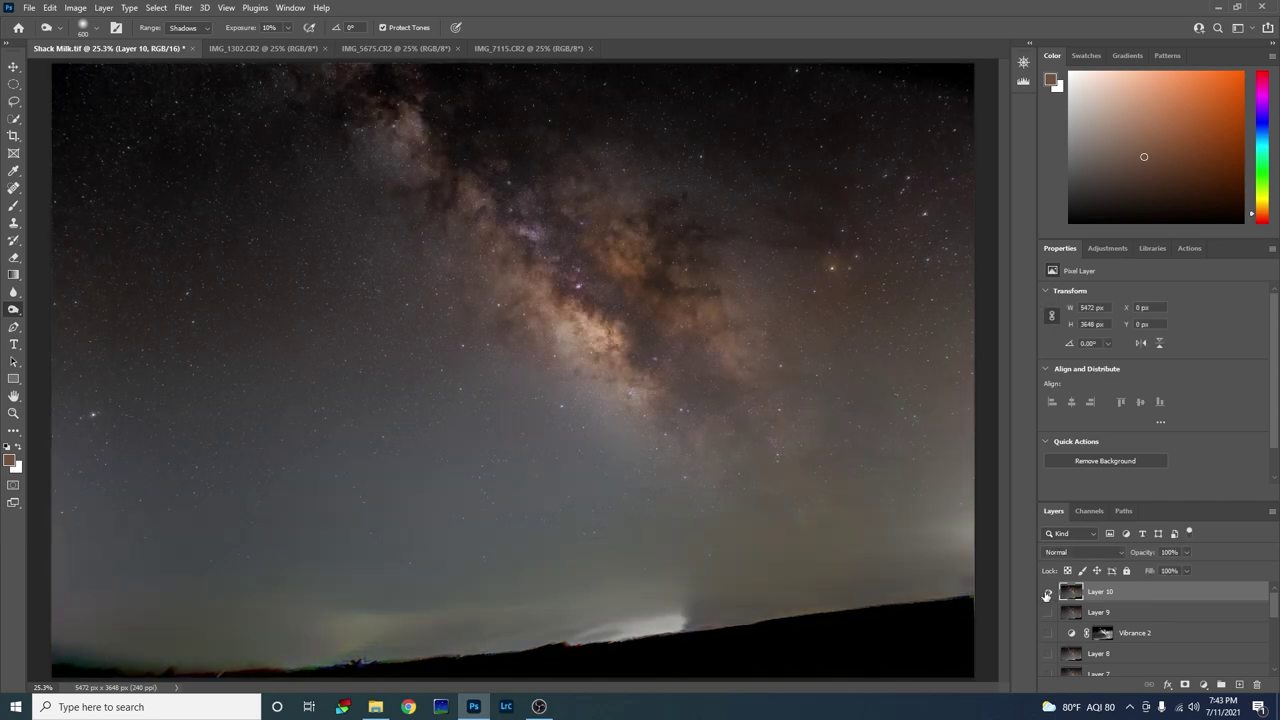